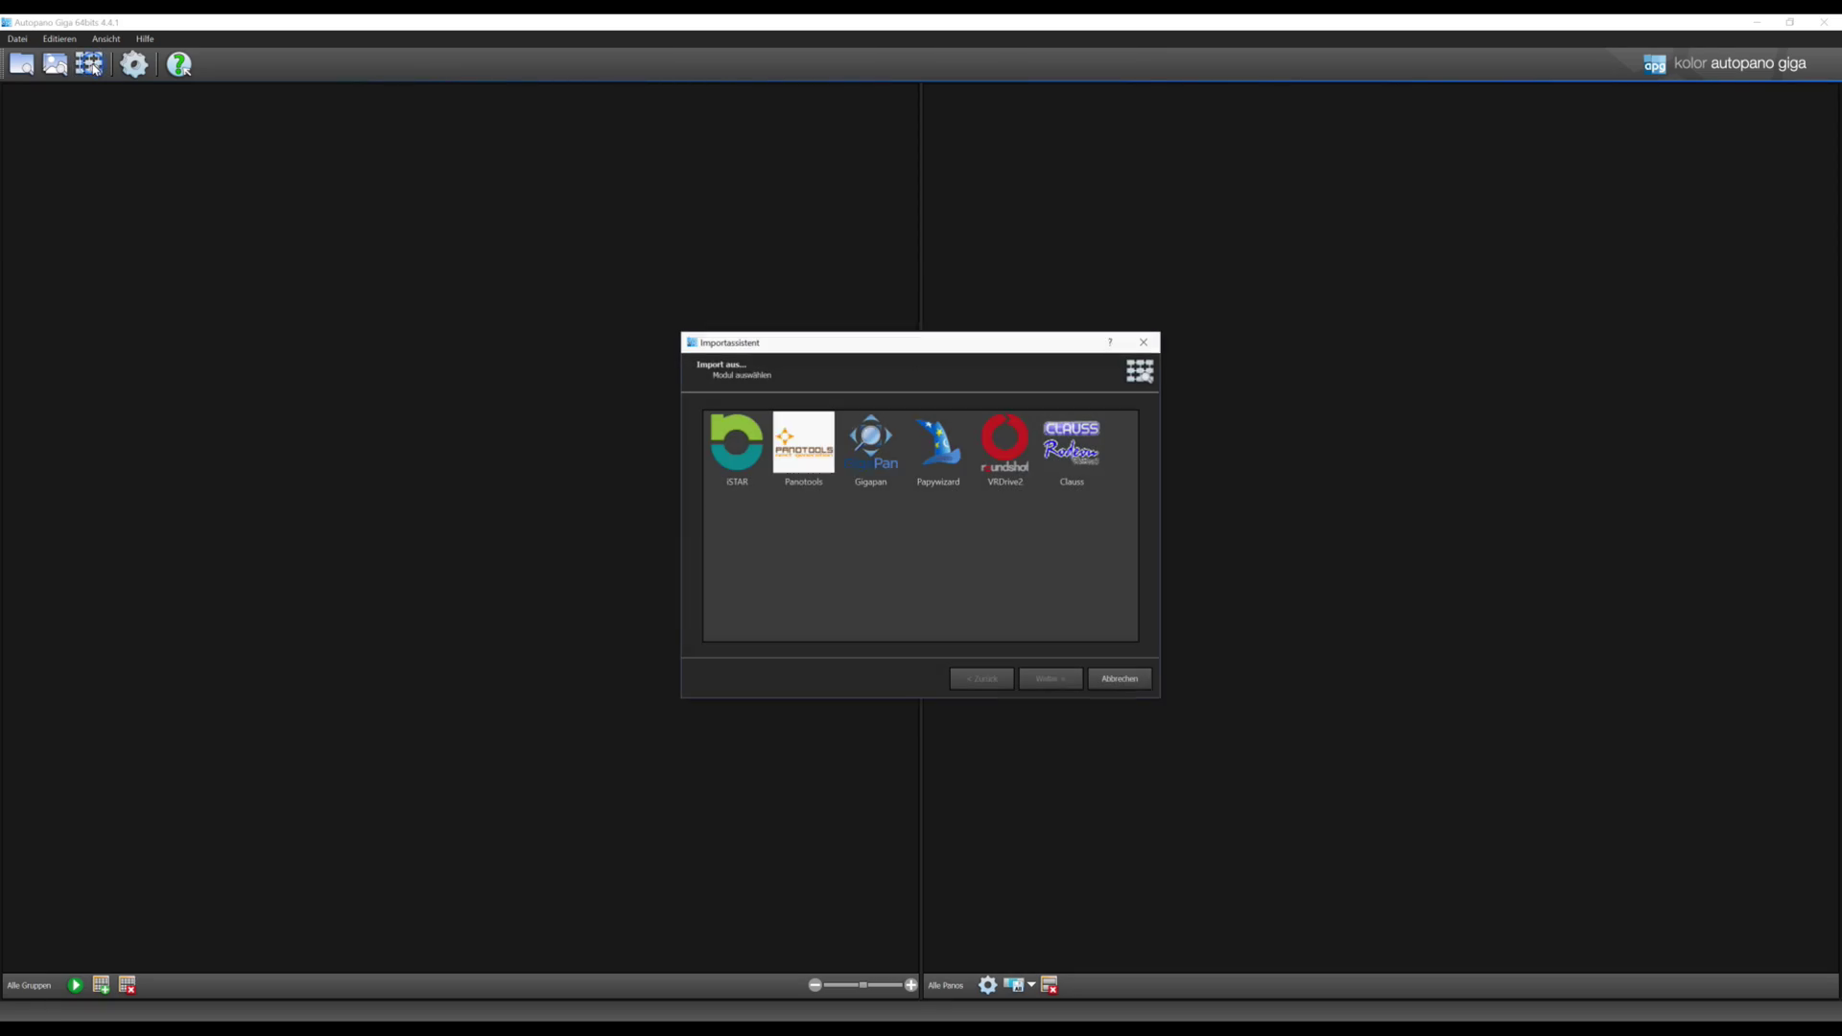
Start a Papywizard import and load the DronePan XML script.
click(953, 460)
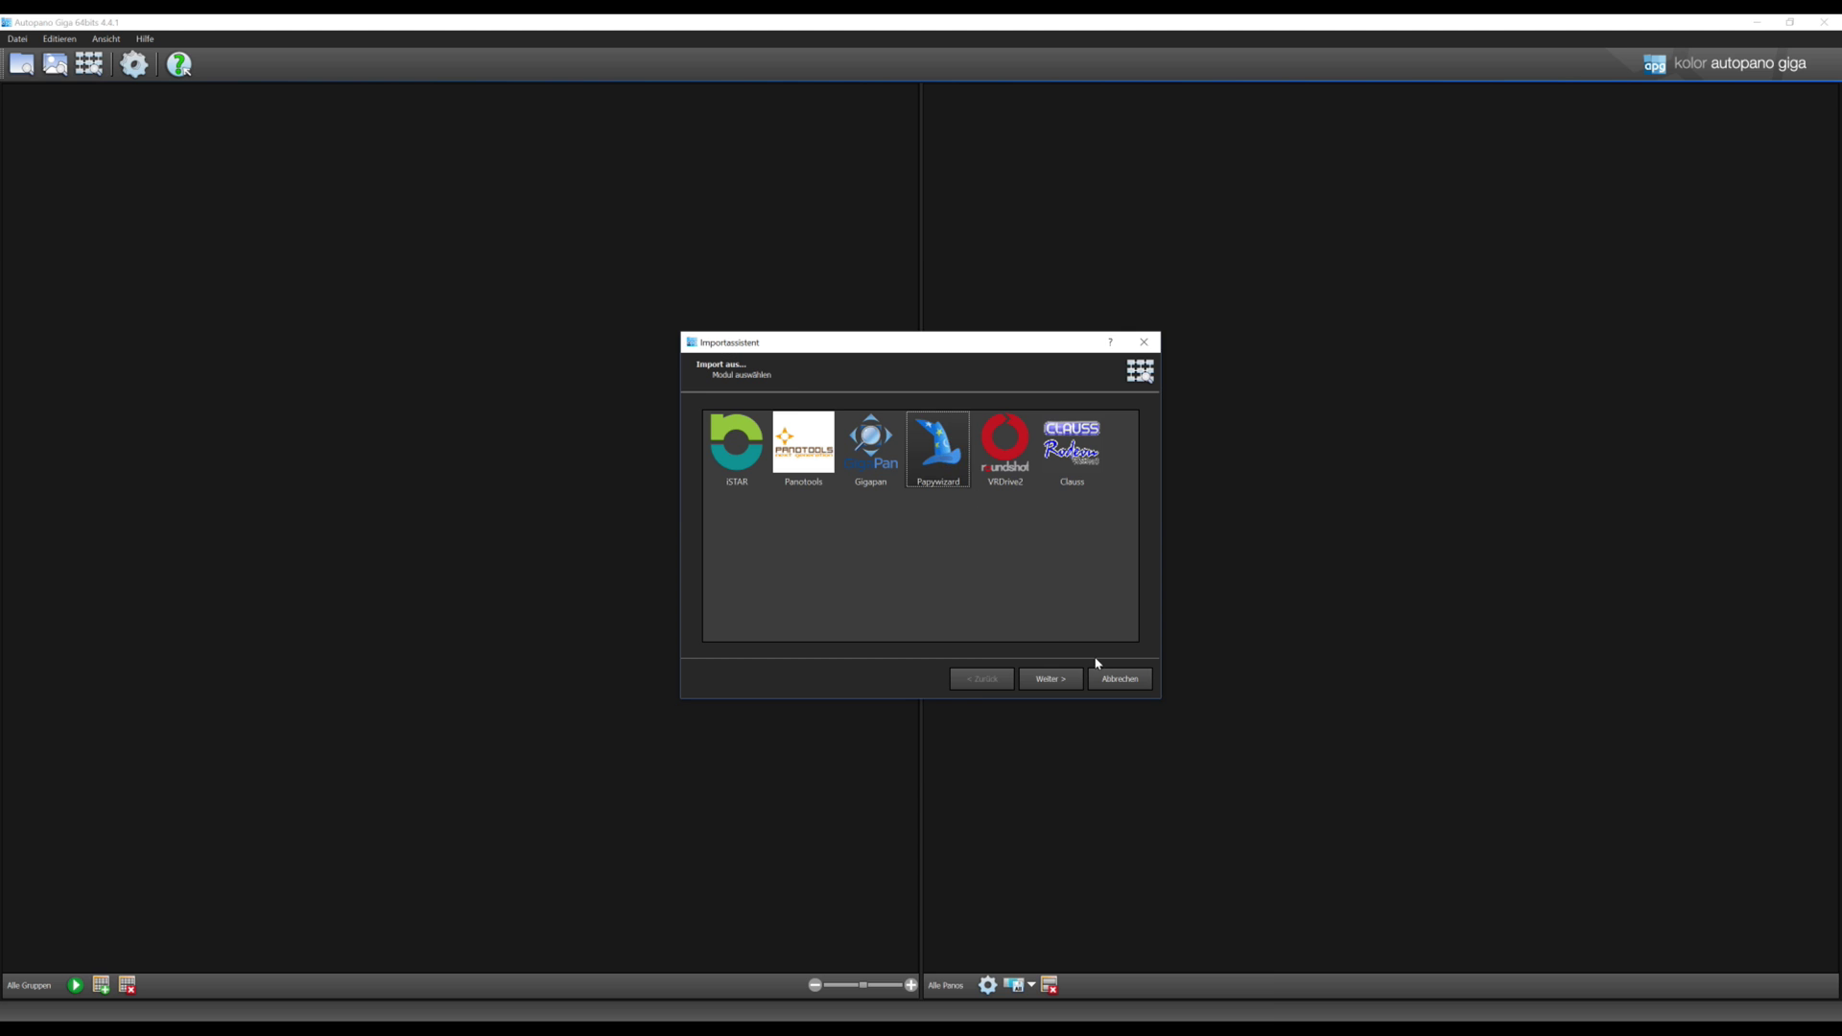
click(1054, 679)
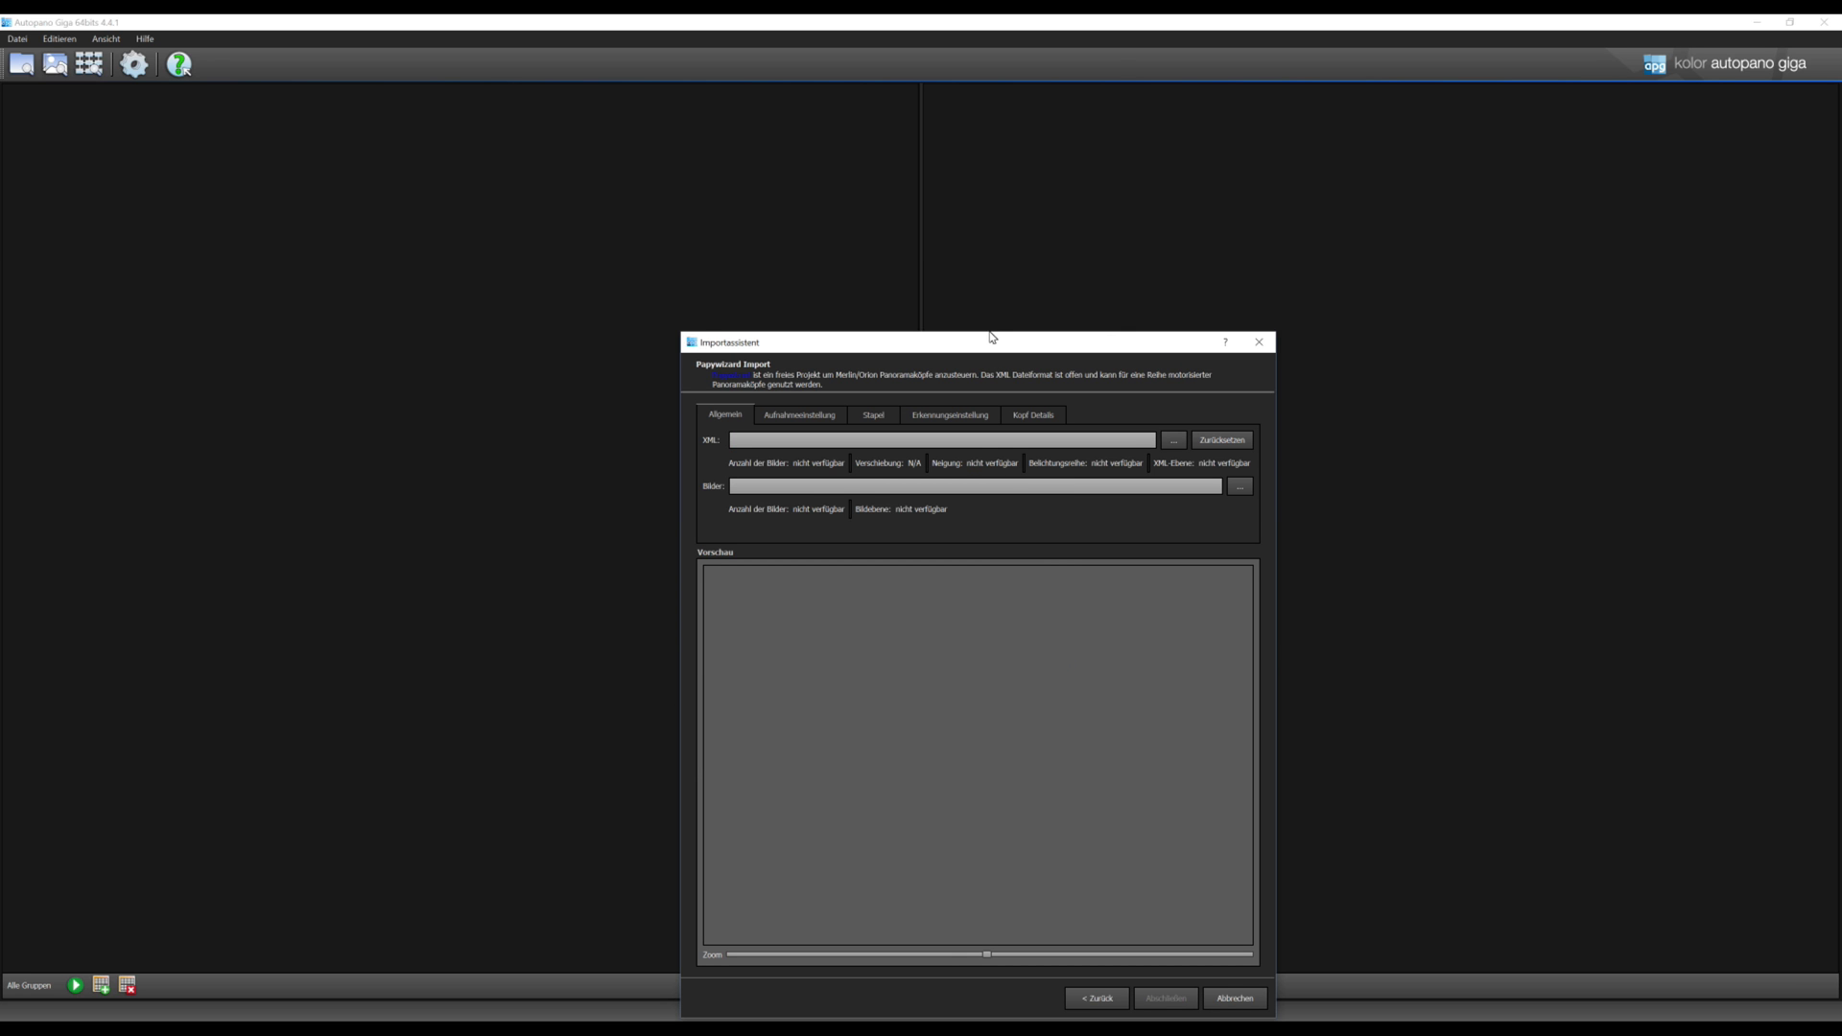
drag(987, 341, 939, 253)
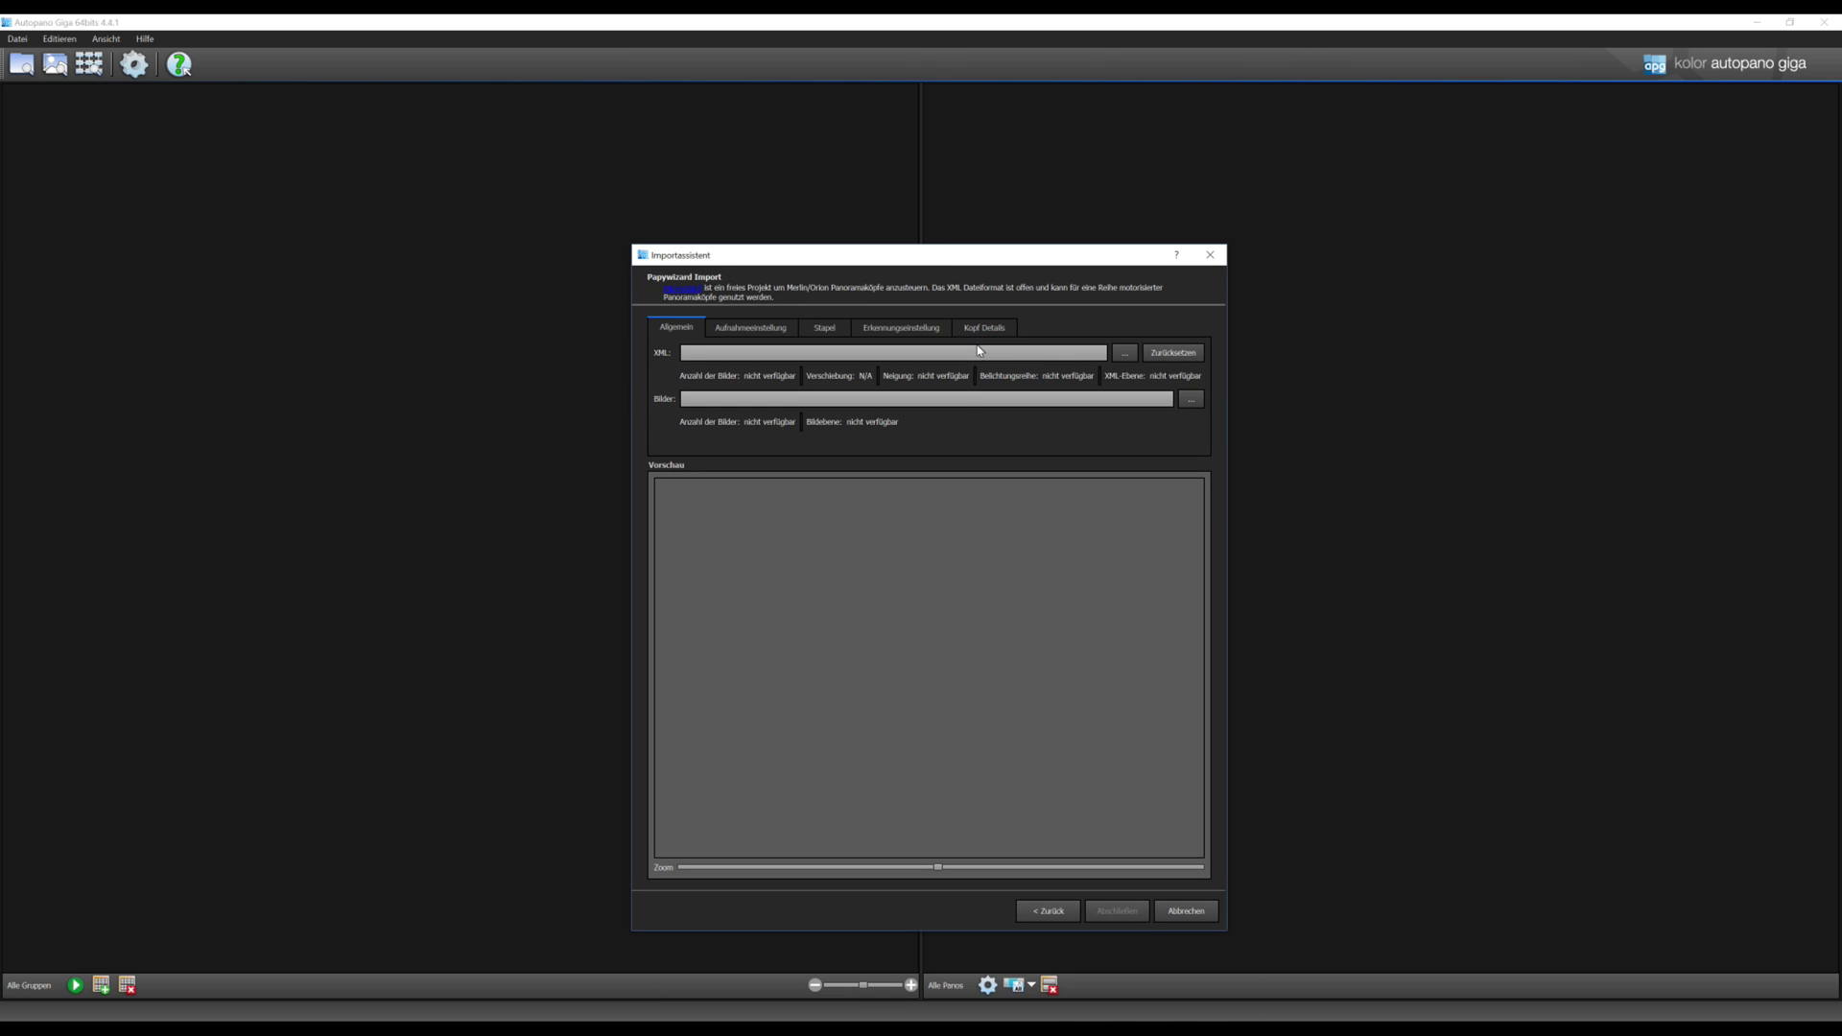
click(1124, 352)
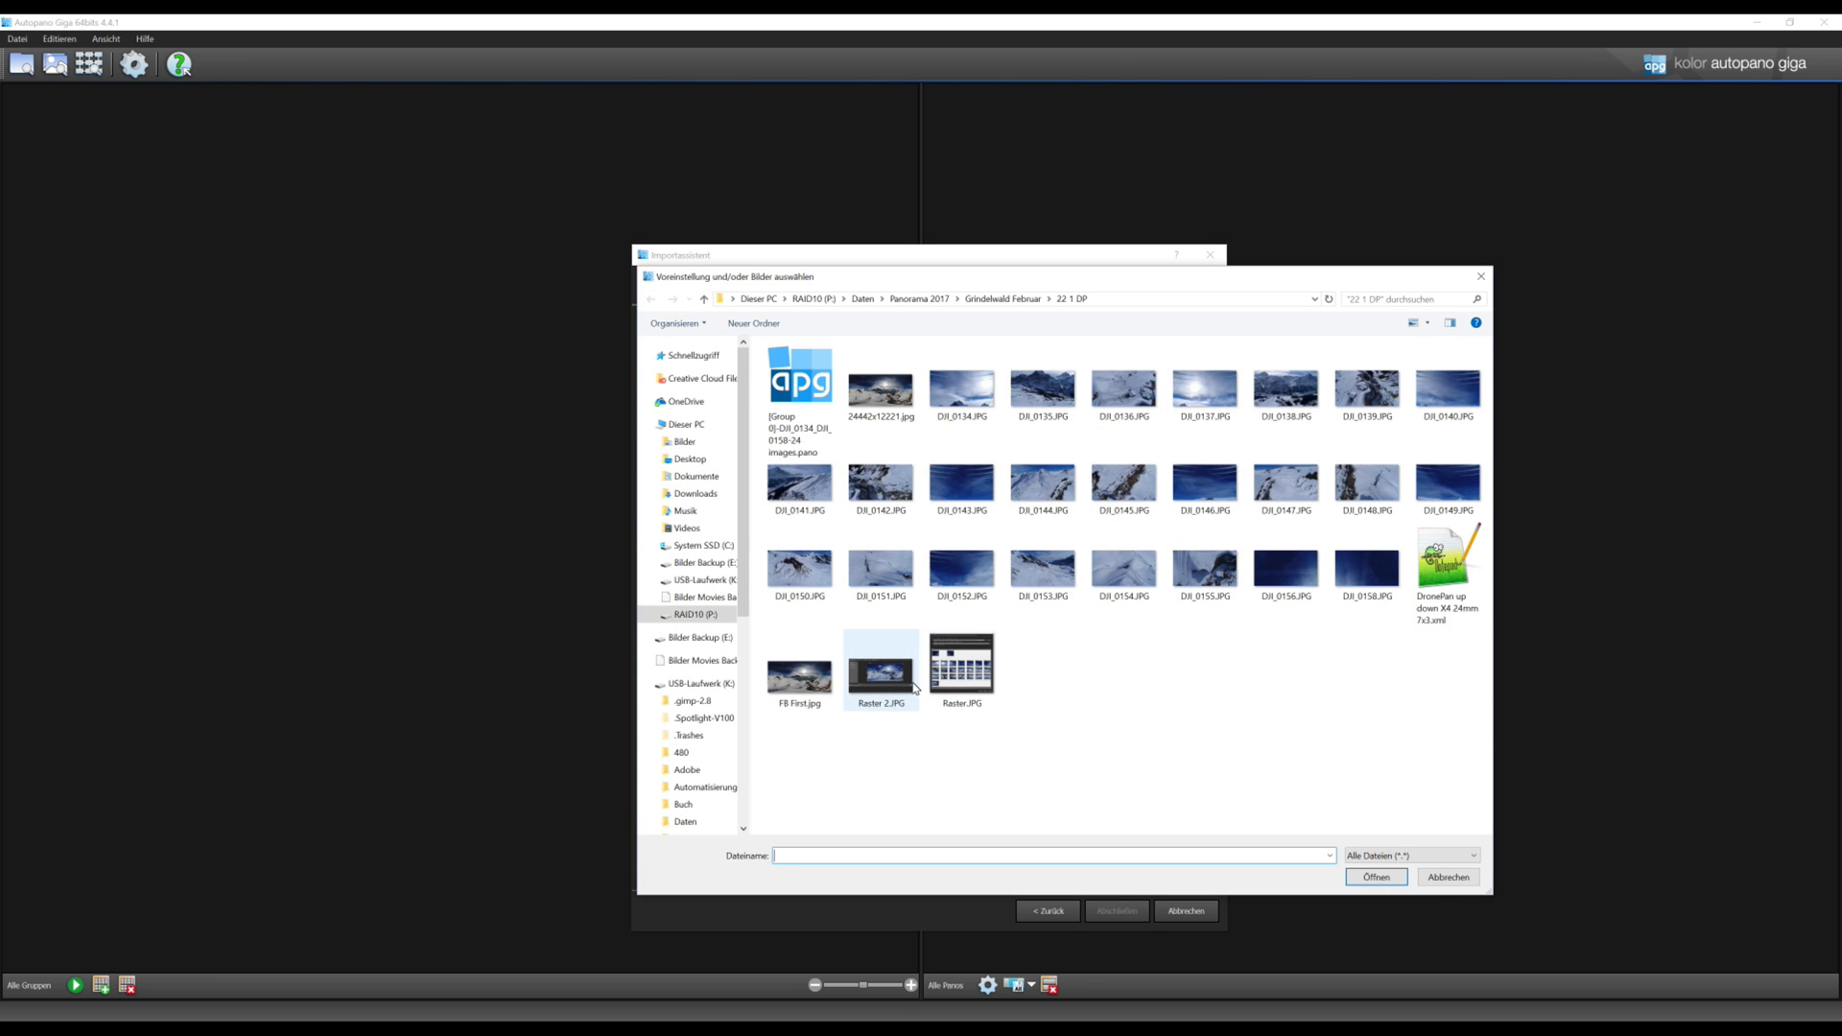
double_click(1435, 566)
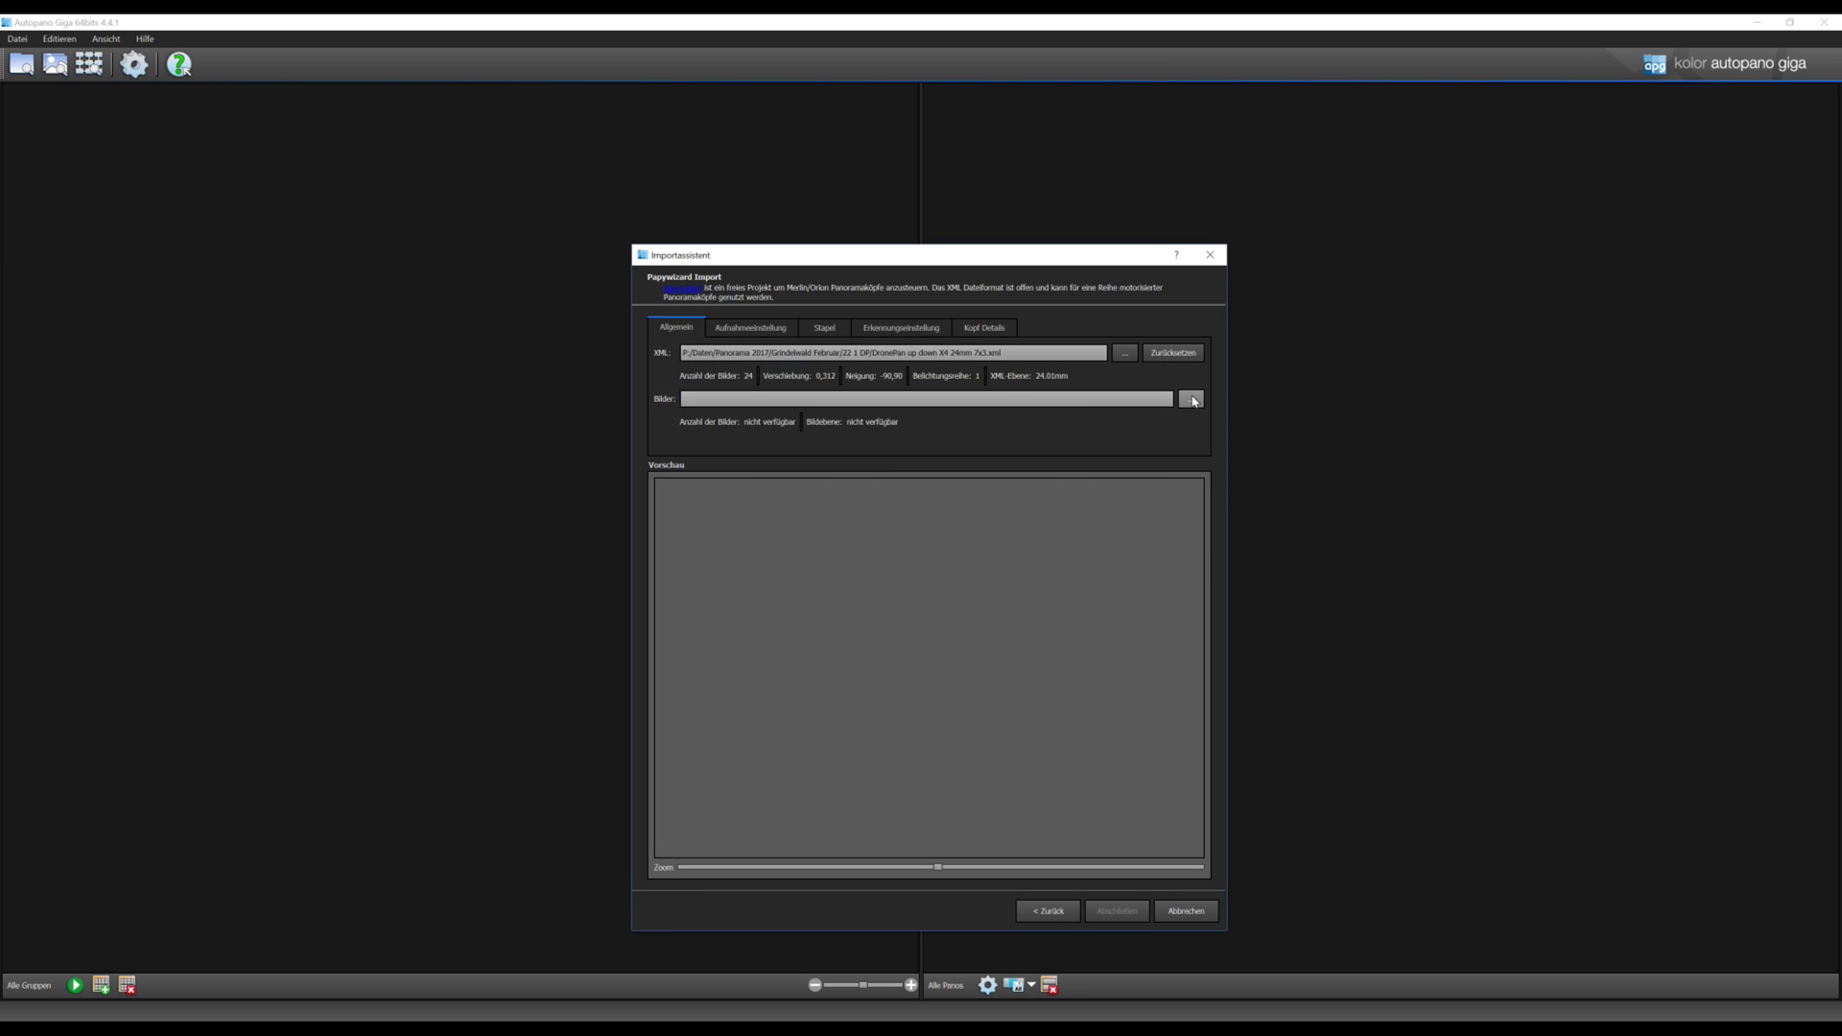
Load the 24 images DJI_0134 through DJI_0158 into the import.
click(1194, 400)
click(964, 392)
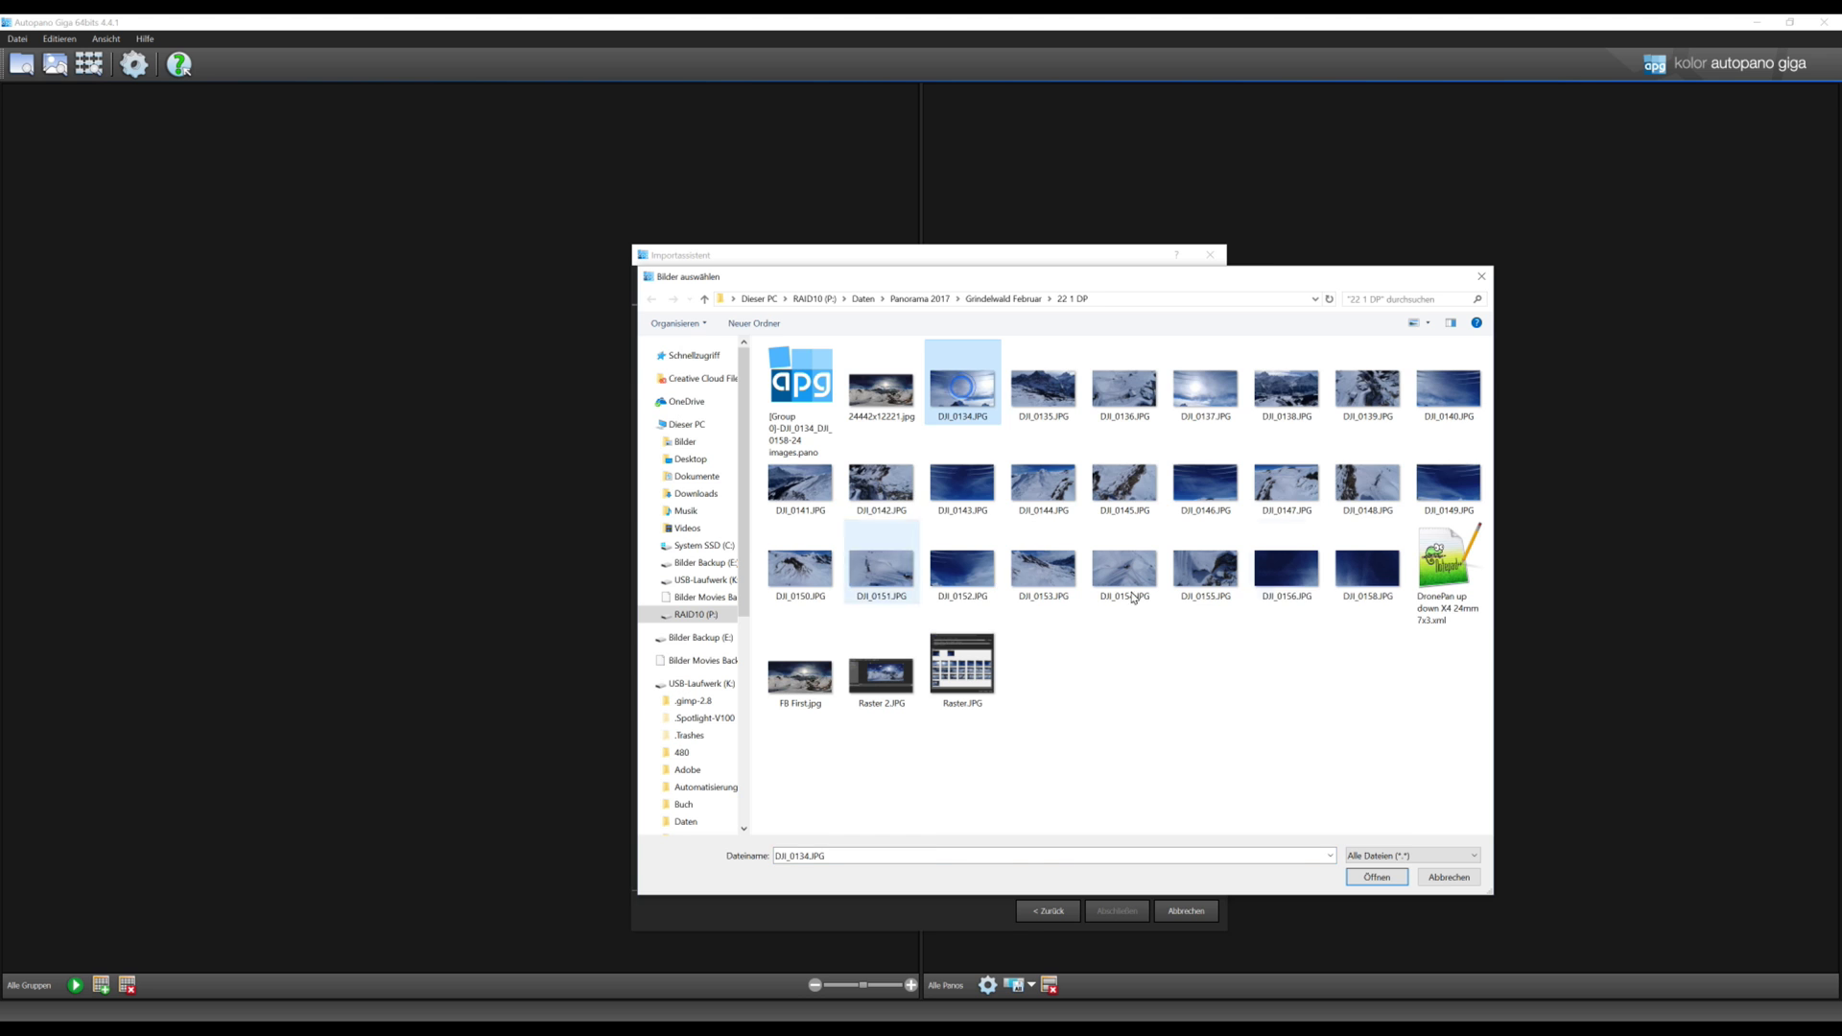
shift+click(1367, 573)
click(1377, 877)
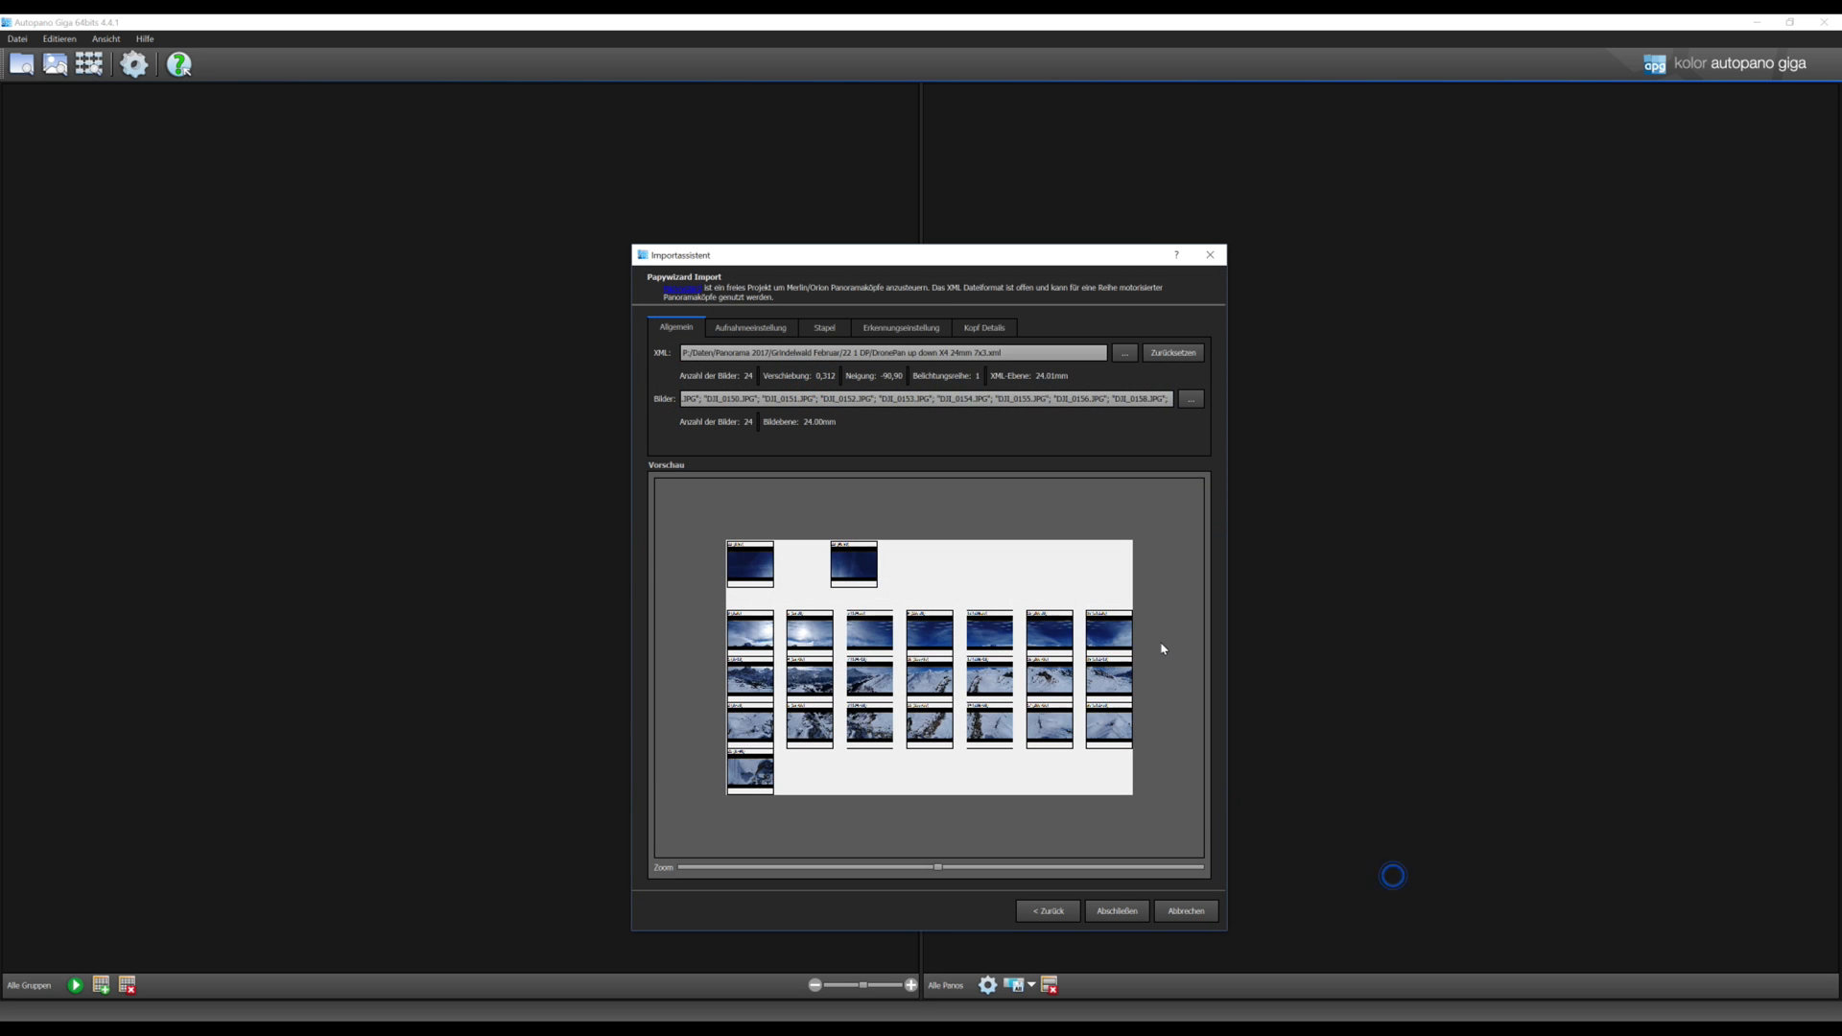
In XML Creator, set the drone model to Phantom 4 Pro, X4S and the mode to DronePan.
drag(972, 261, 917, 160)
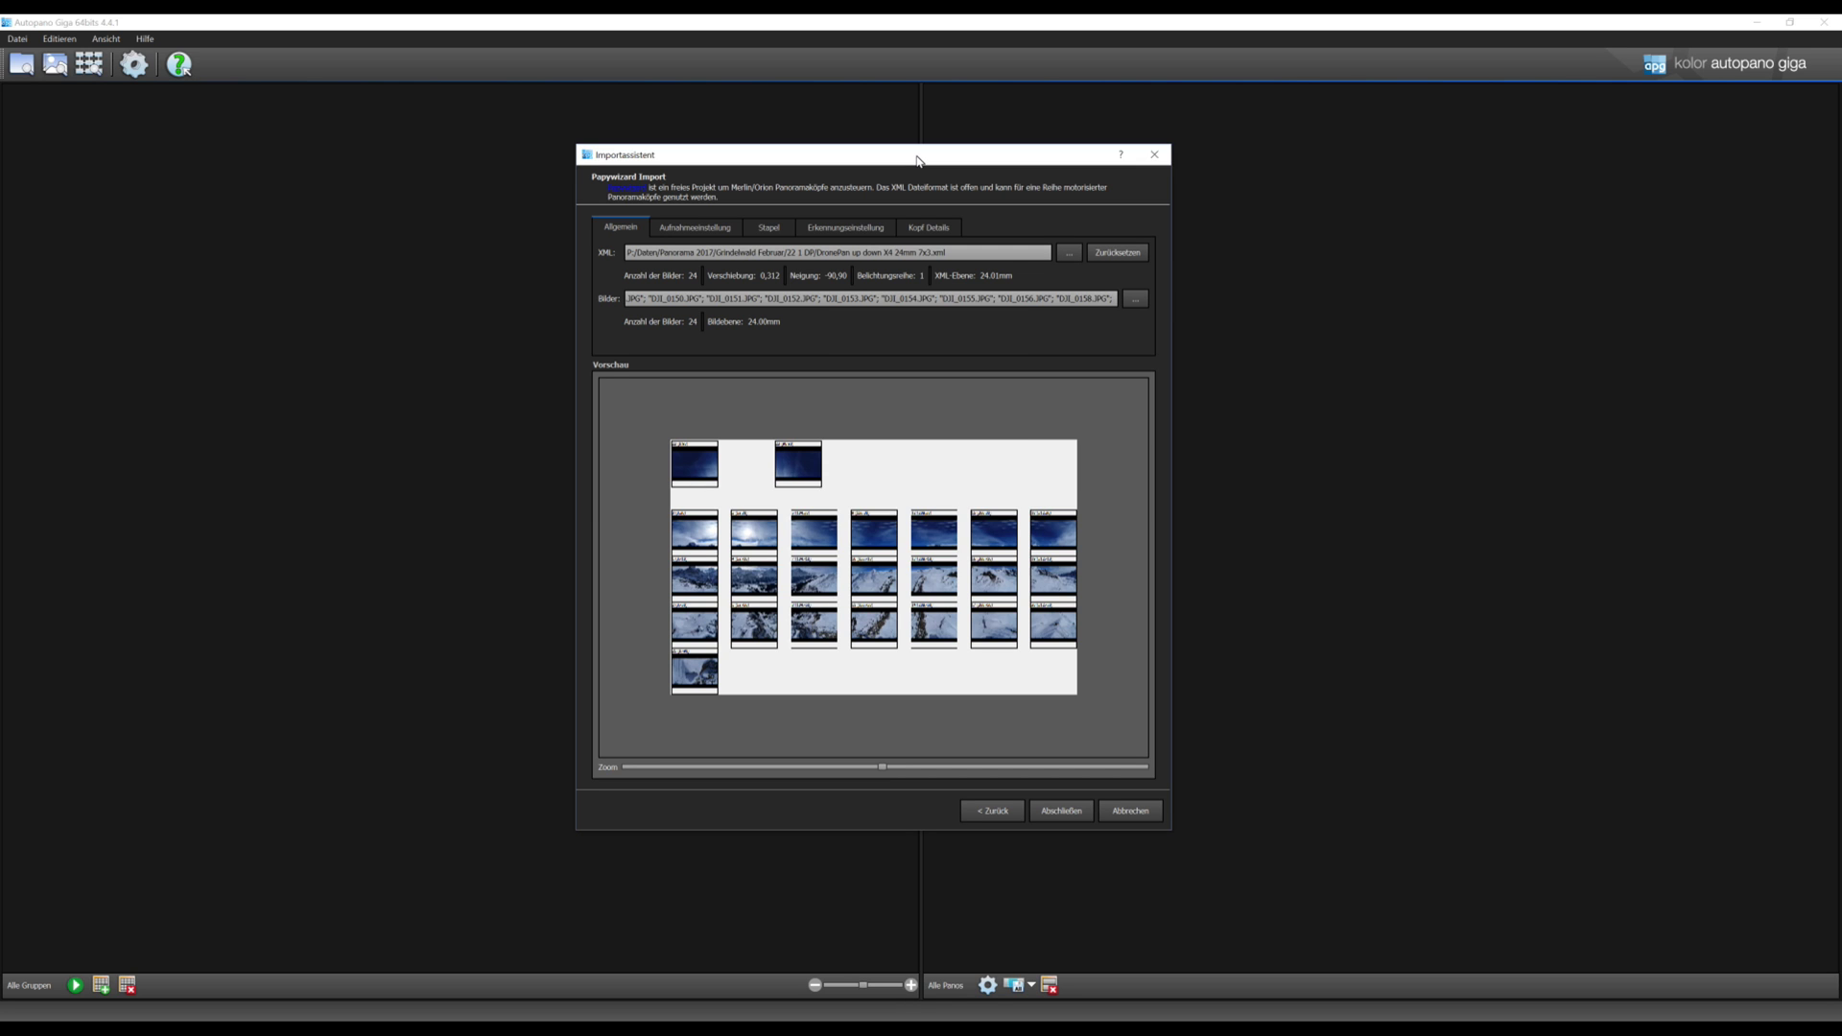
key(alt+Tab)
click(1258, 361)
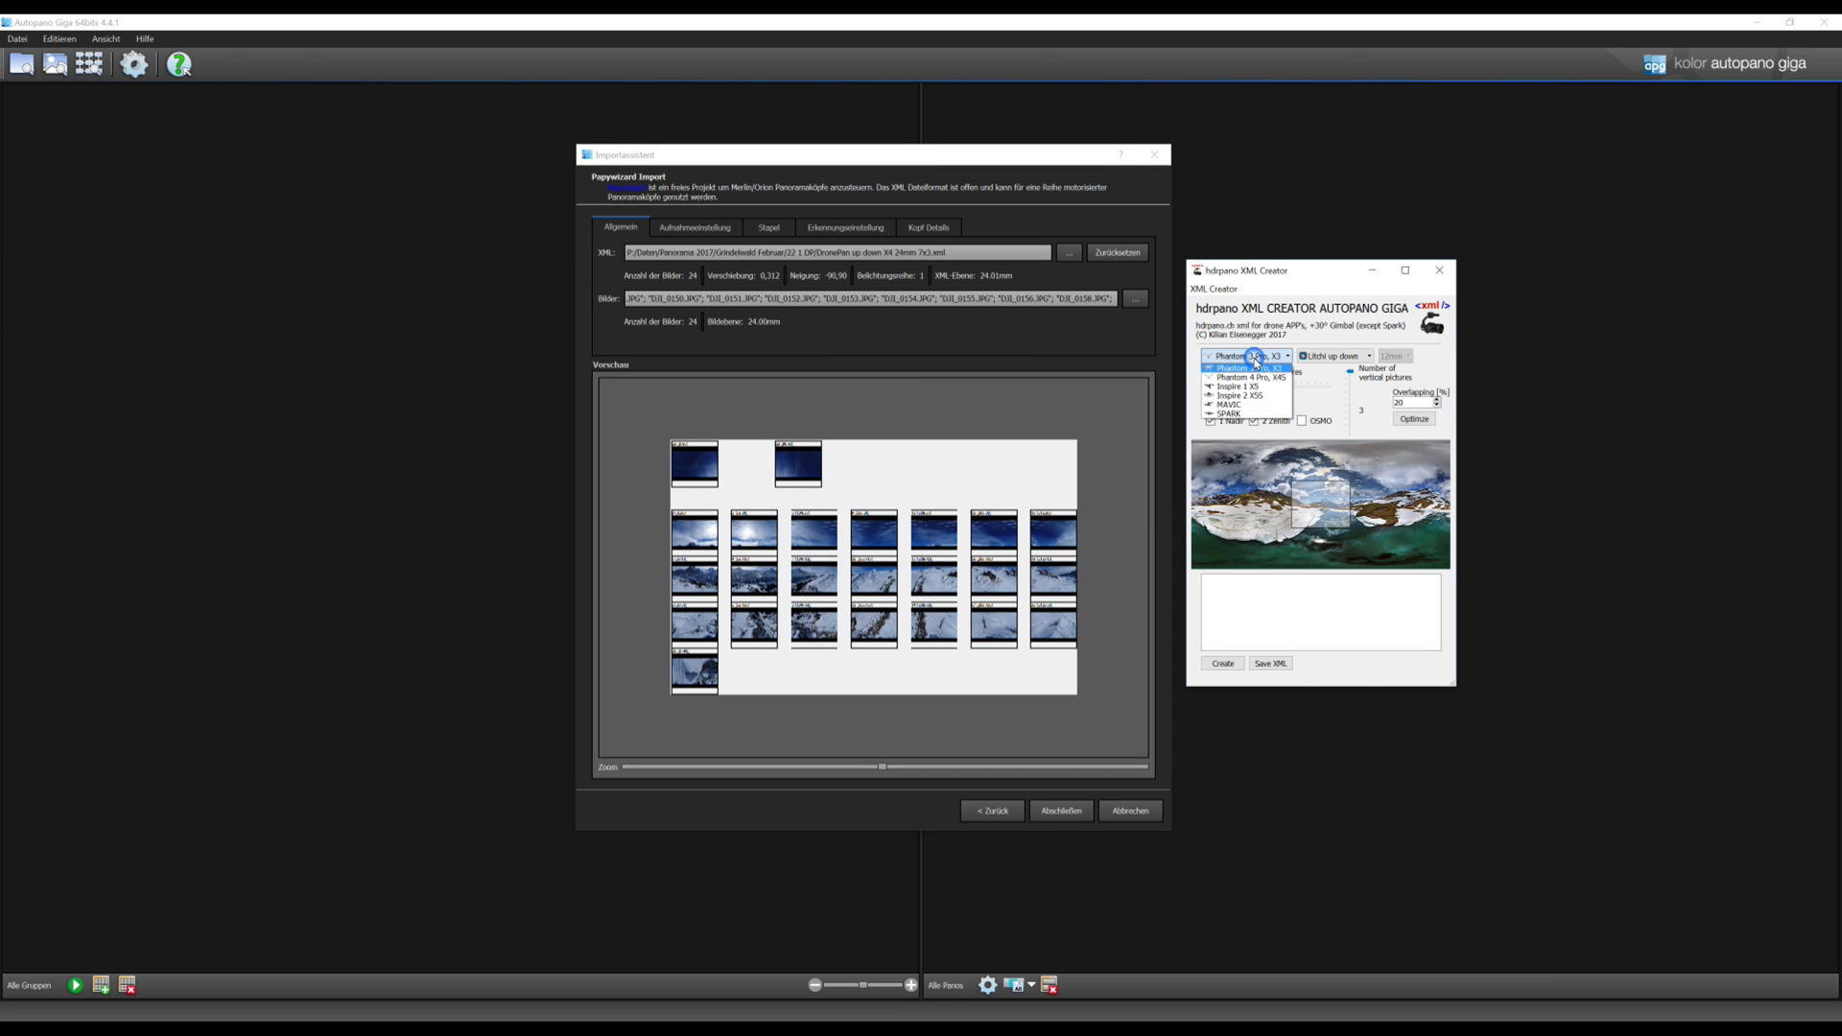
click(1251, 379)
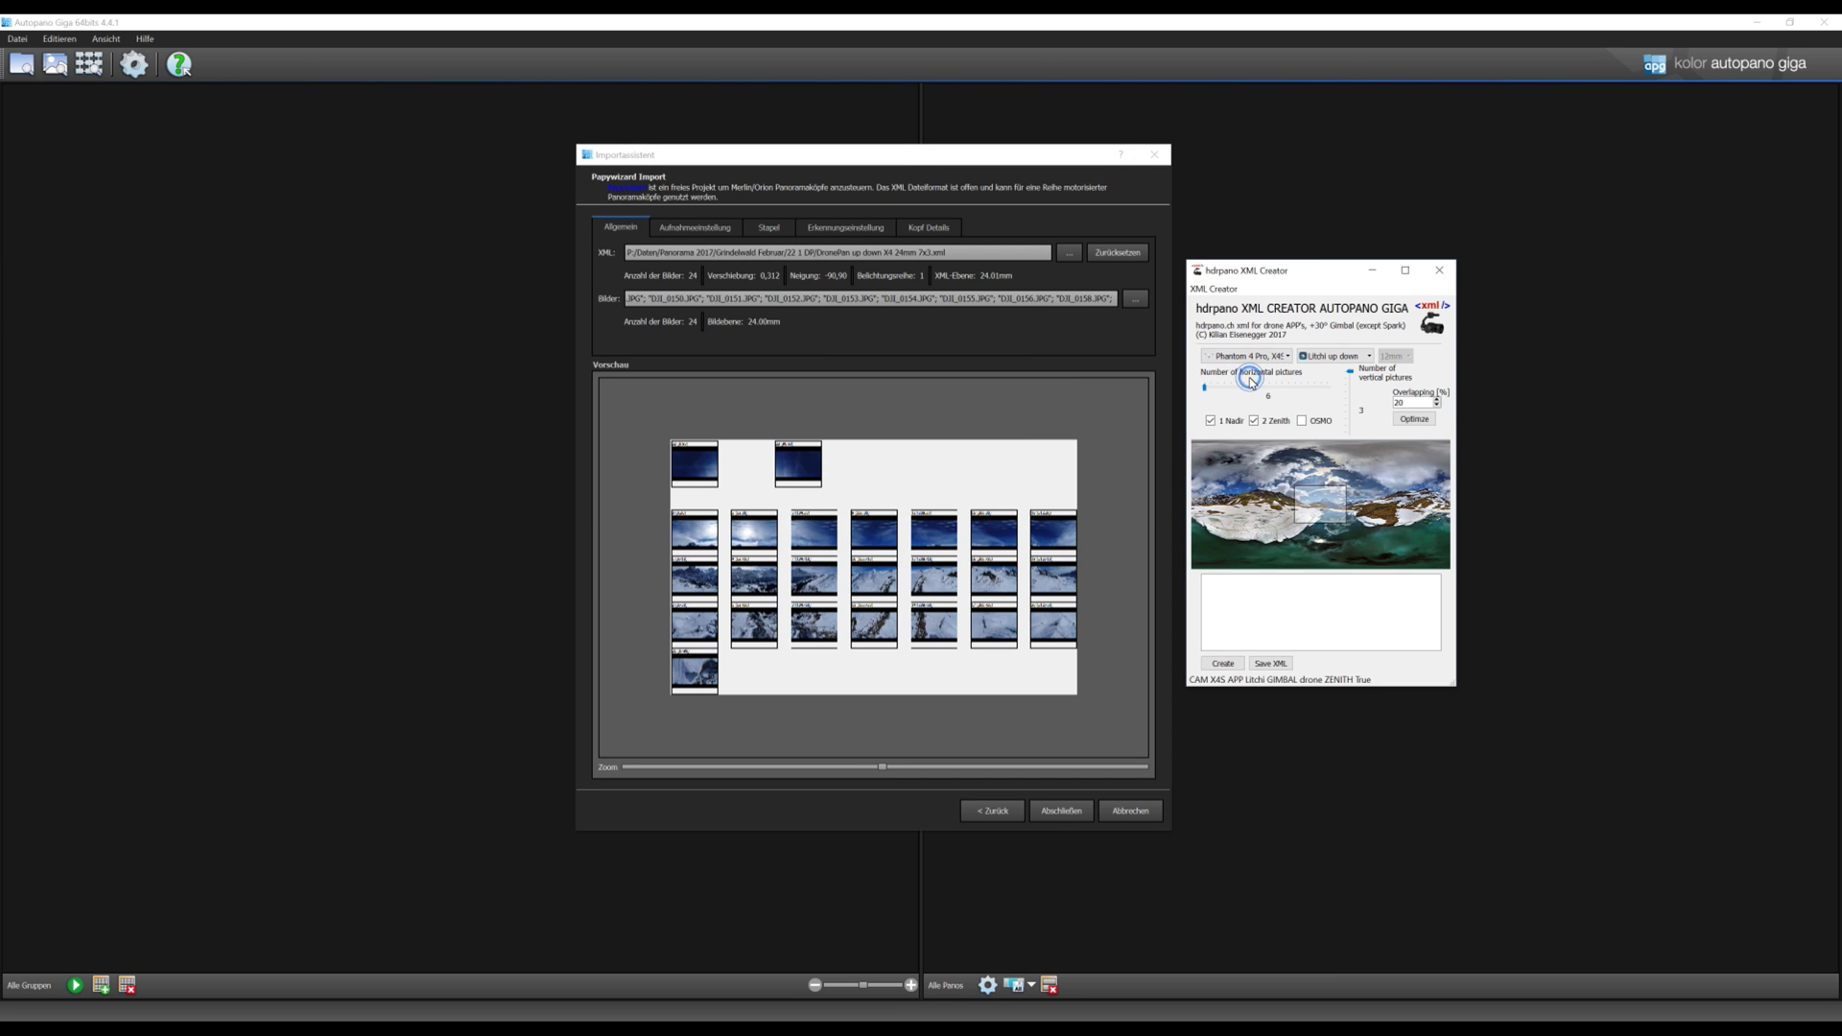
click(1334, 356)
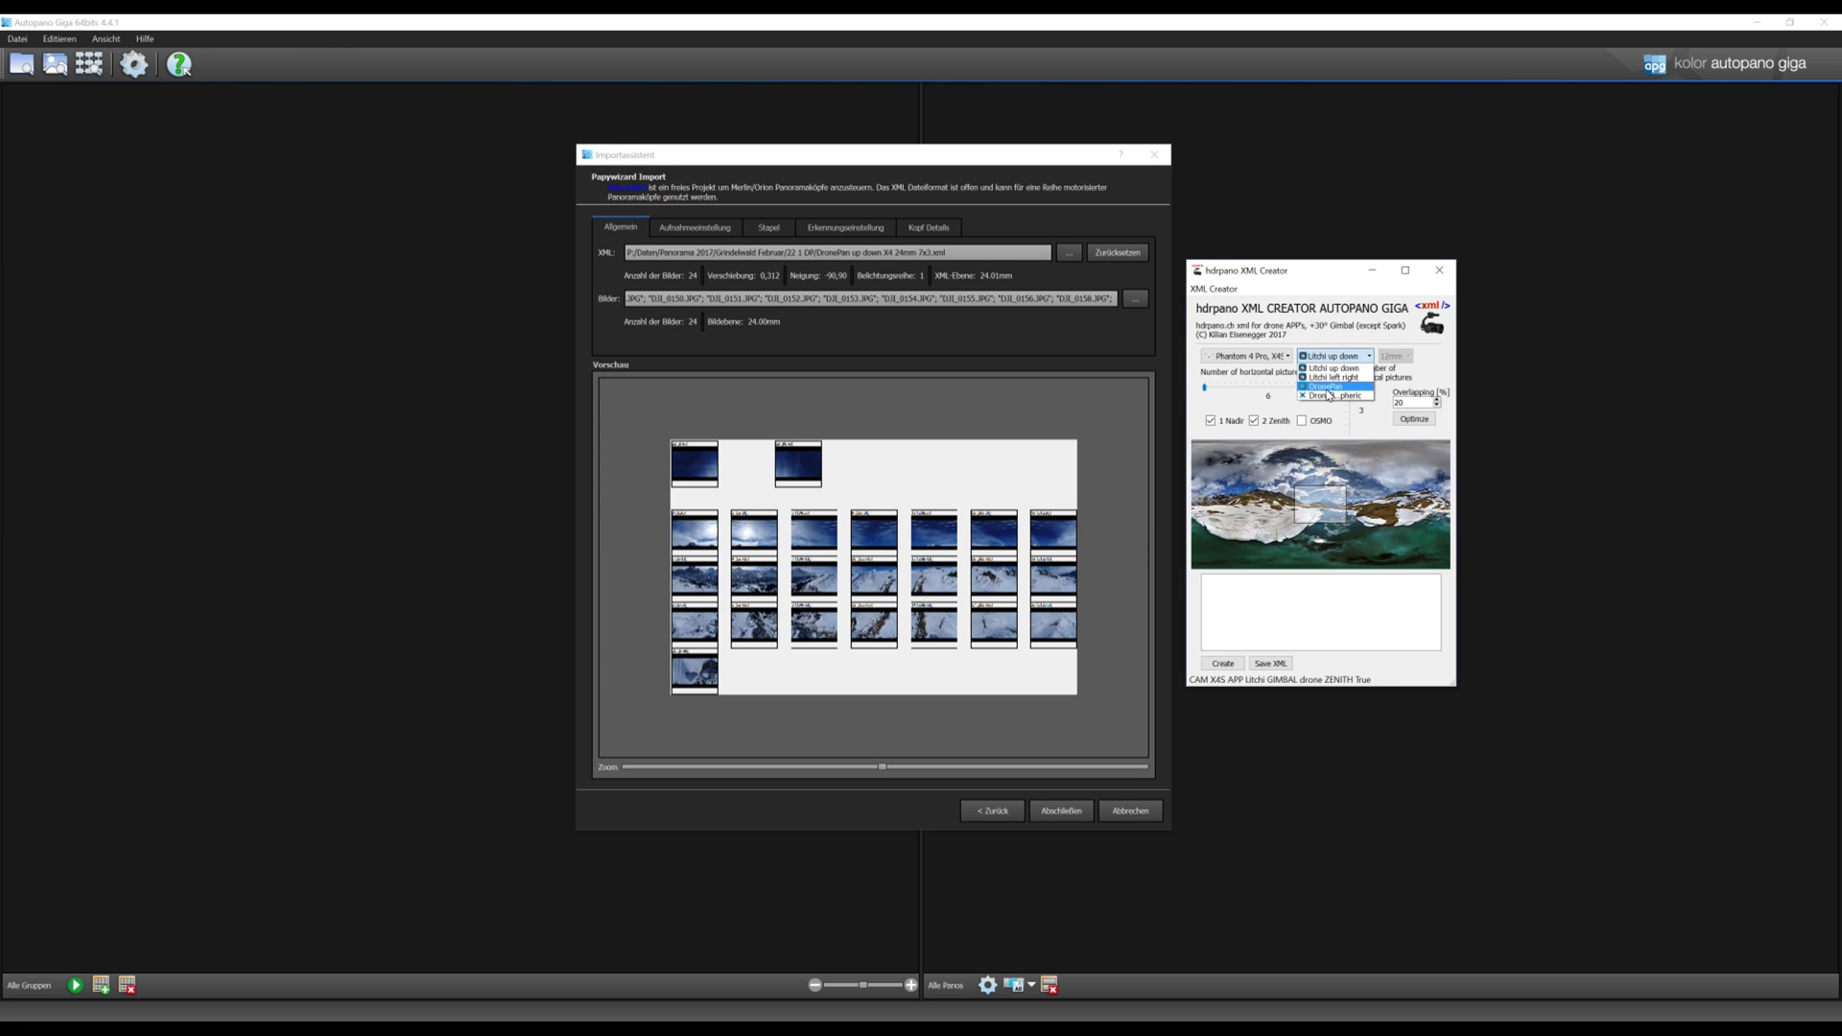
click(1328, 388)
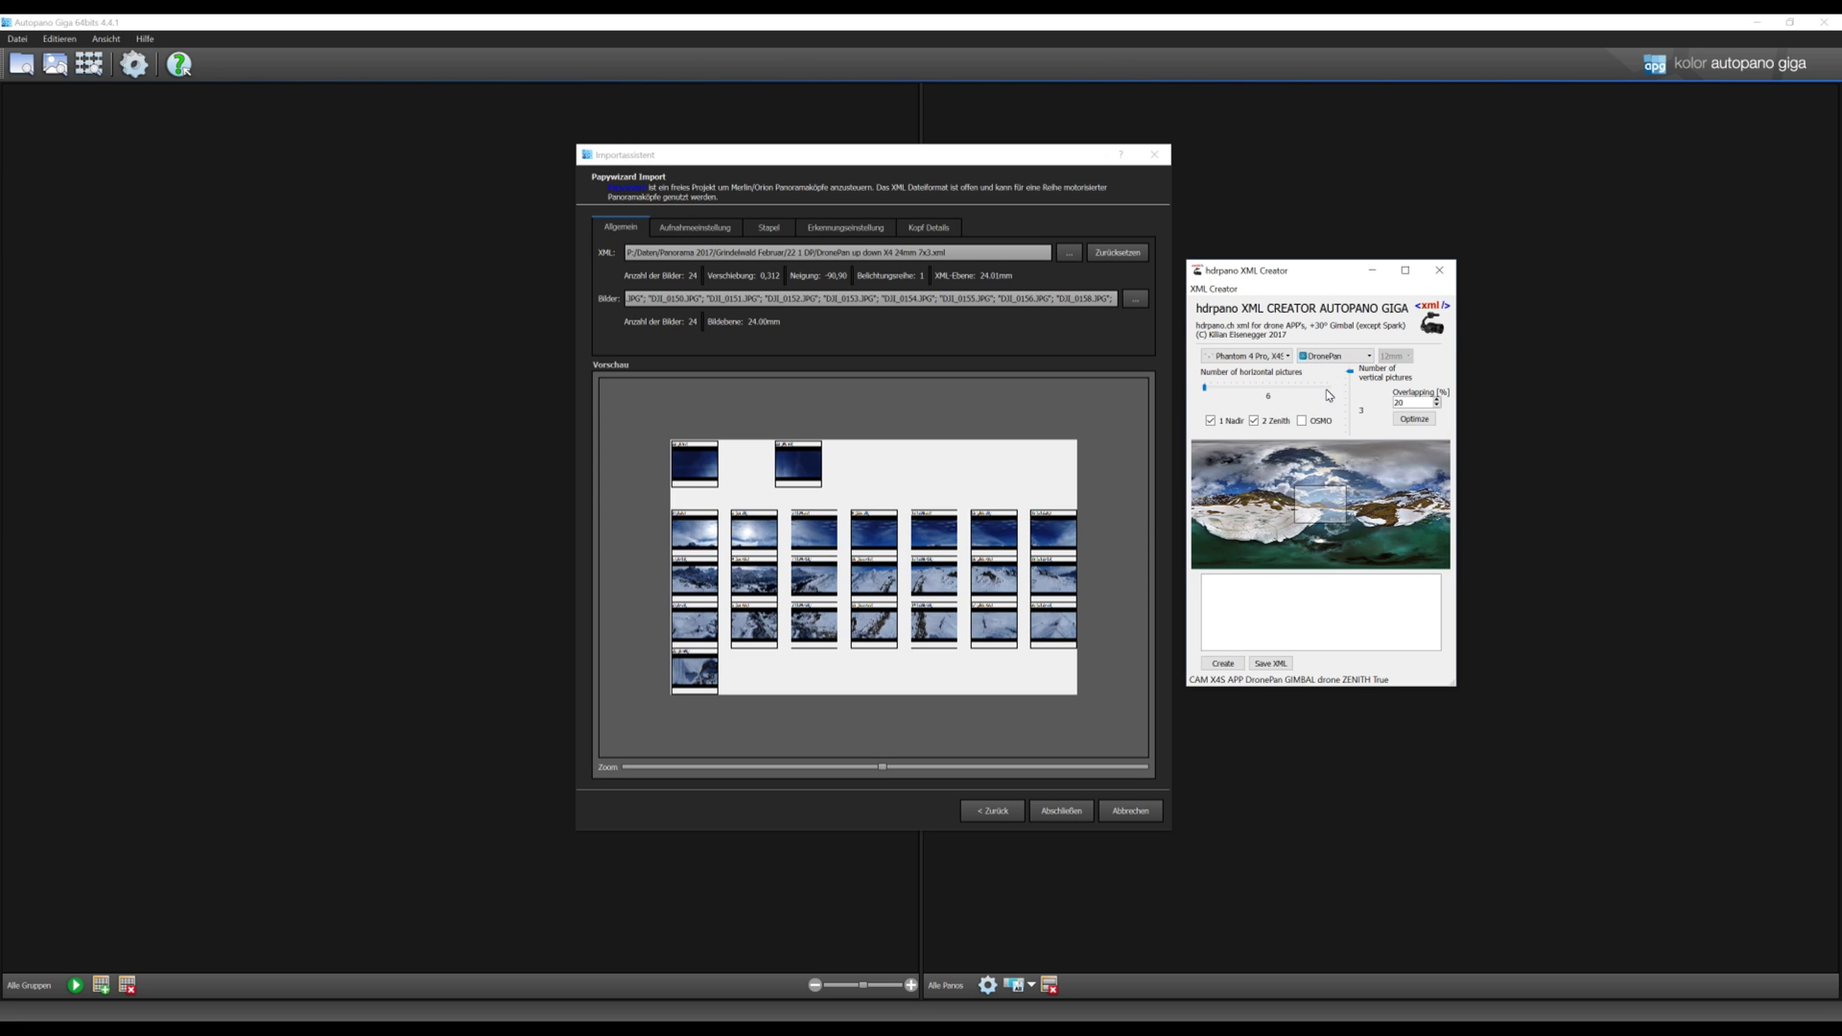
Set overlap to 25%, optimize, and create the XML as a 7 by 3 grid.
click(1229, 666)
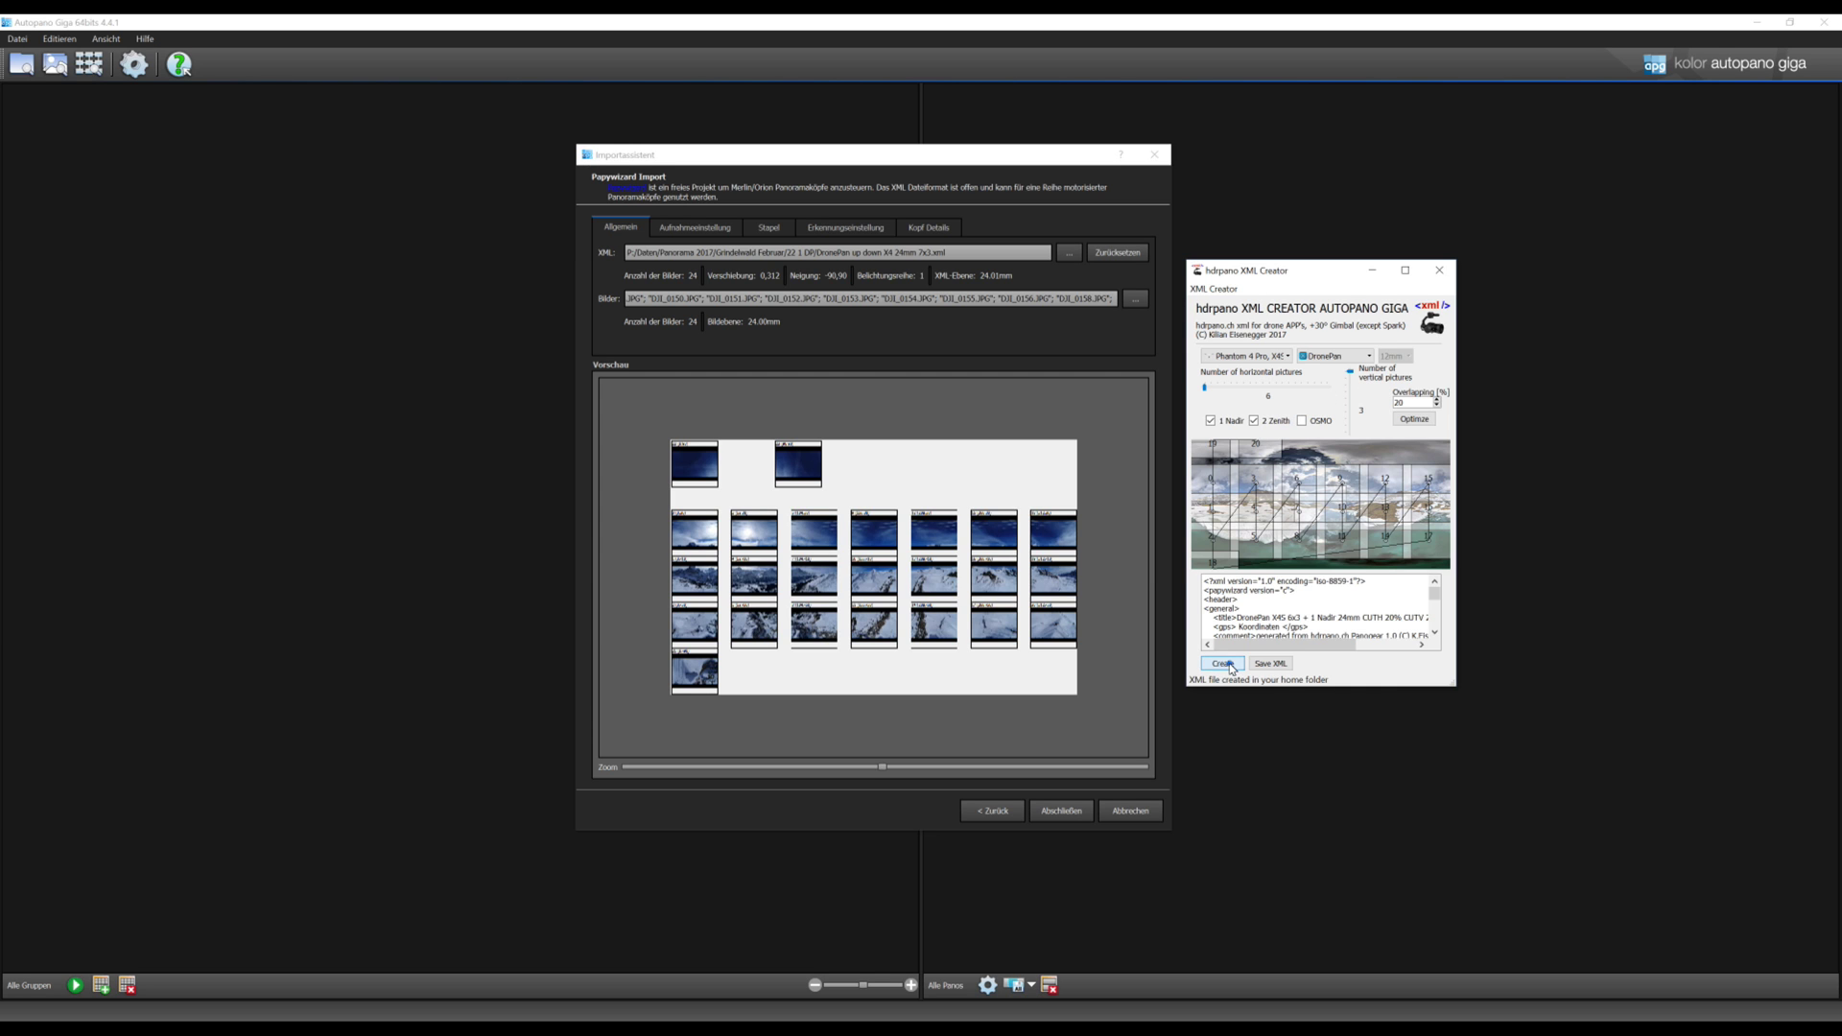
click(1415, 420)
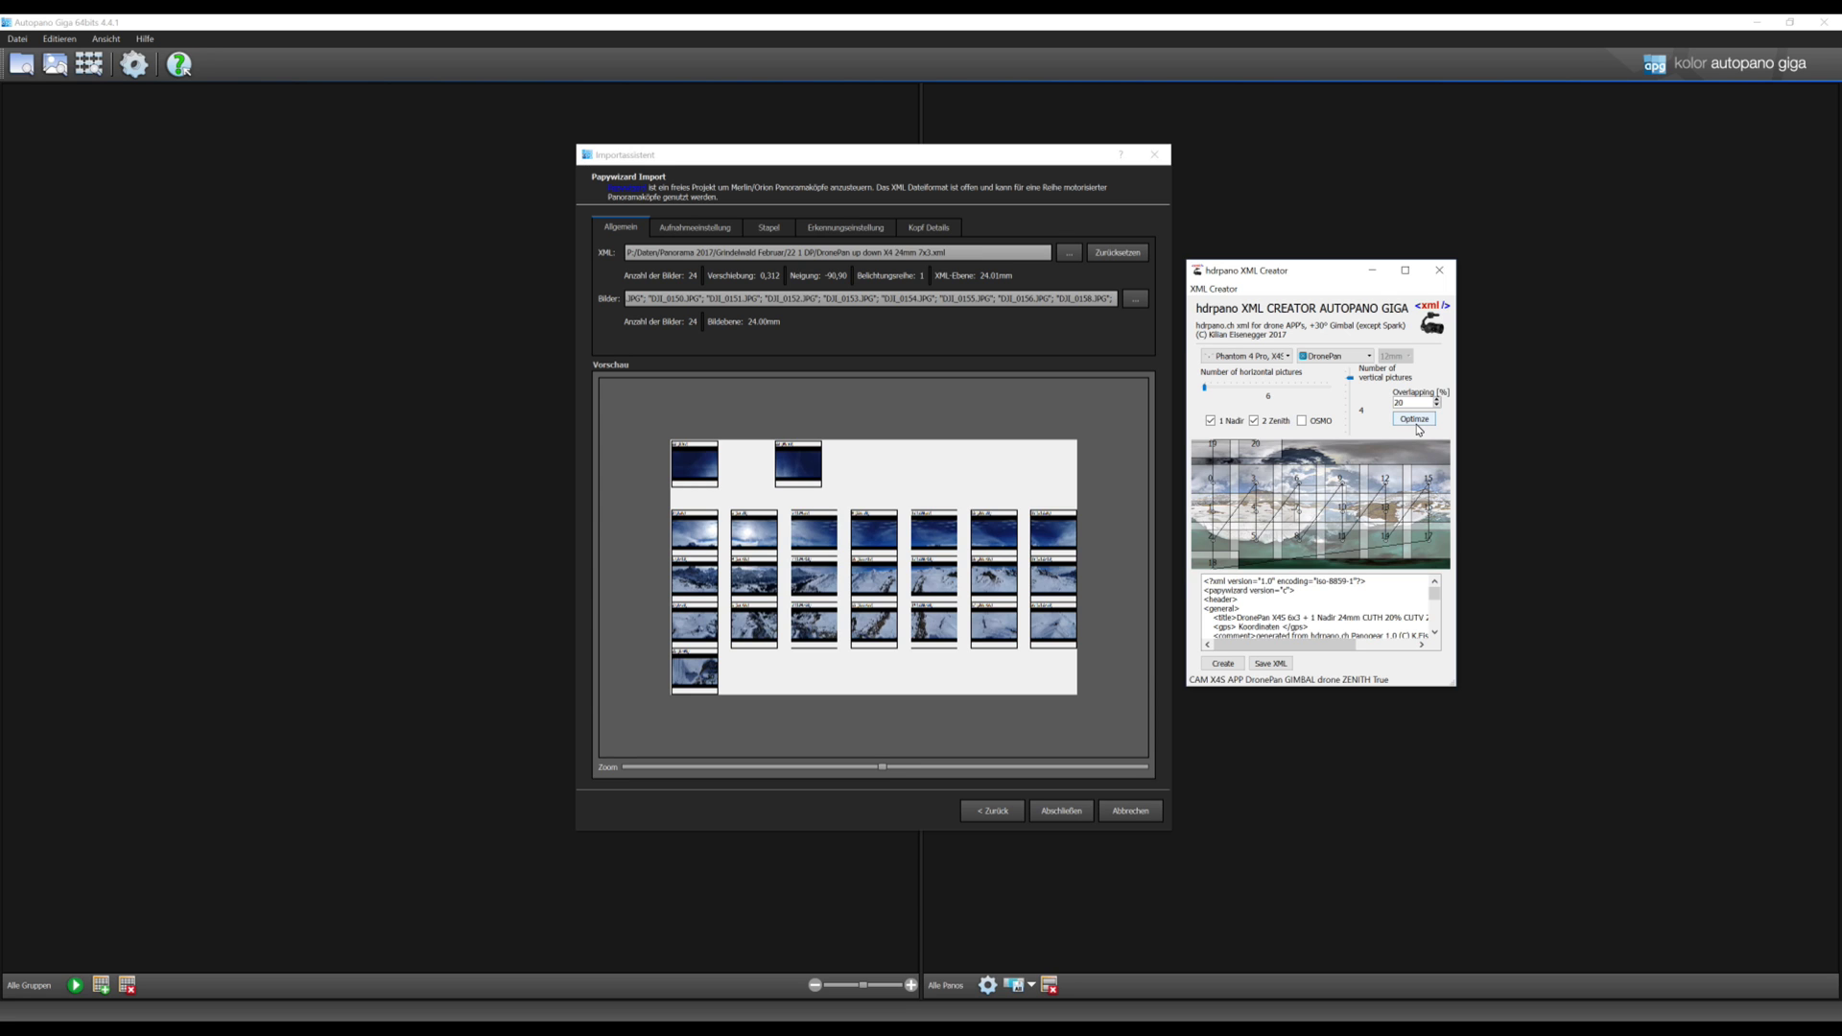
double_click(1412, 404)
click(1414, 418)
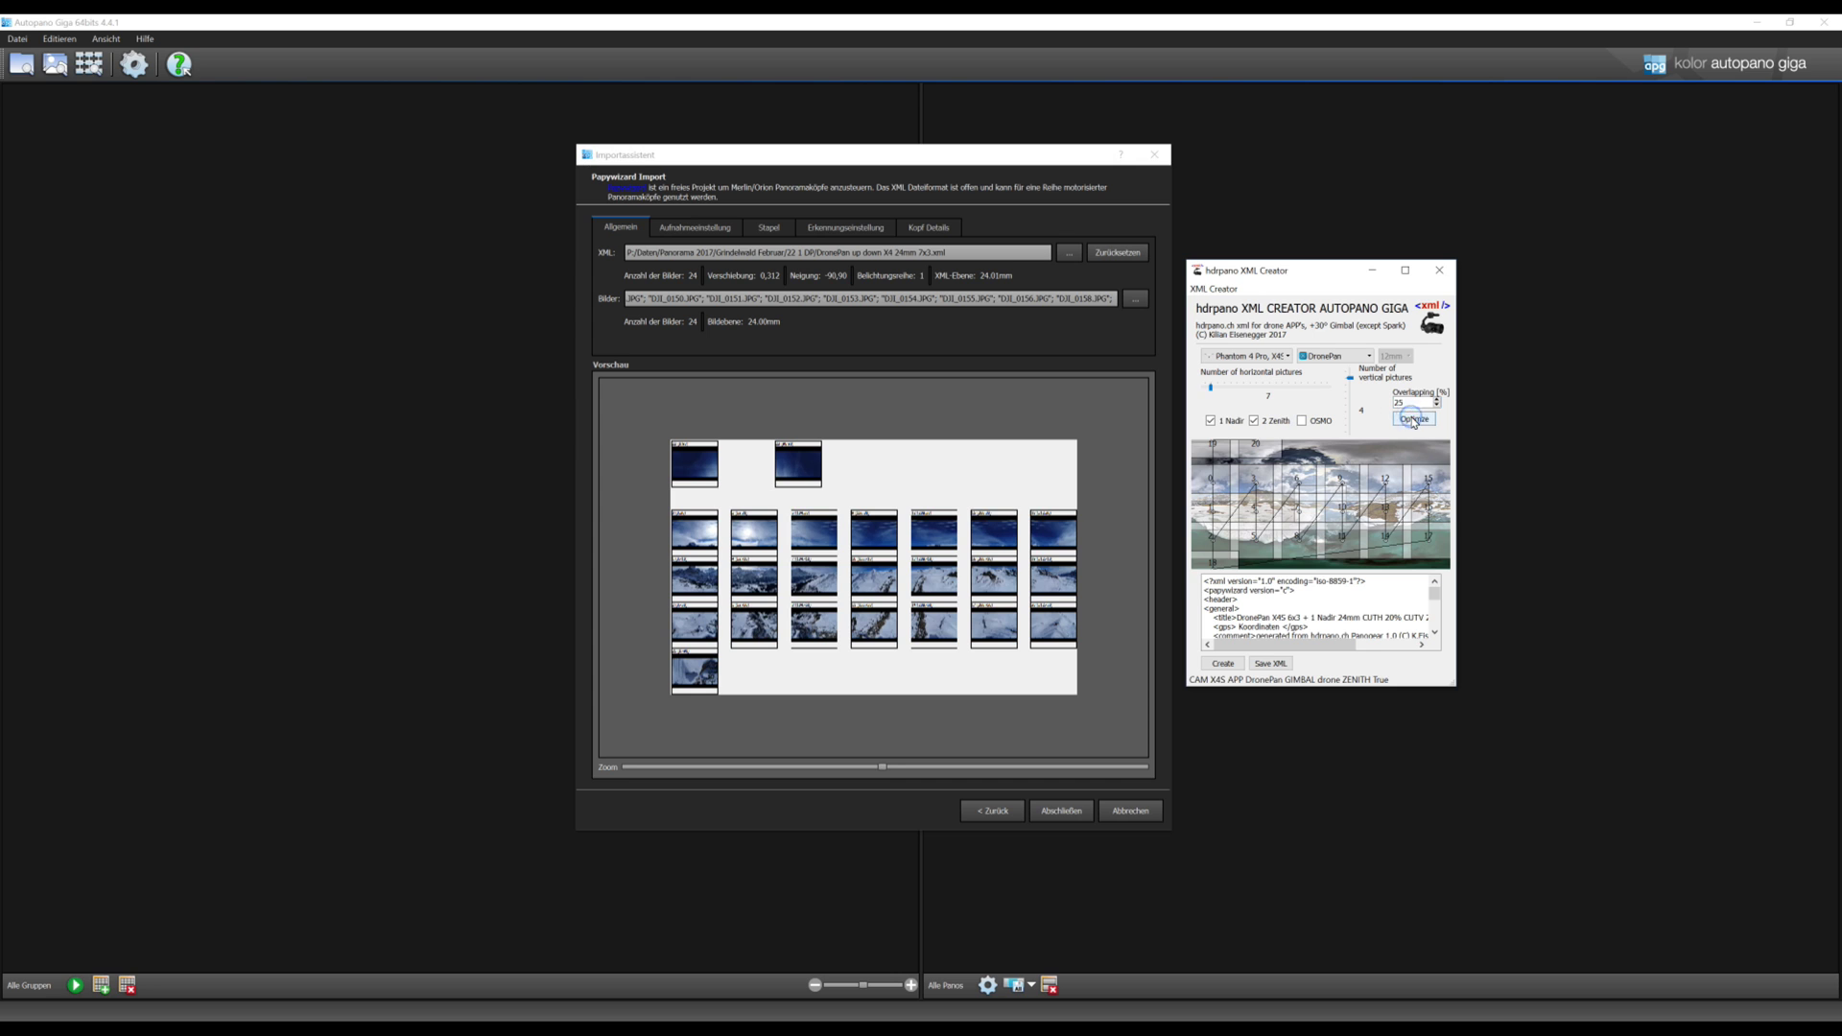
click(1232, 669)
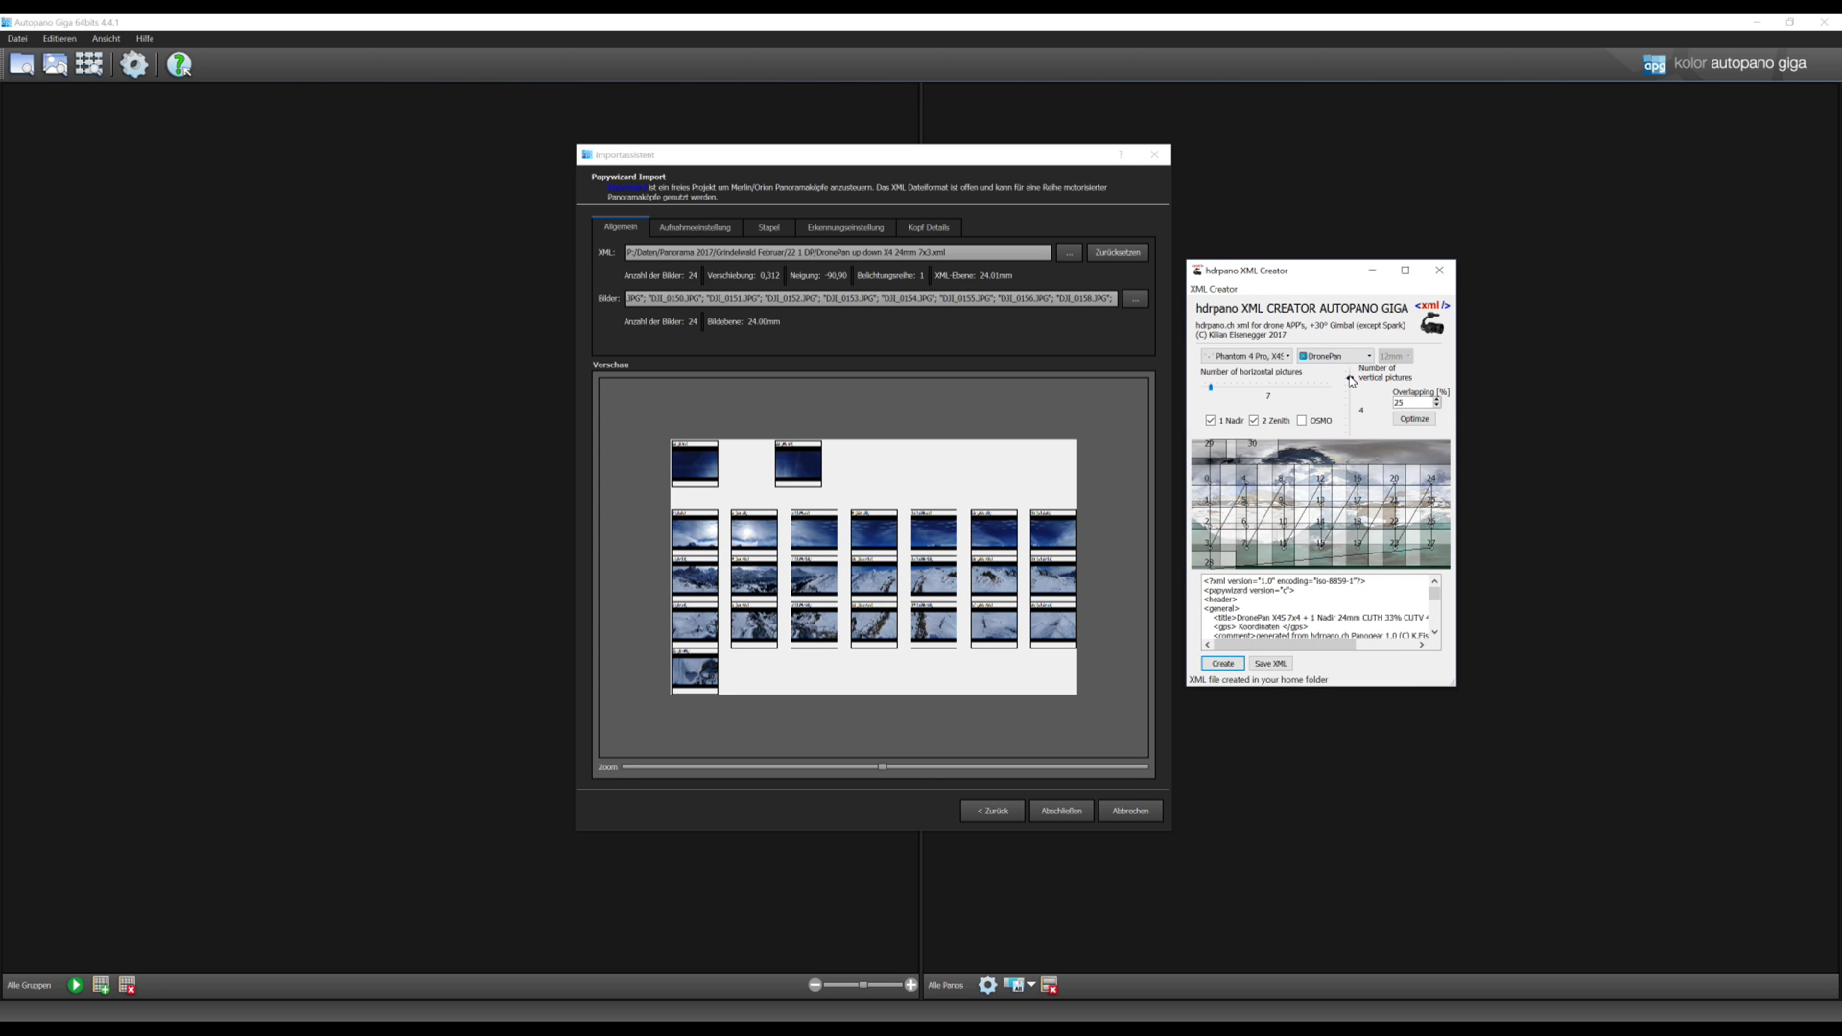
drag(1351, 381, 1351, 372)
click(1224, 664)
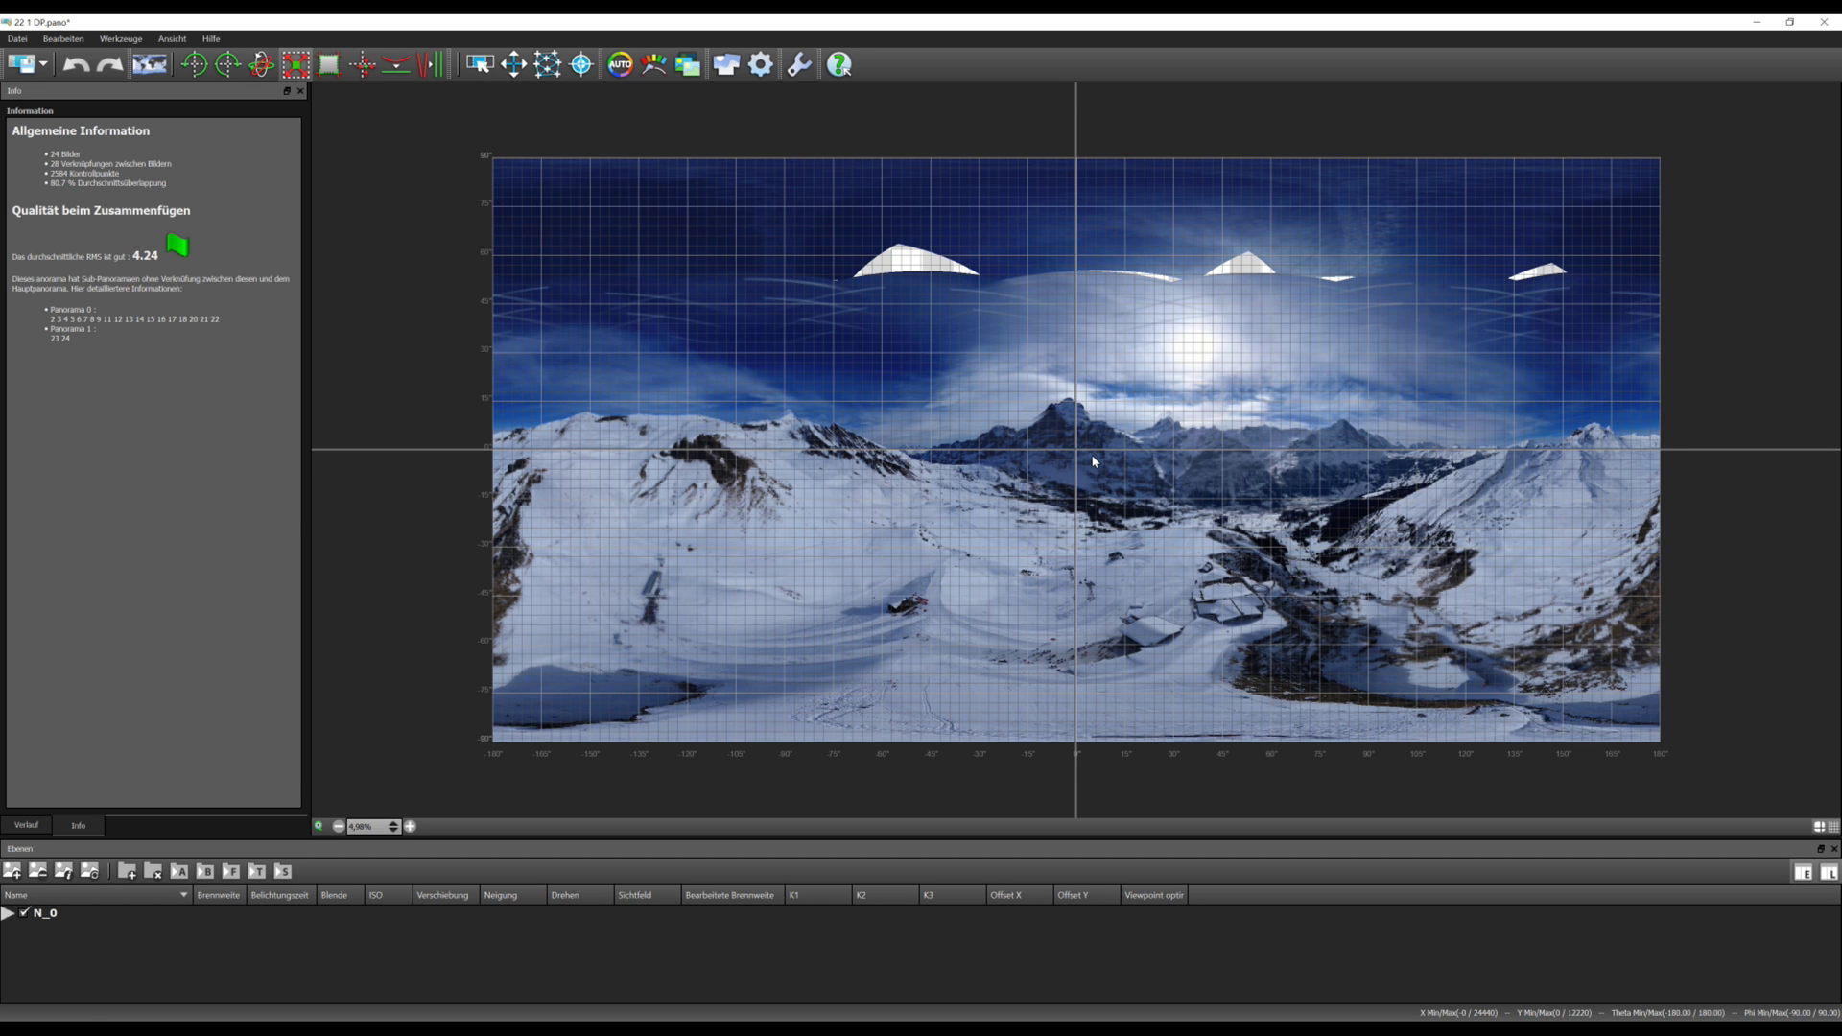
Turn on Images mode to show numbered image markers on the stitched panorama.
click(480, 65)
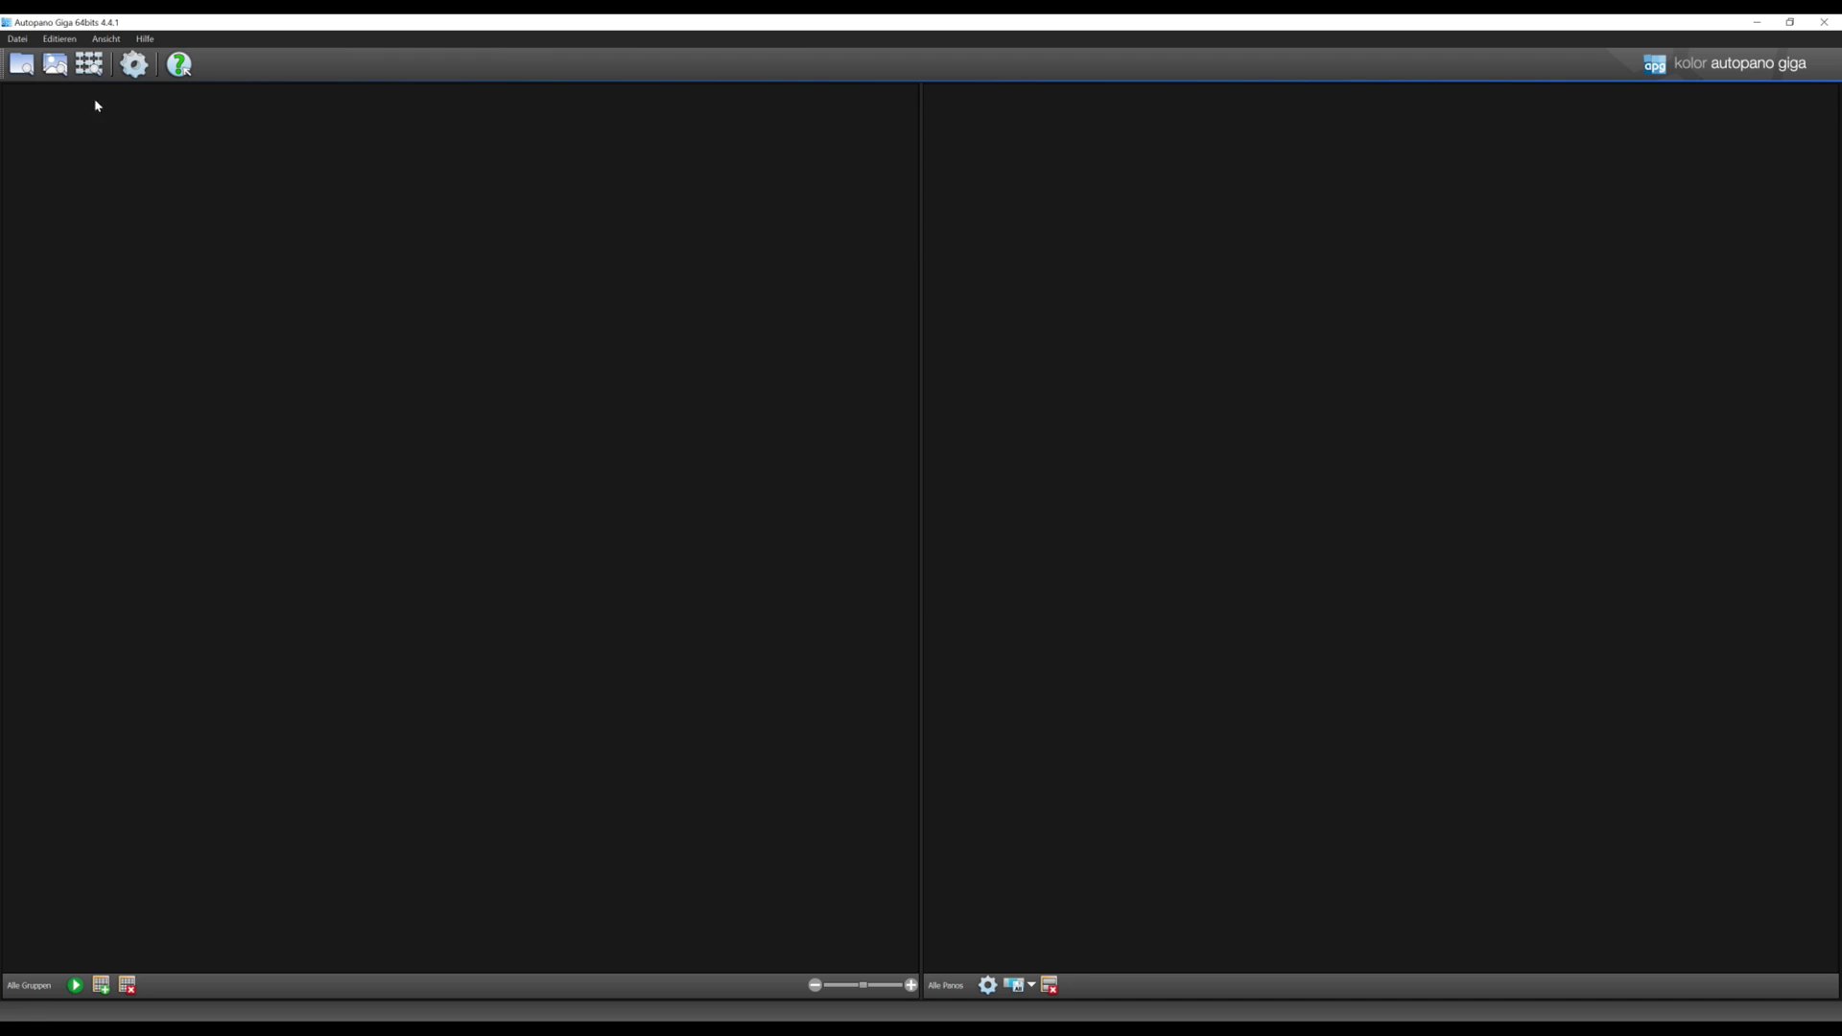
Start a new Papywizard import and load the DronePan XML script.
click(88, 63)
click(918, 449)
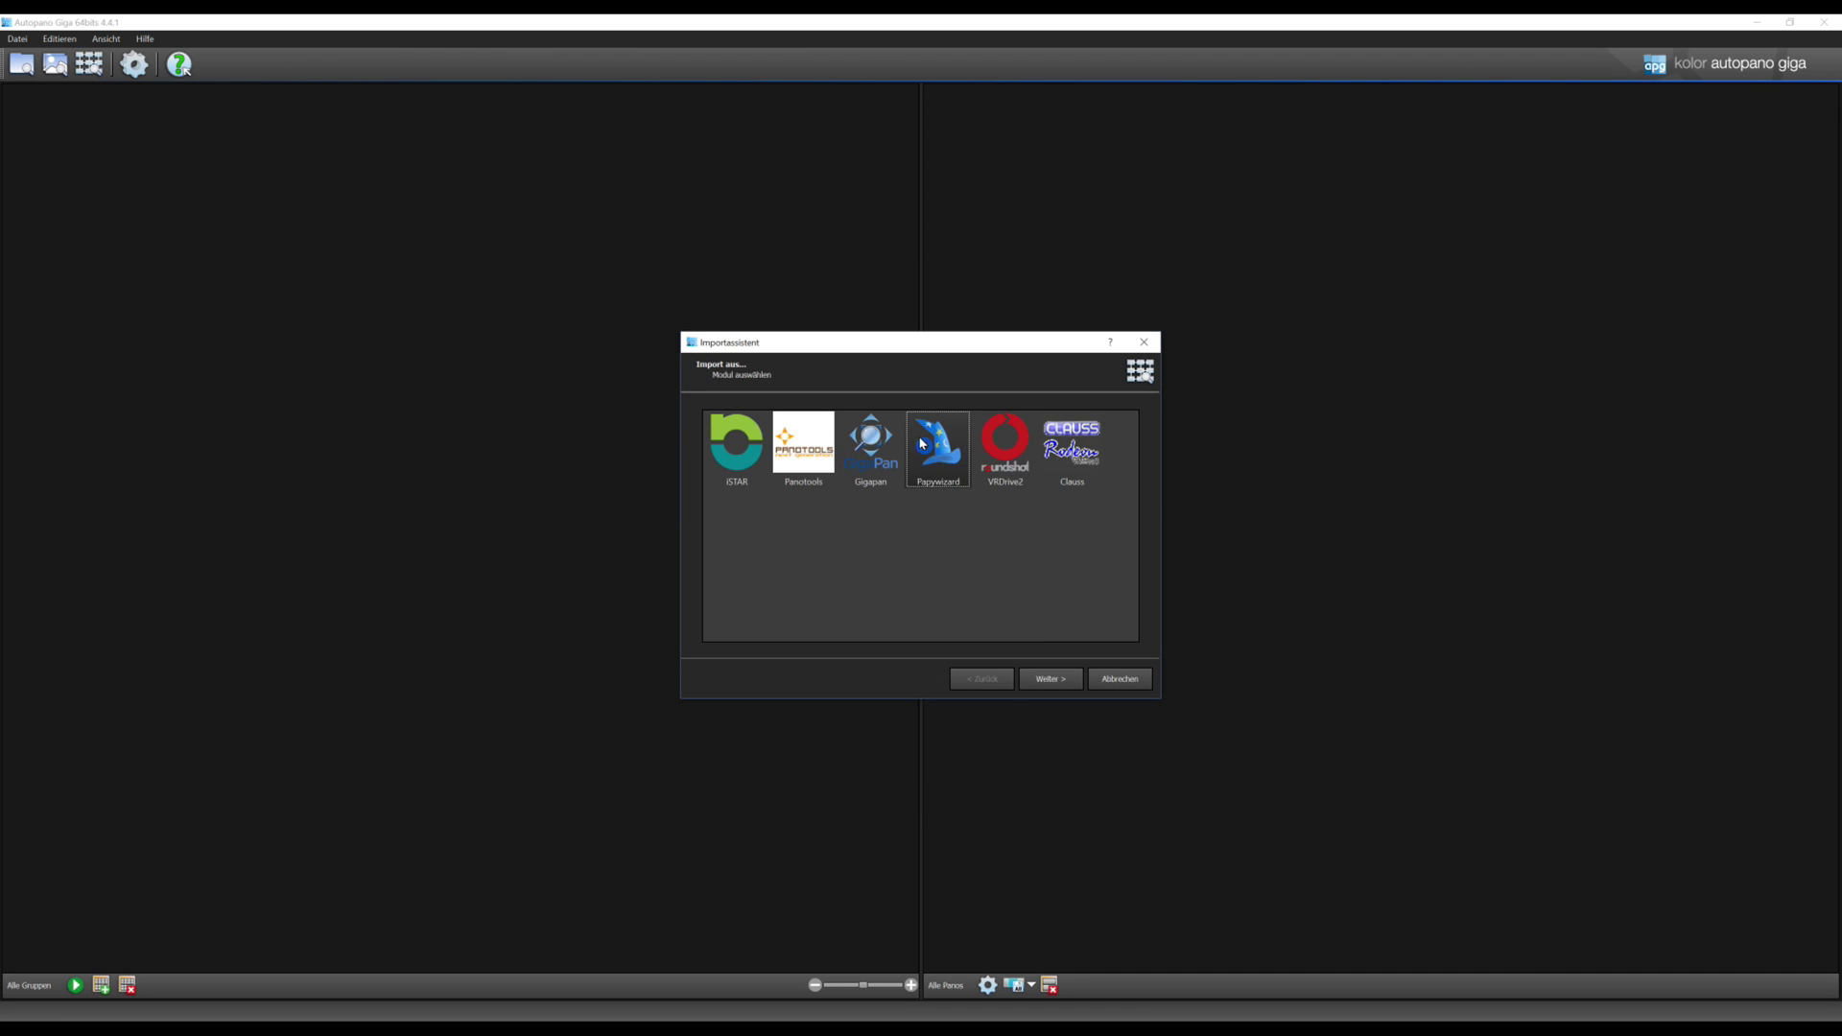
click(1047, 680)
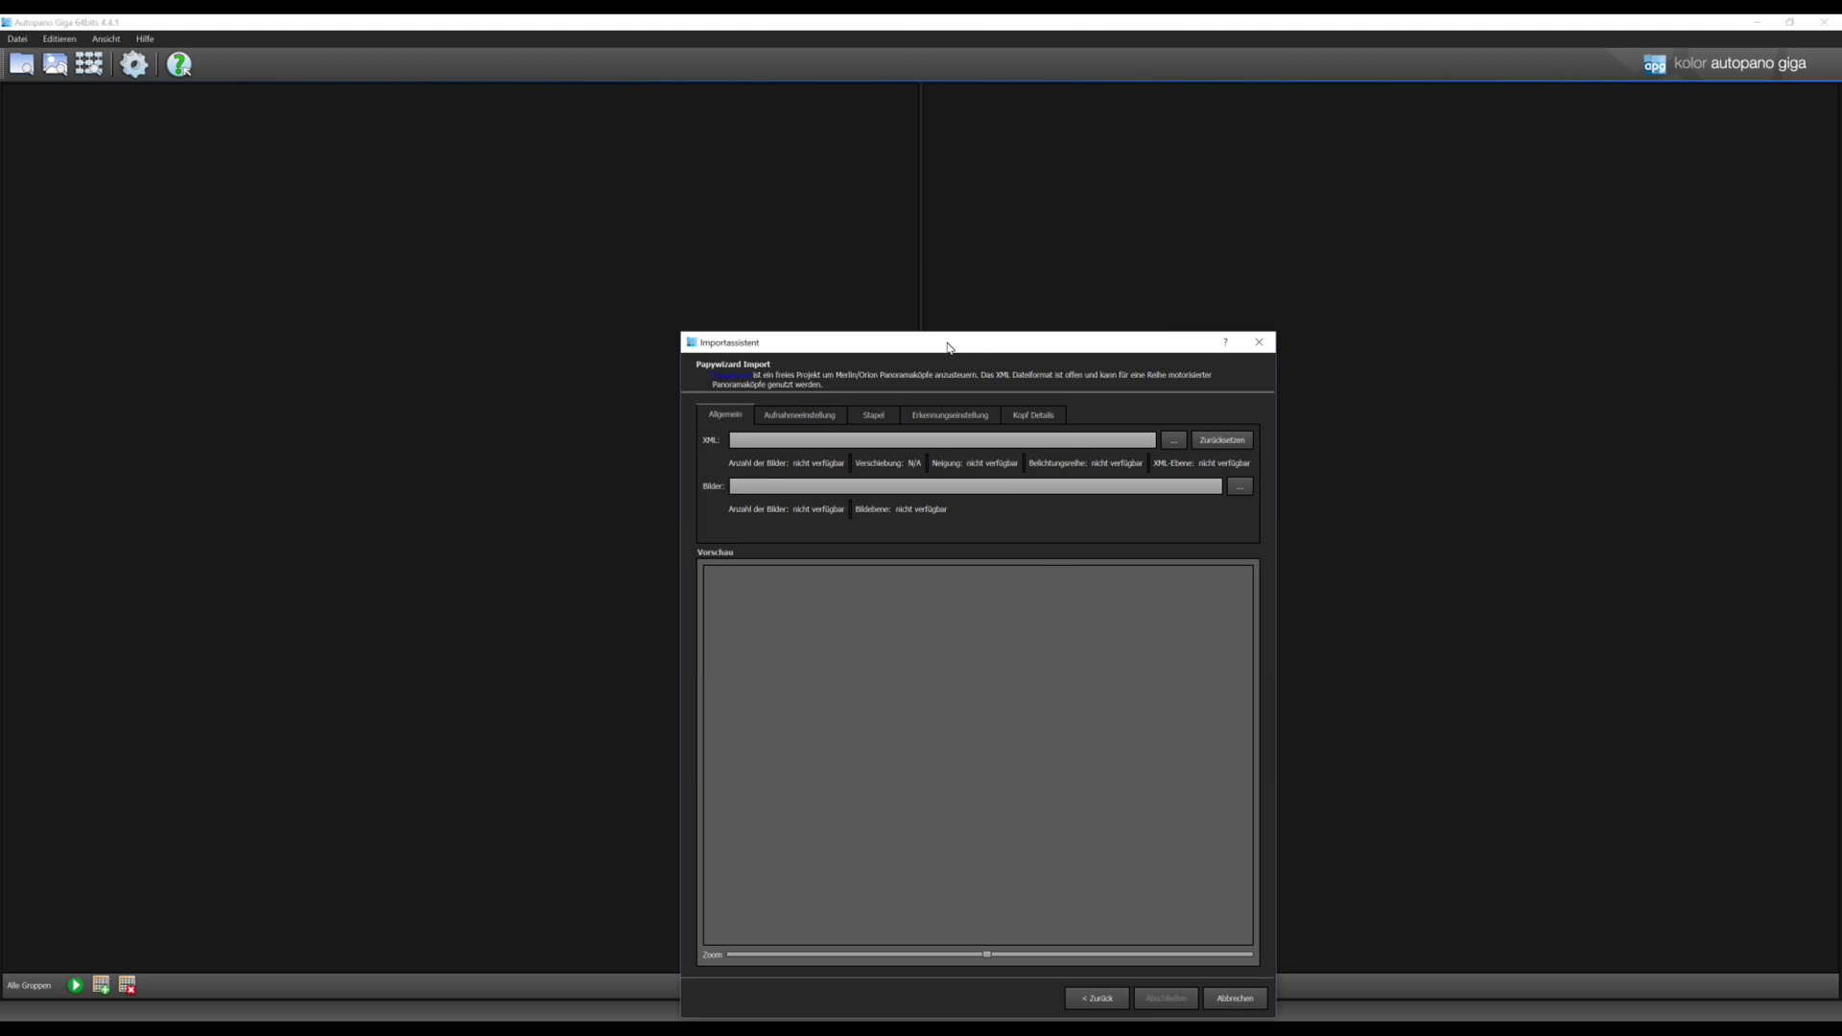
drag(947, 341, 870, 242)
click(1096, 351)
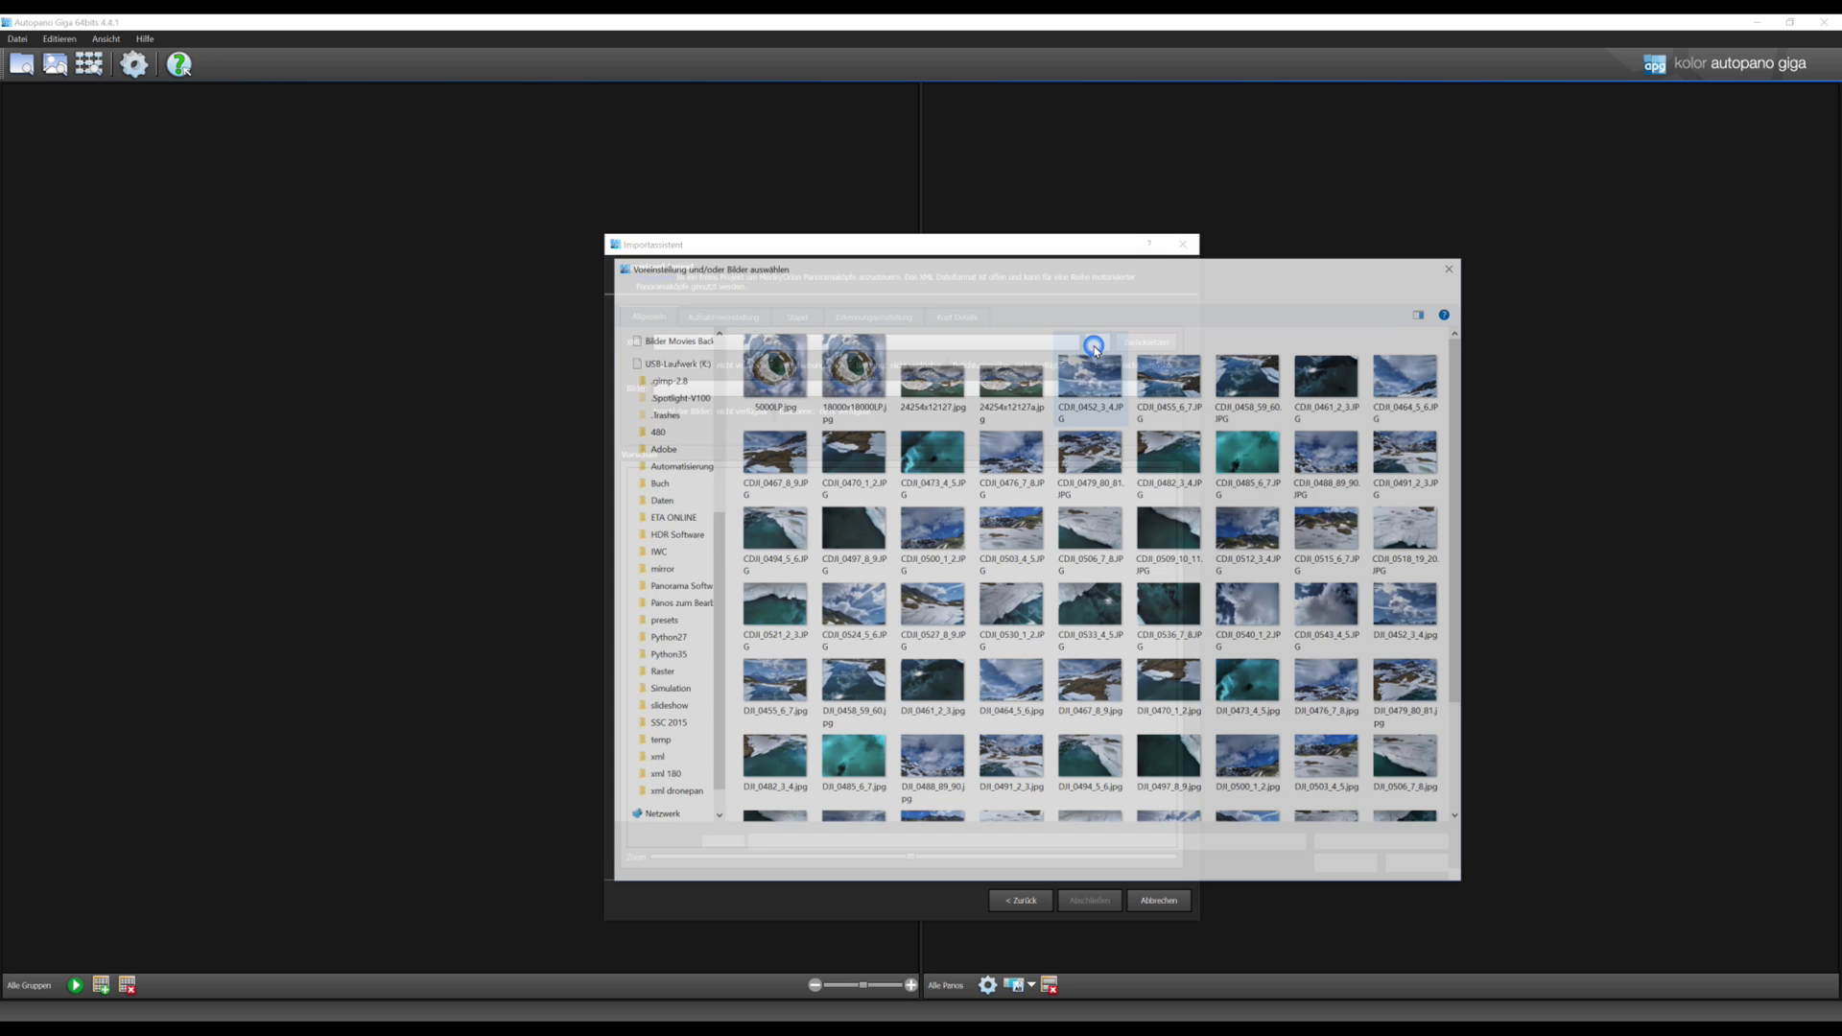
scroll(1084, 411, down, 1)
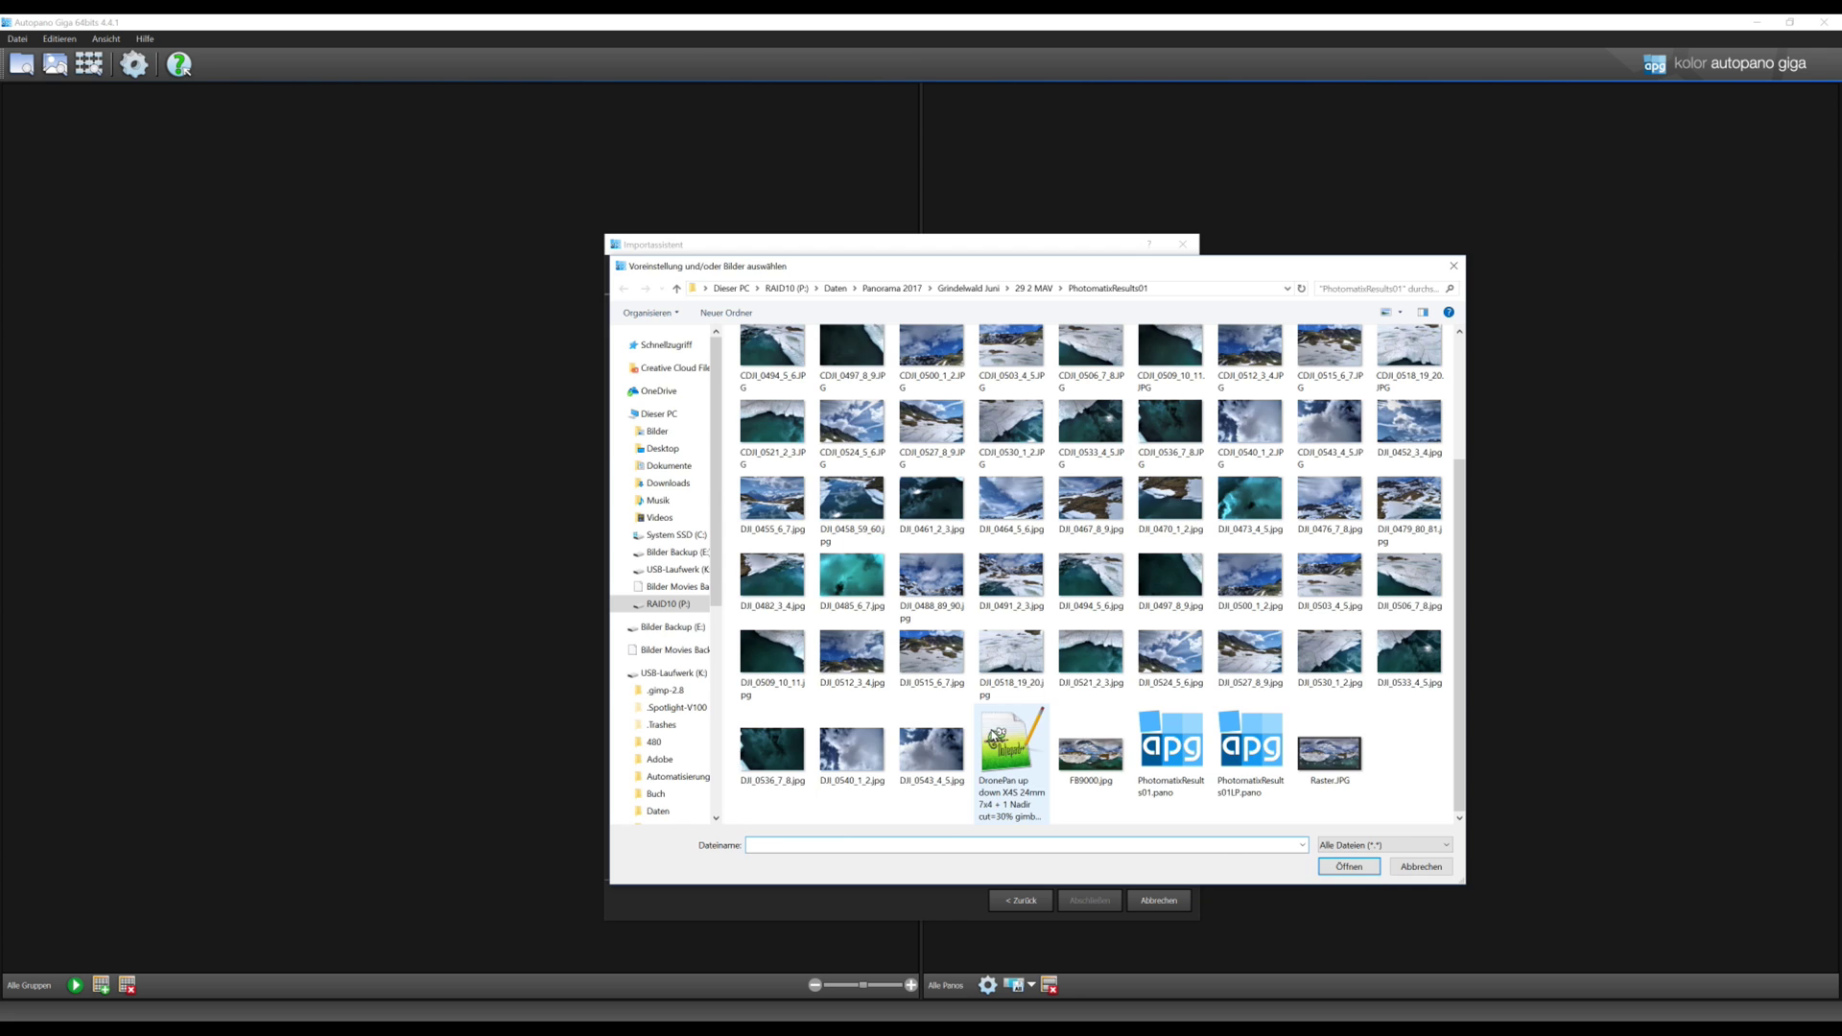
double_click(1011, 744)
Load the 31 images CDJI_0452 through CDJI_0543 into the import.
click(1163, 387)
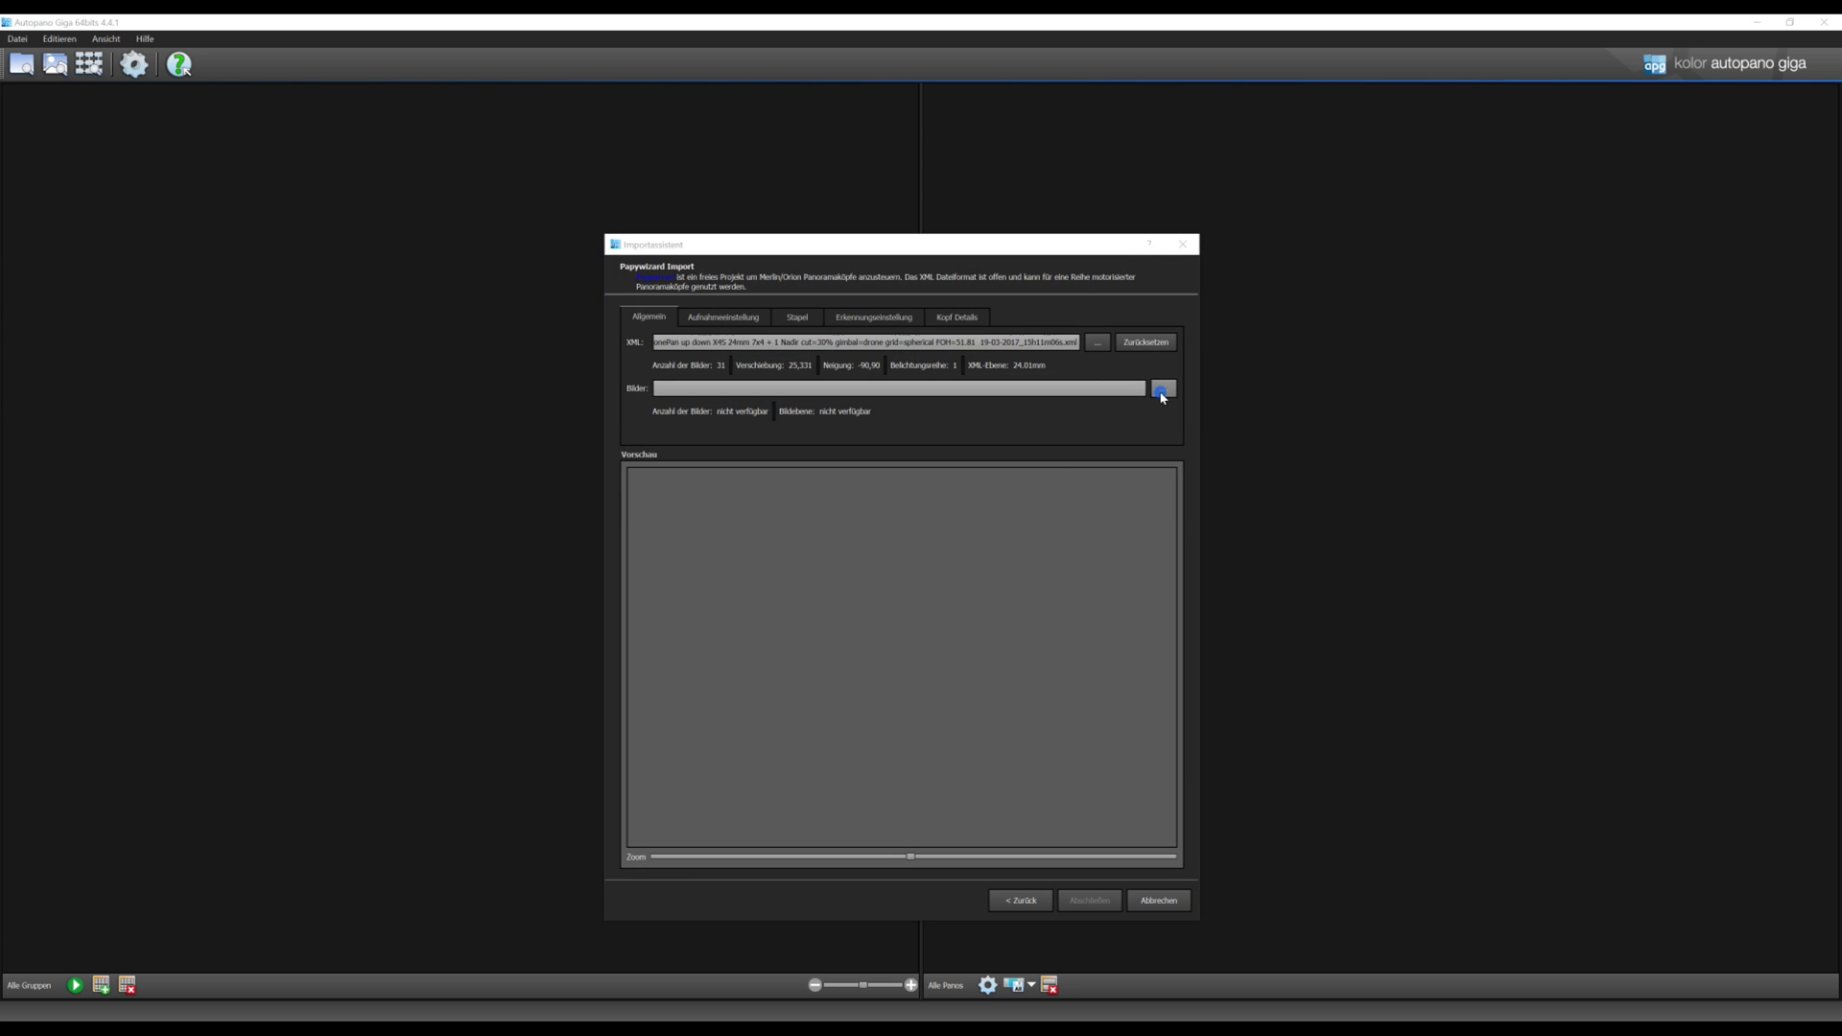
click(1091, 374)
shift+click(1329, 606)
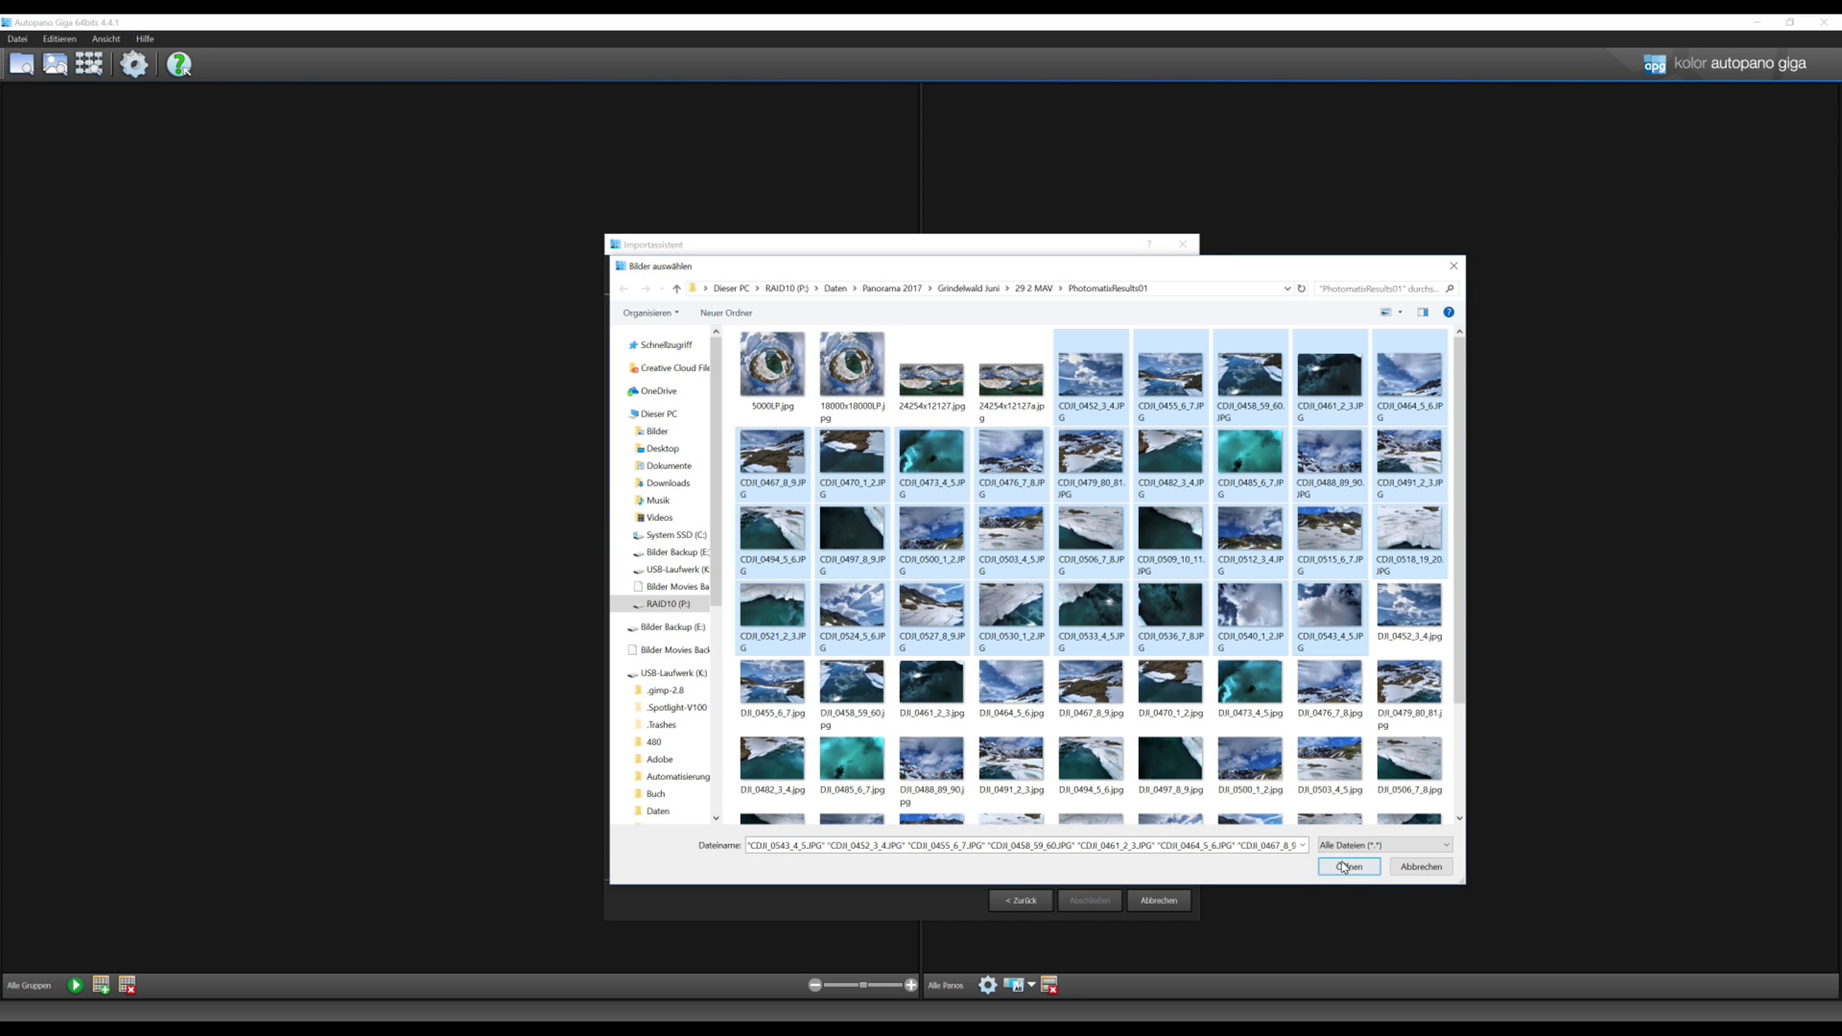
click(1346, 867)
drag(964, 246, 853, 129)
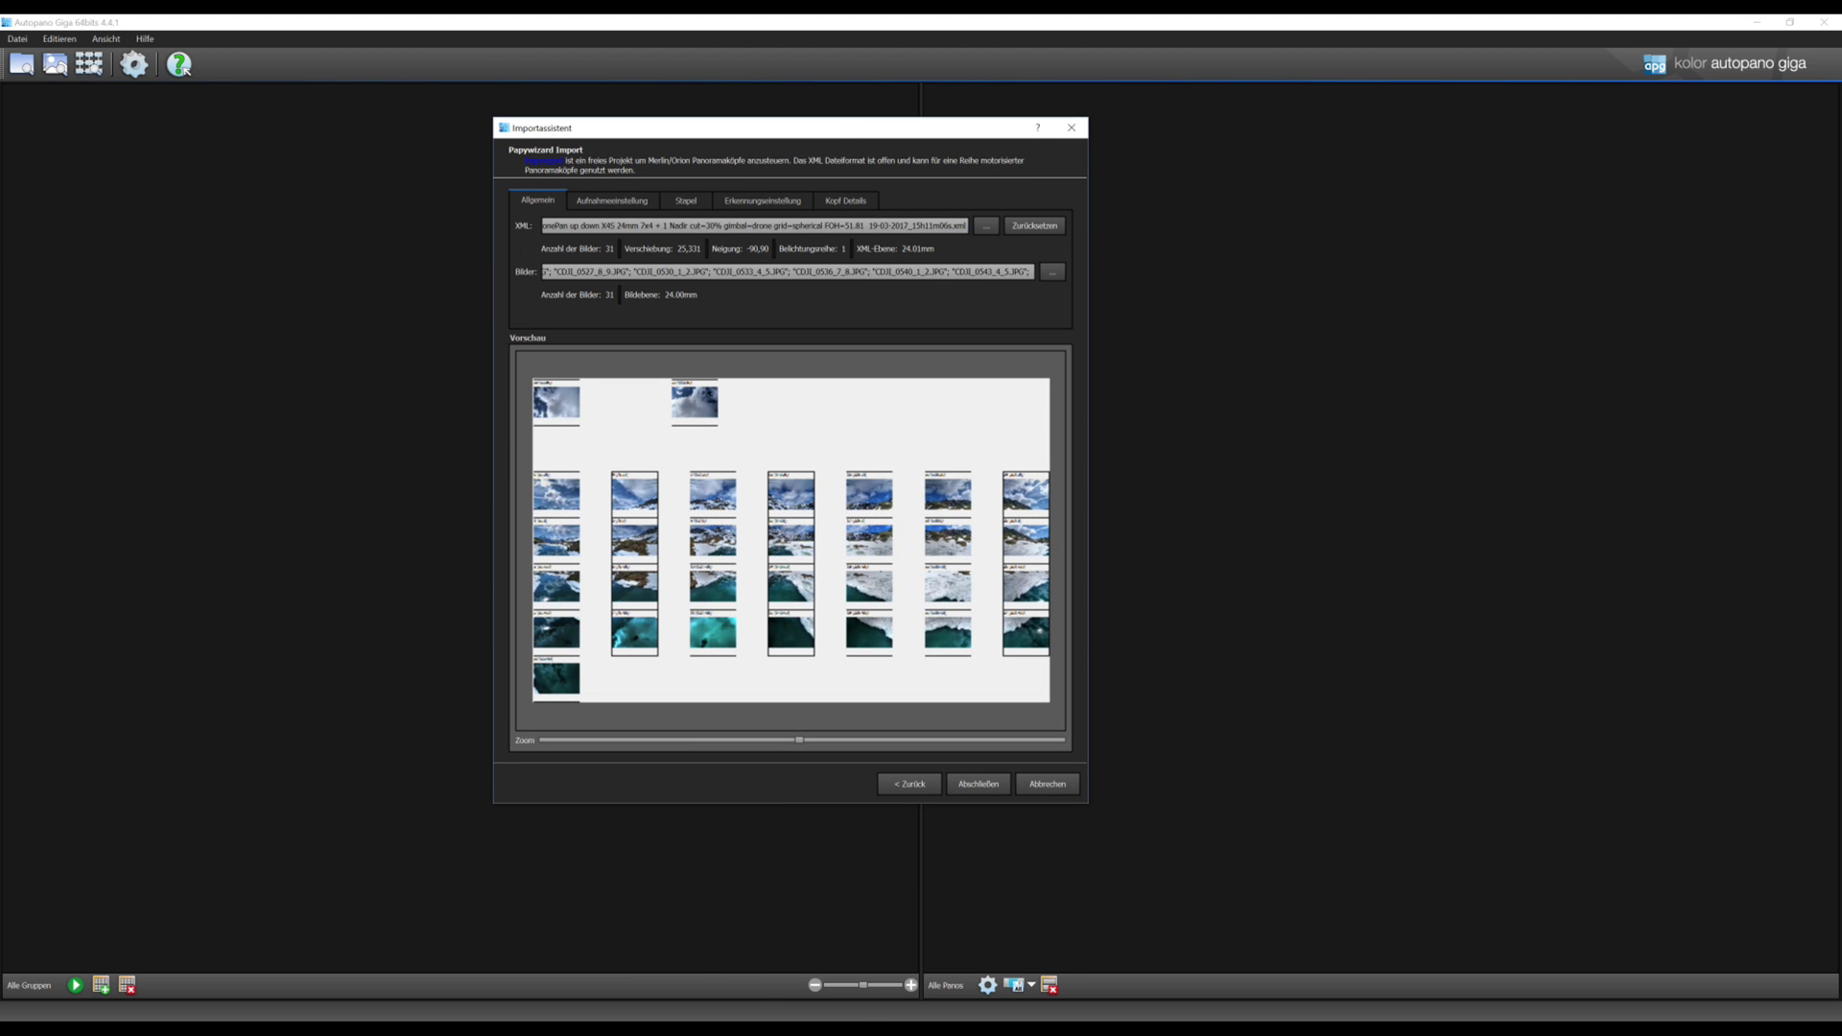
Generate a MAVIC DronePan XML with 20% overlap as a 7 by 4 grid.
mouse_move(735, 1026)
click(735, 960)
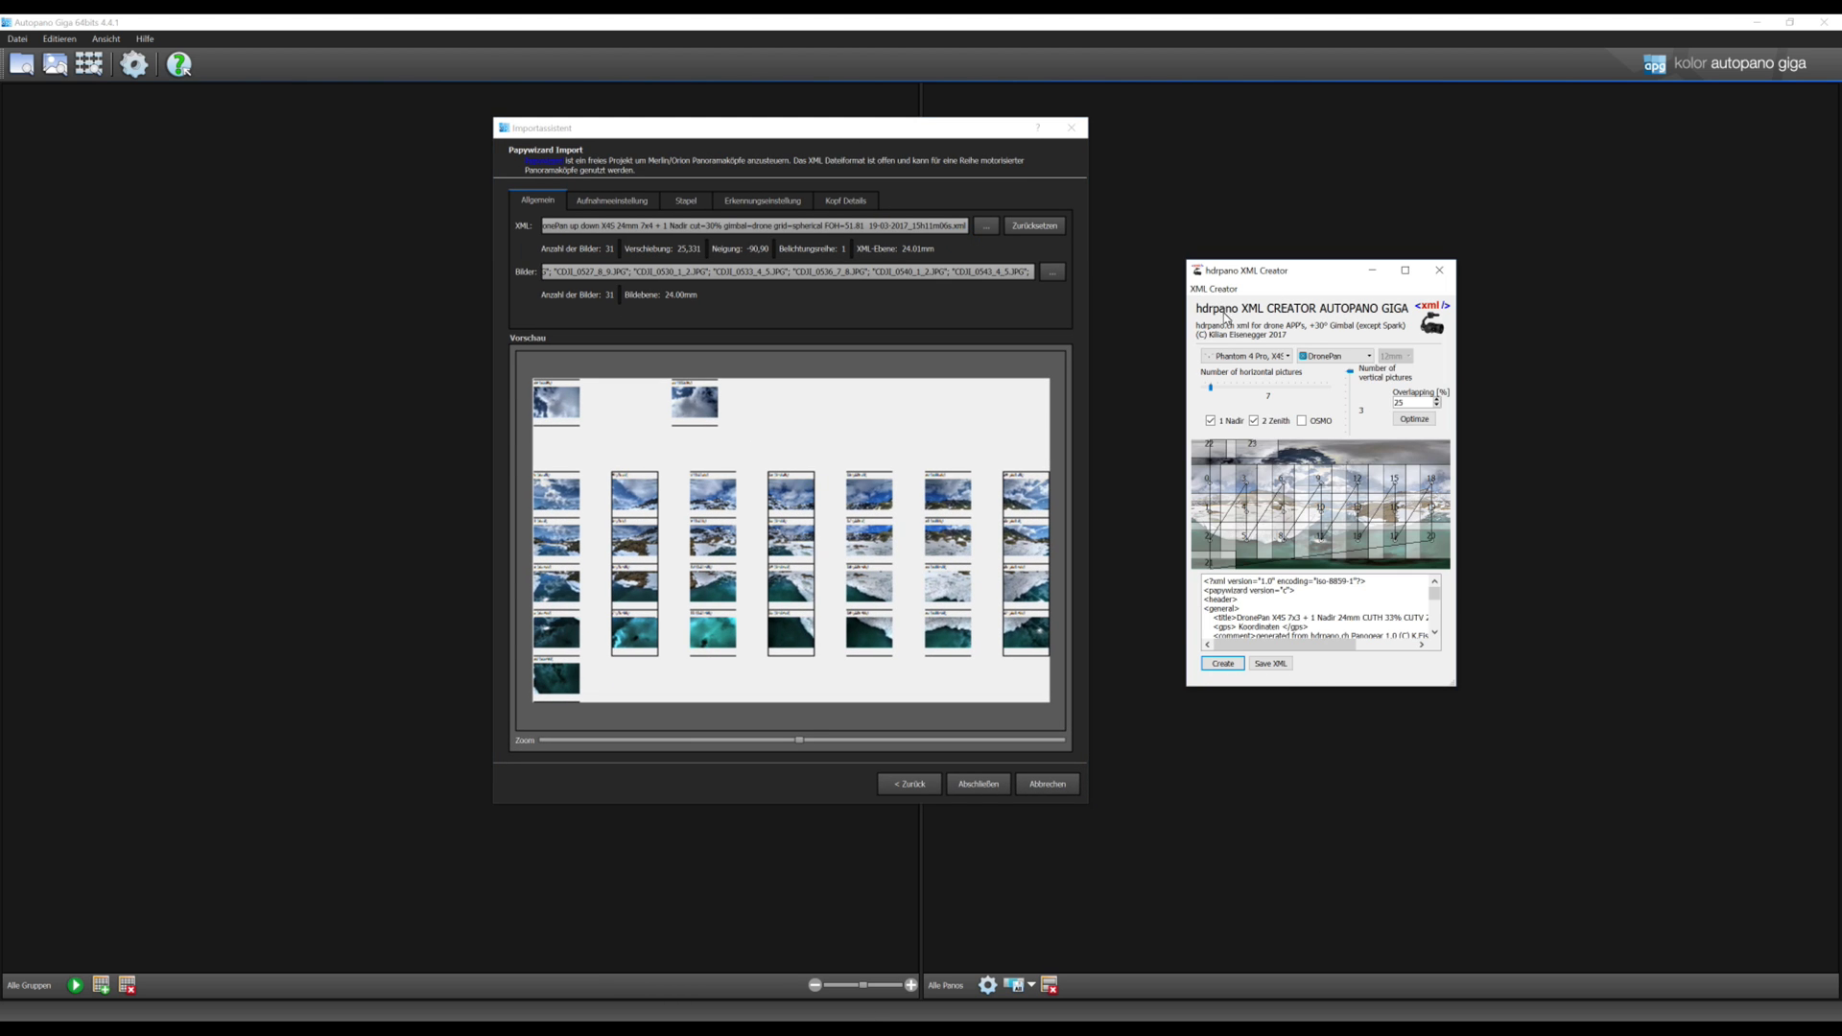
click(1230, 356)
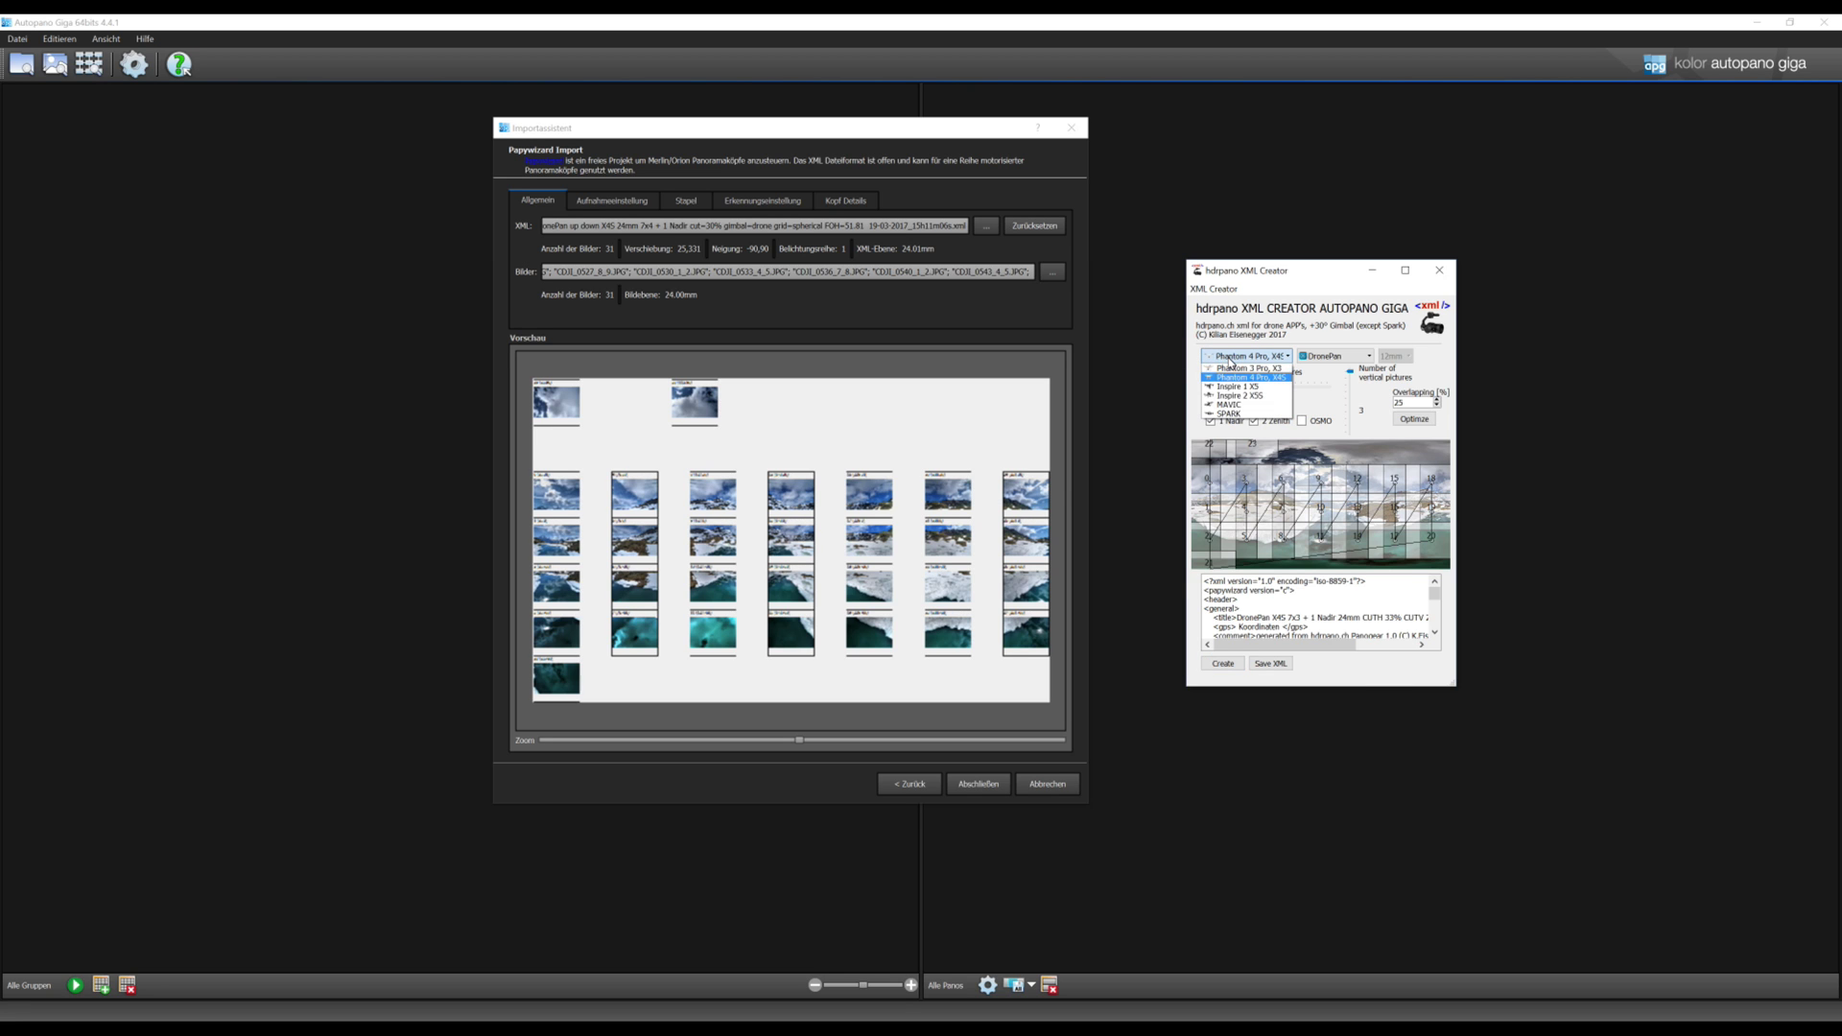
click(1230, 405)
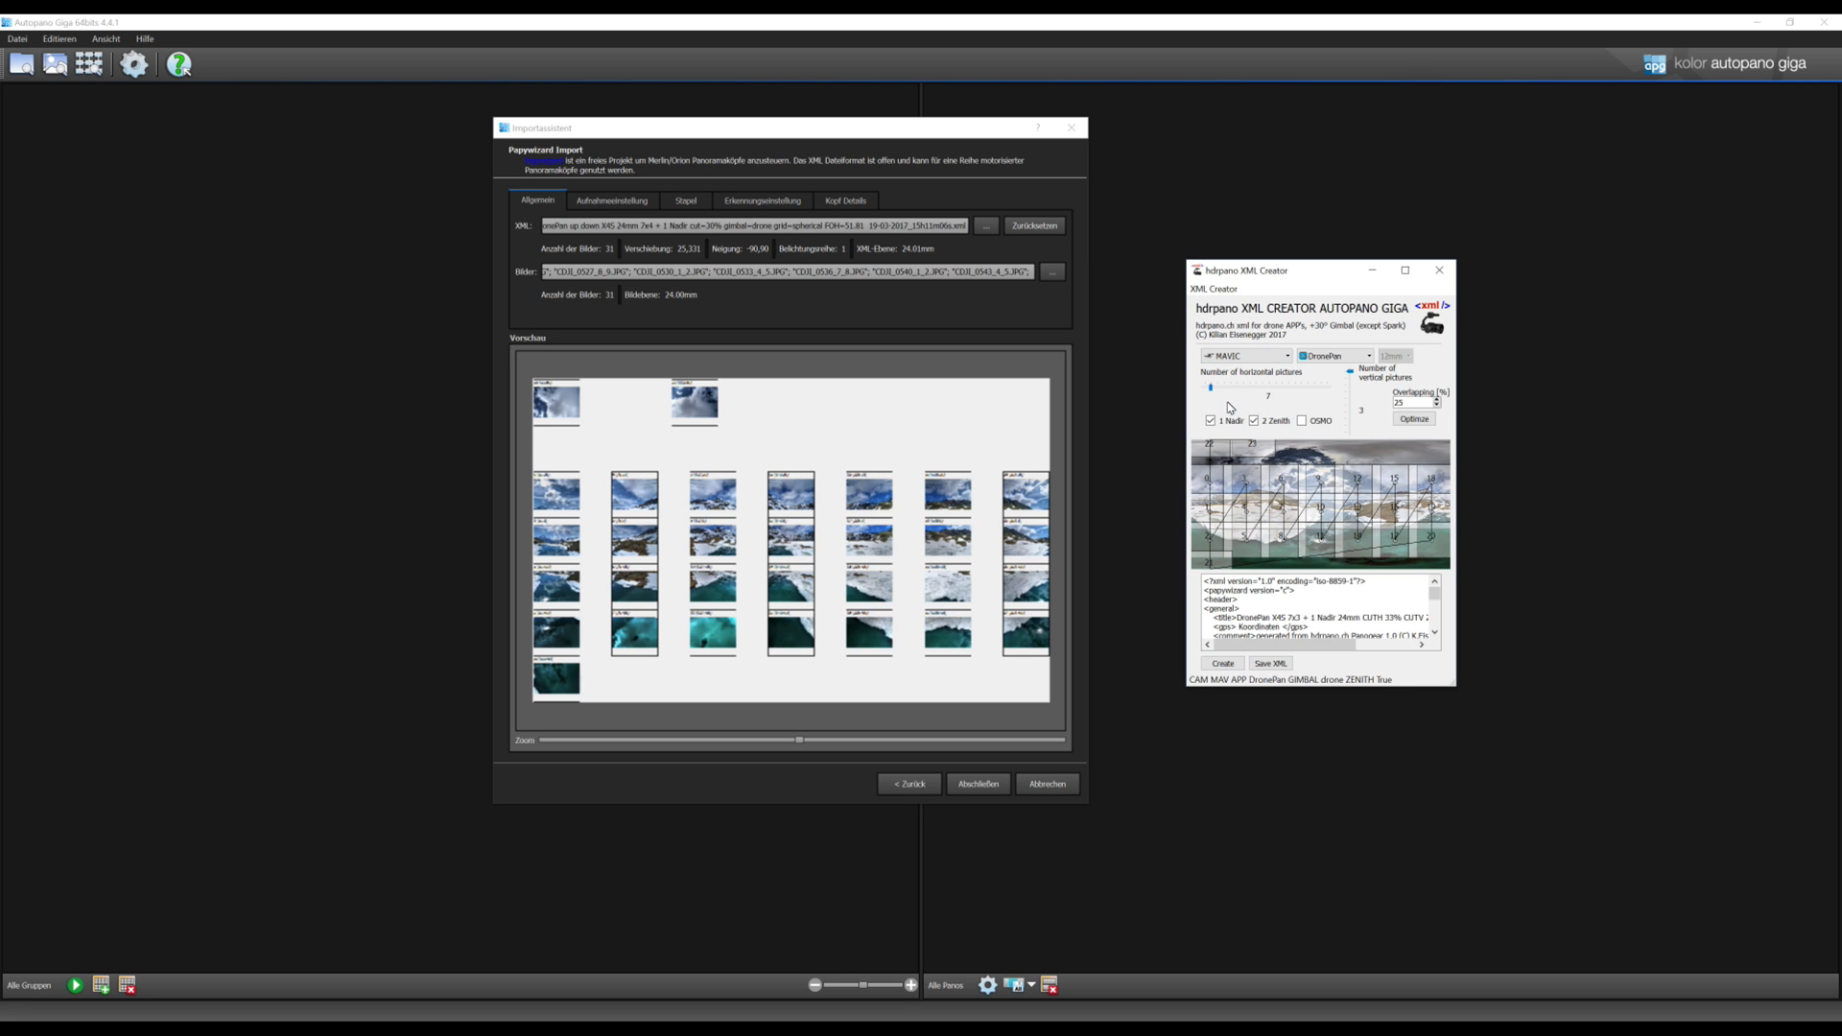
click(1414, 419)
key(Tab)
text(20)
click(1228, 666)
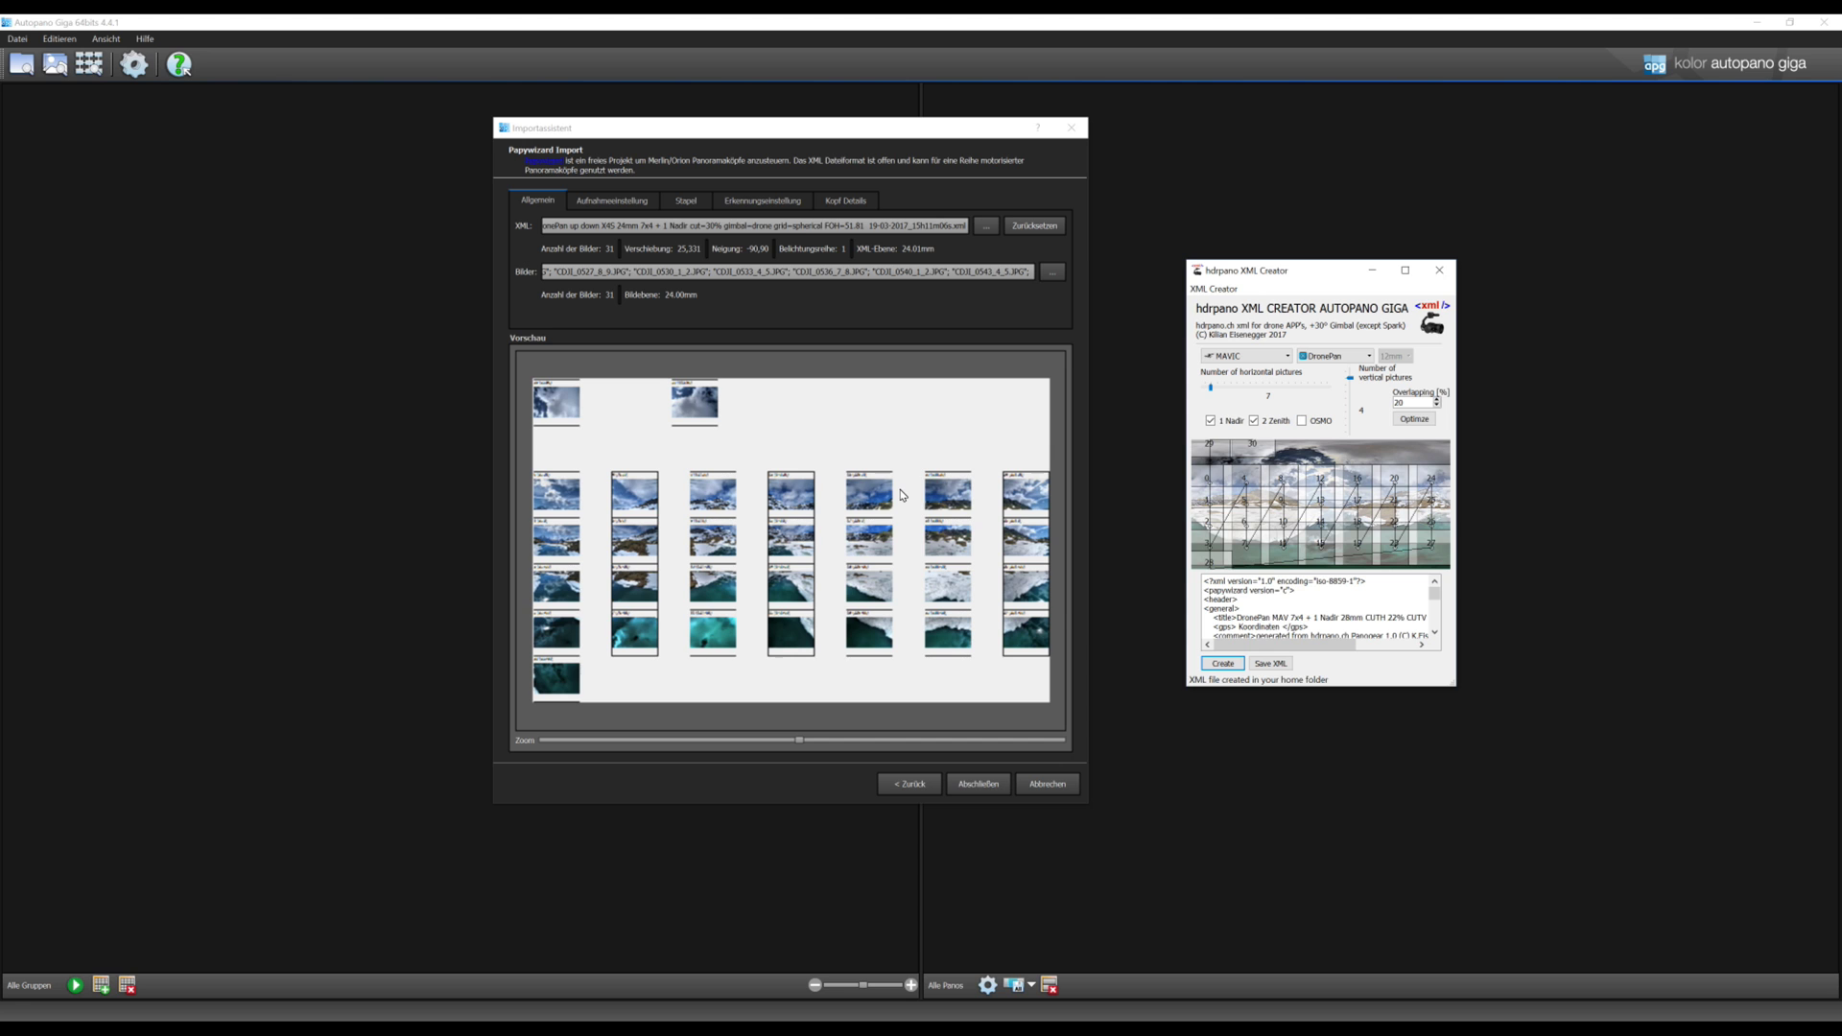
Save the MAVIC XML under its suggested name into Dokumente/17.06.2017.
click(1272, 664)
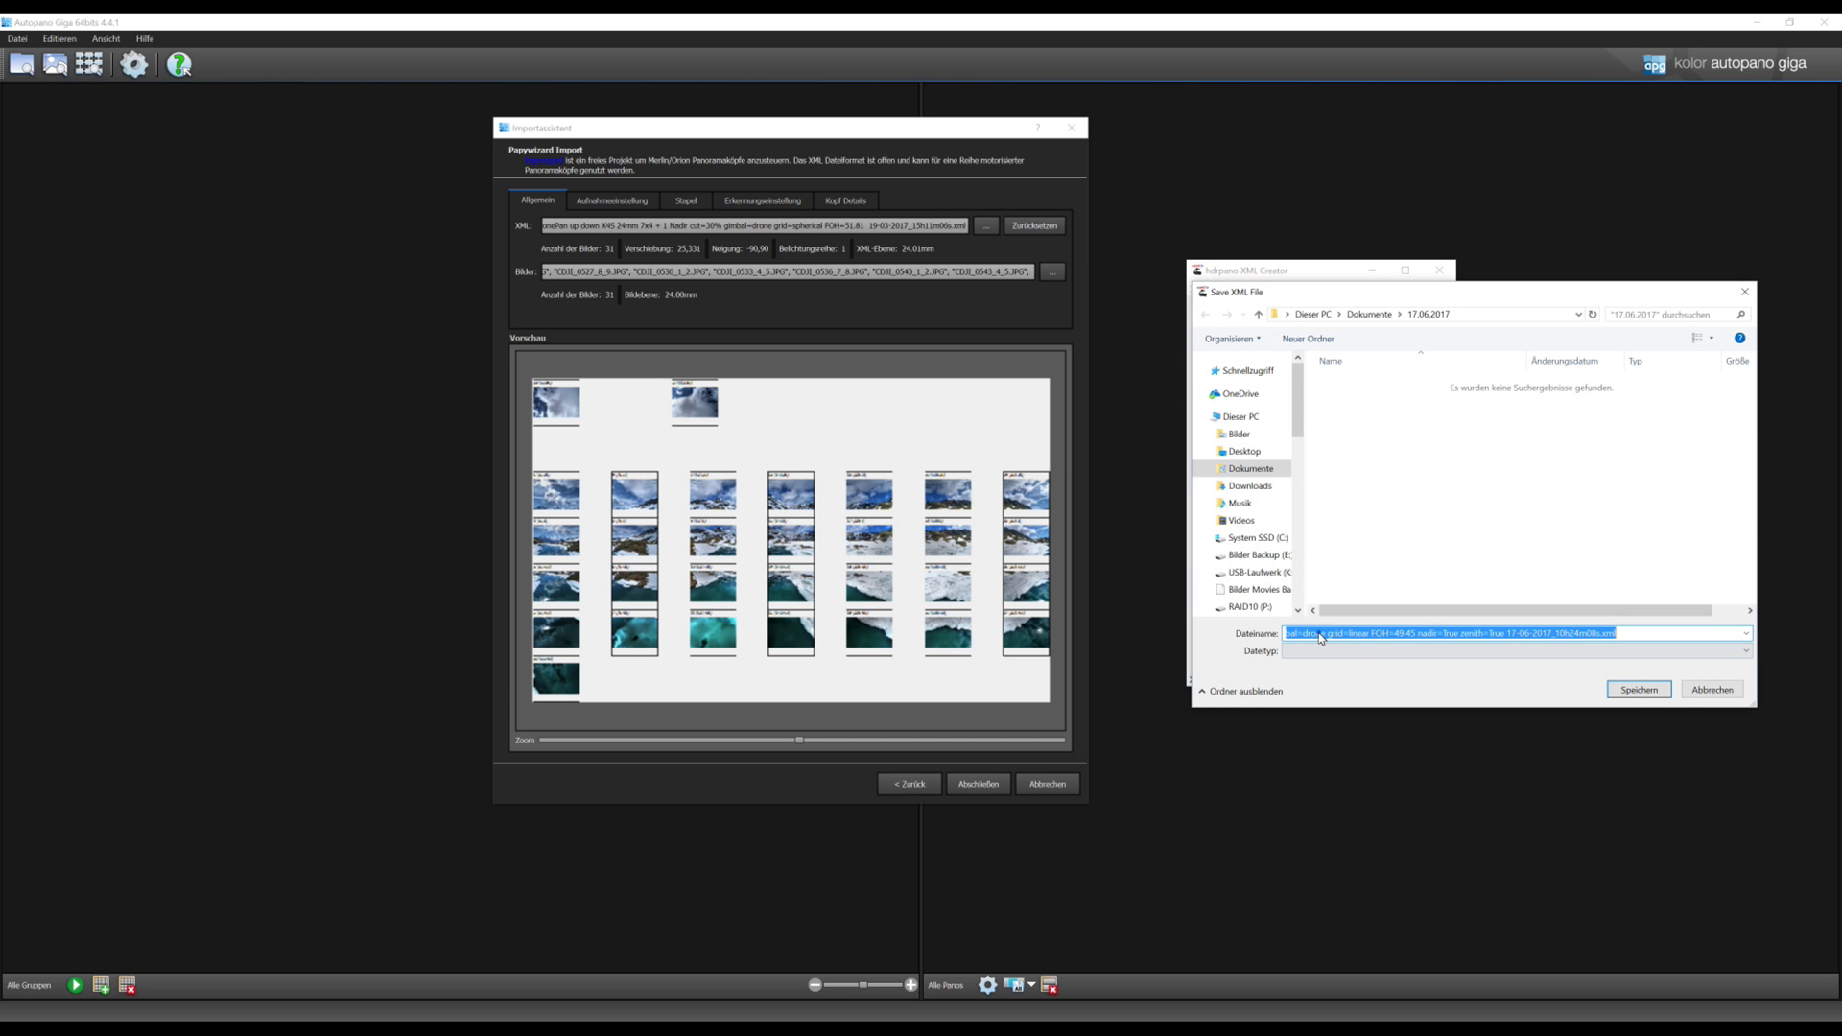
click(1322, 634)
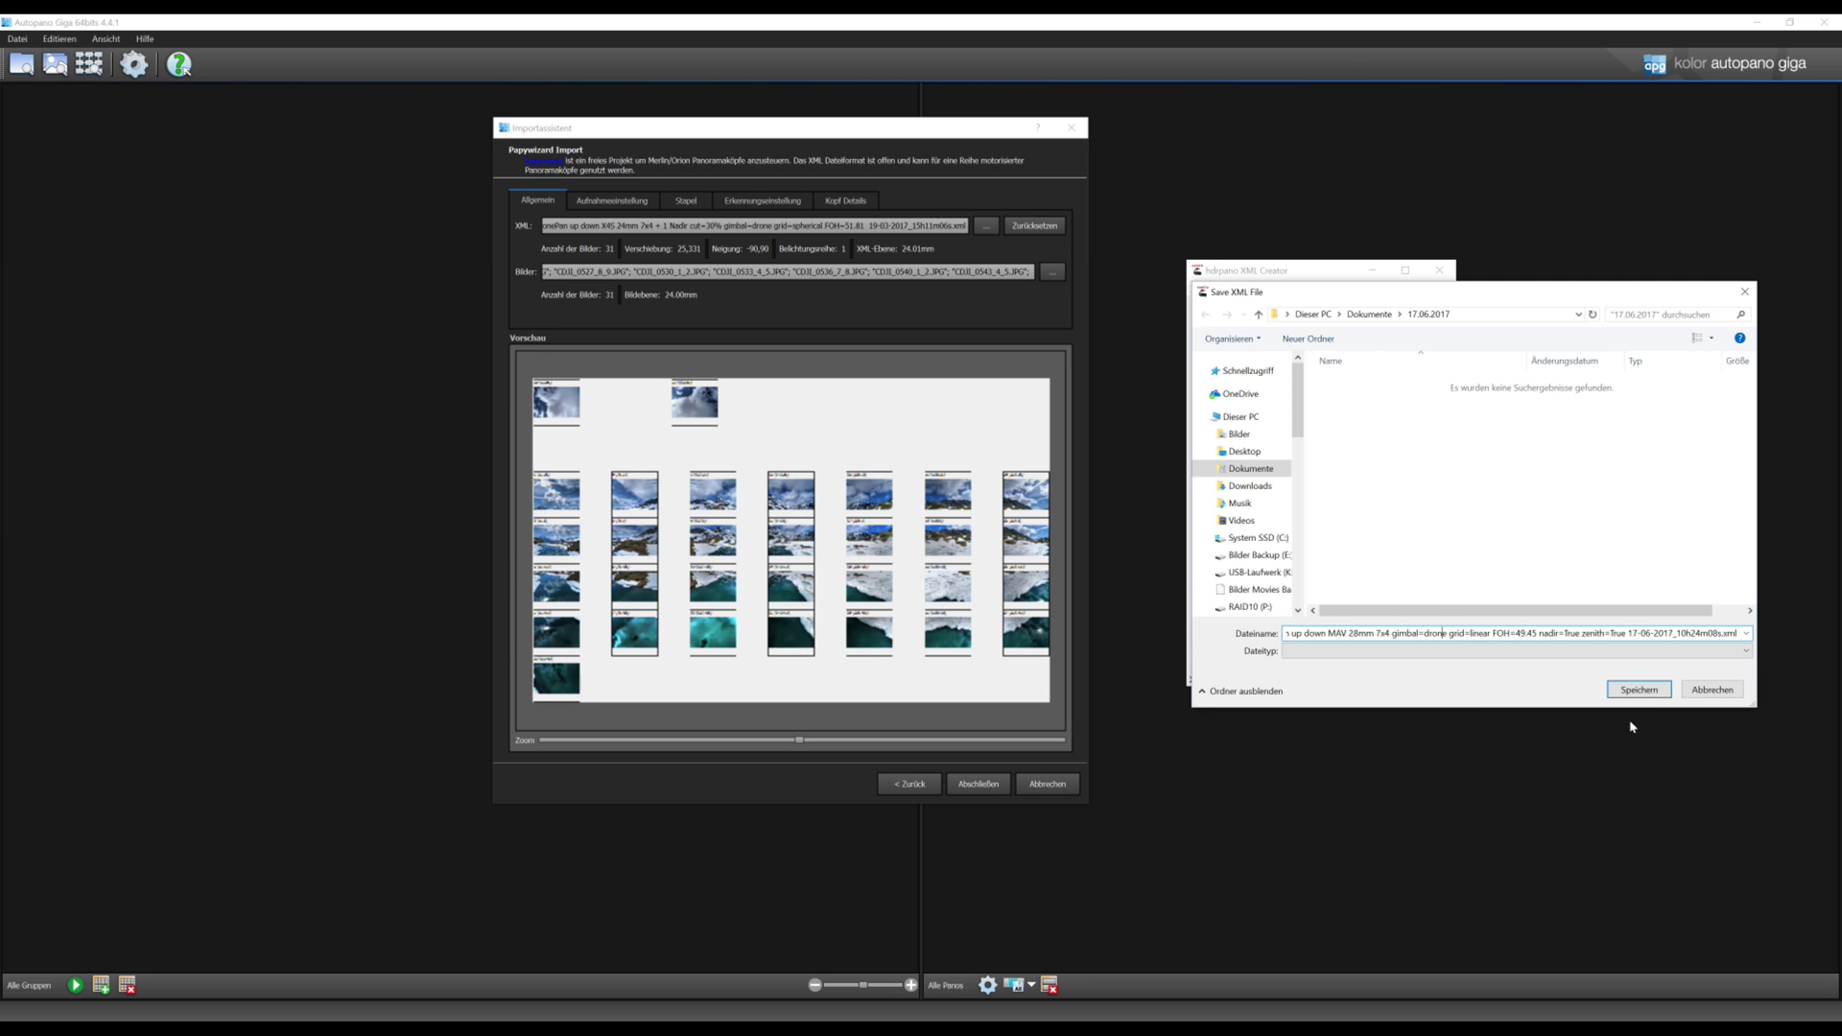
click(1638, 689)
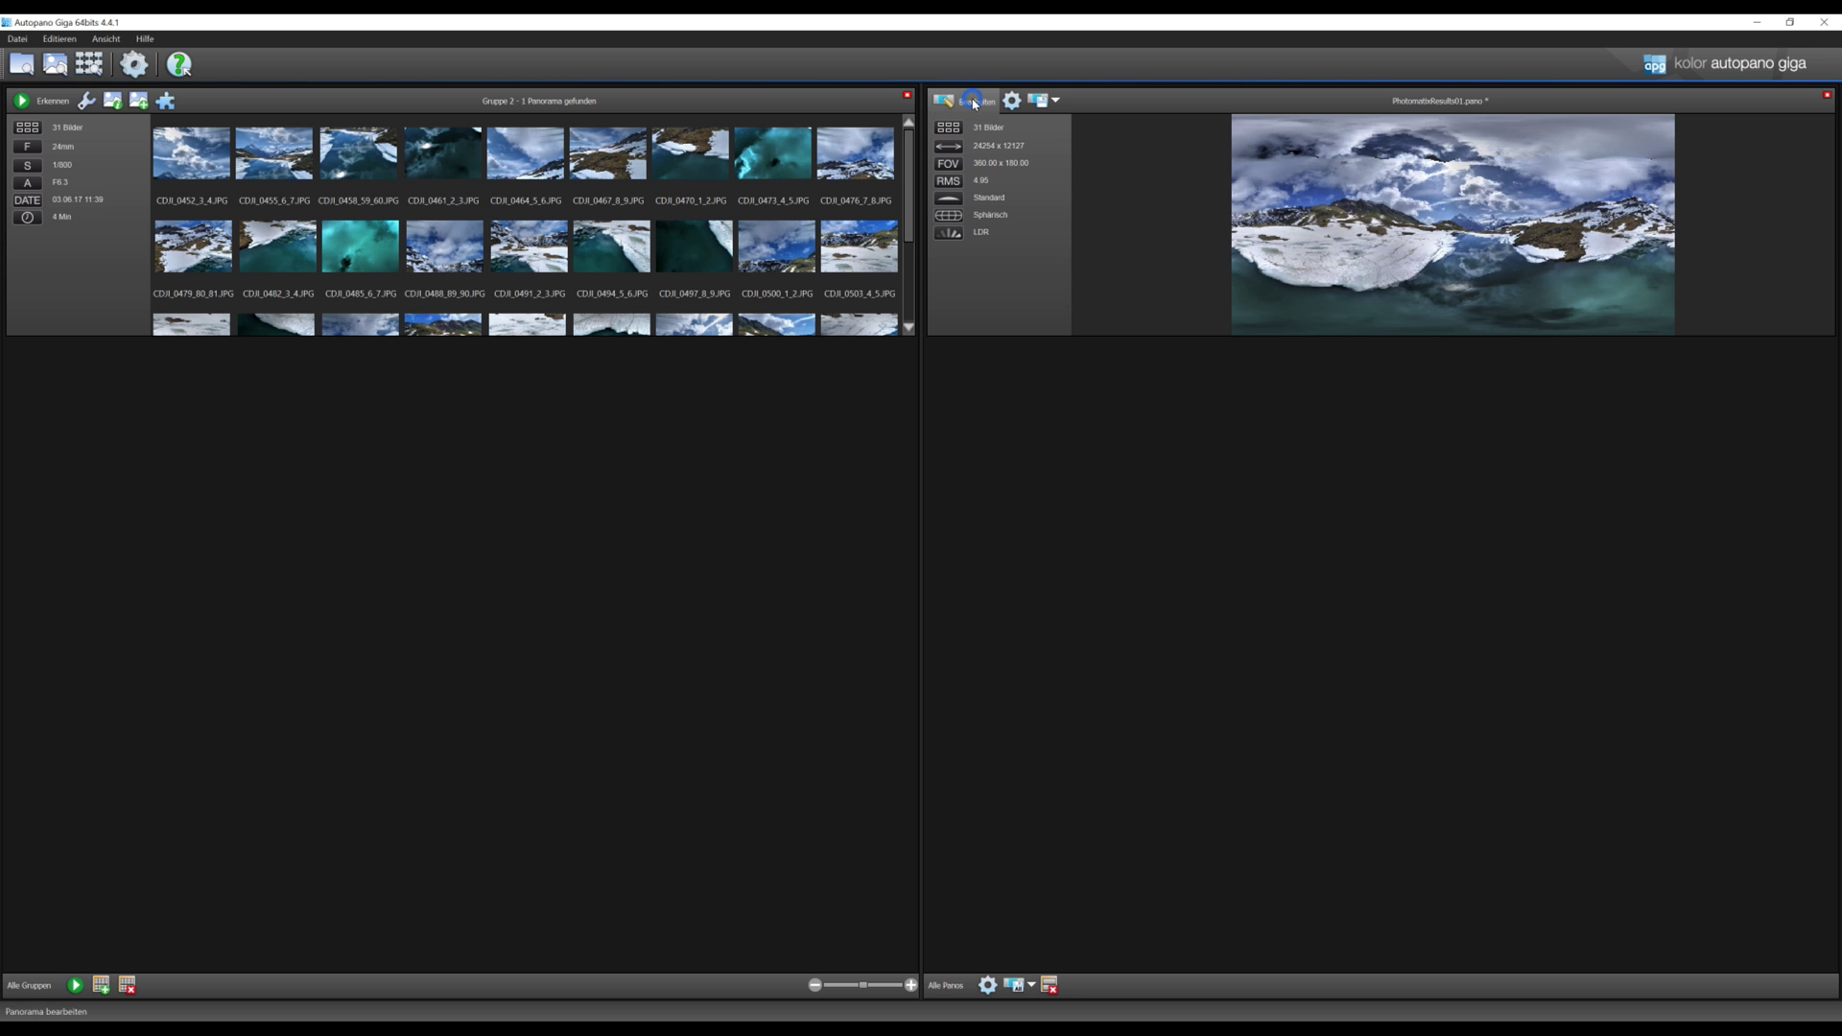
Open the panorama in the editor, show the numbered image positions, then start a new import.
click(971, 101)
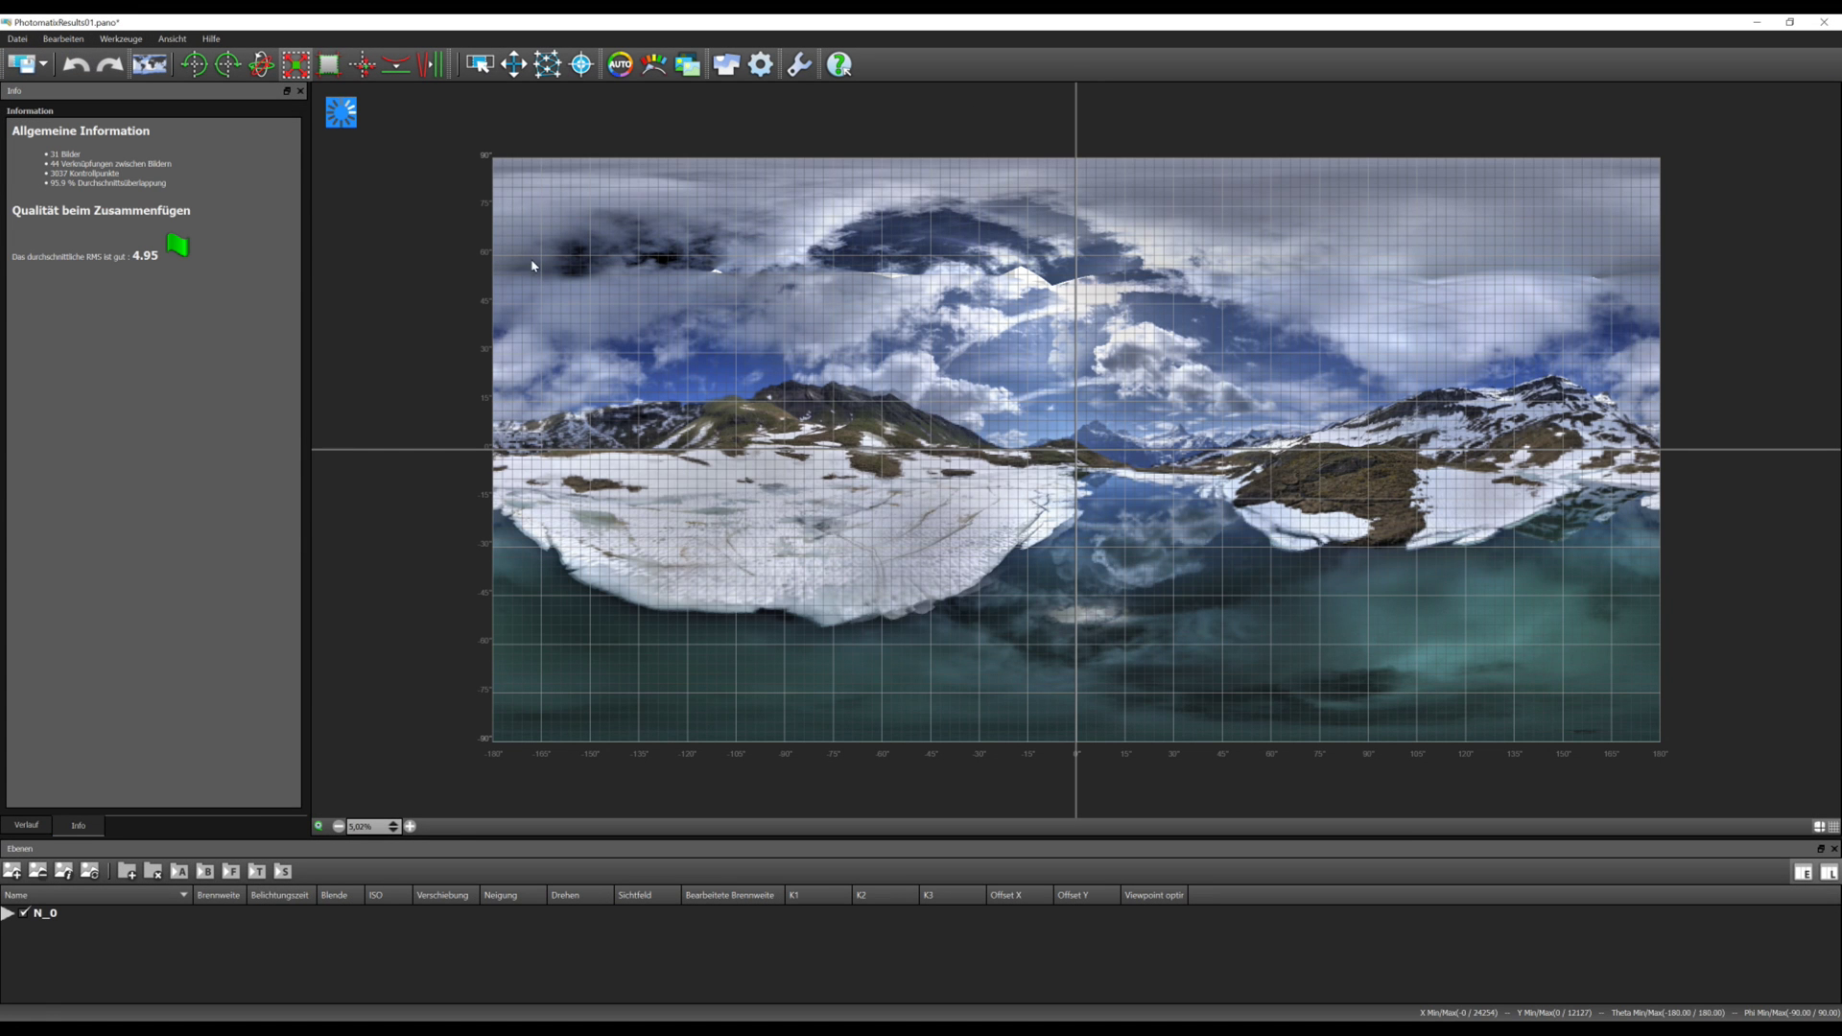
click(482, 64)
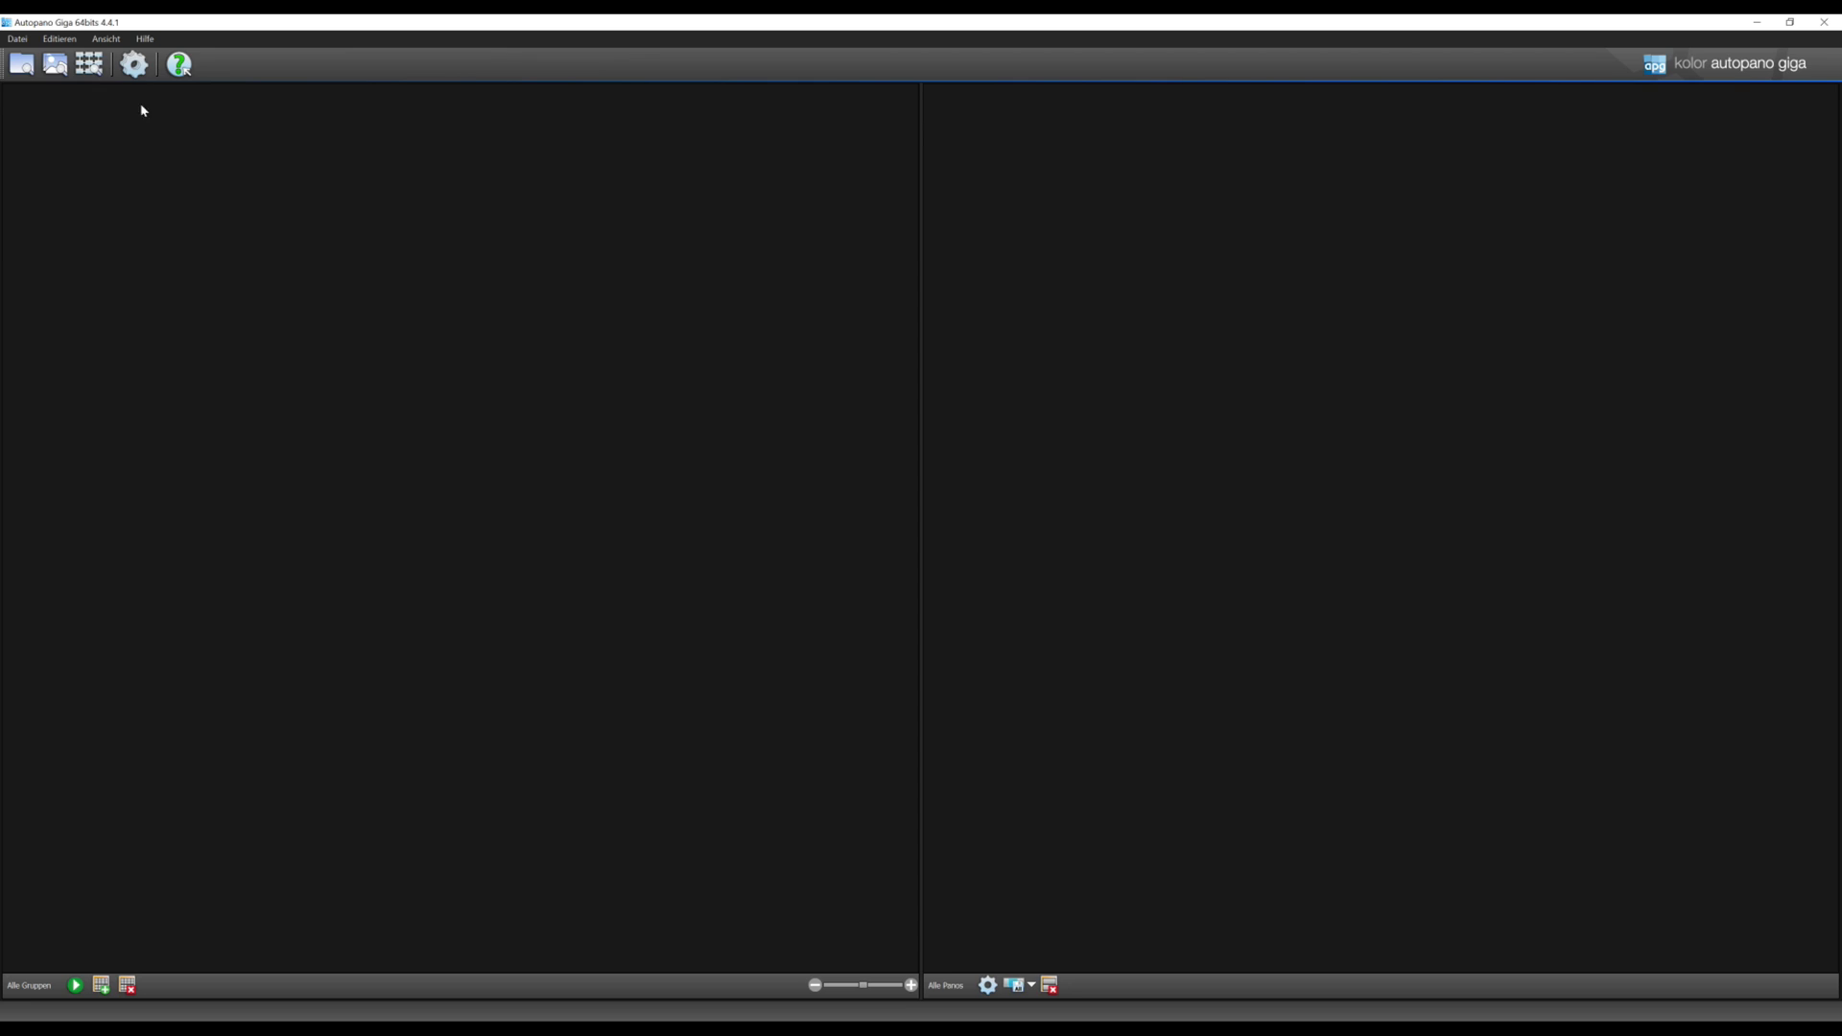
click(89, 64)
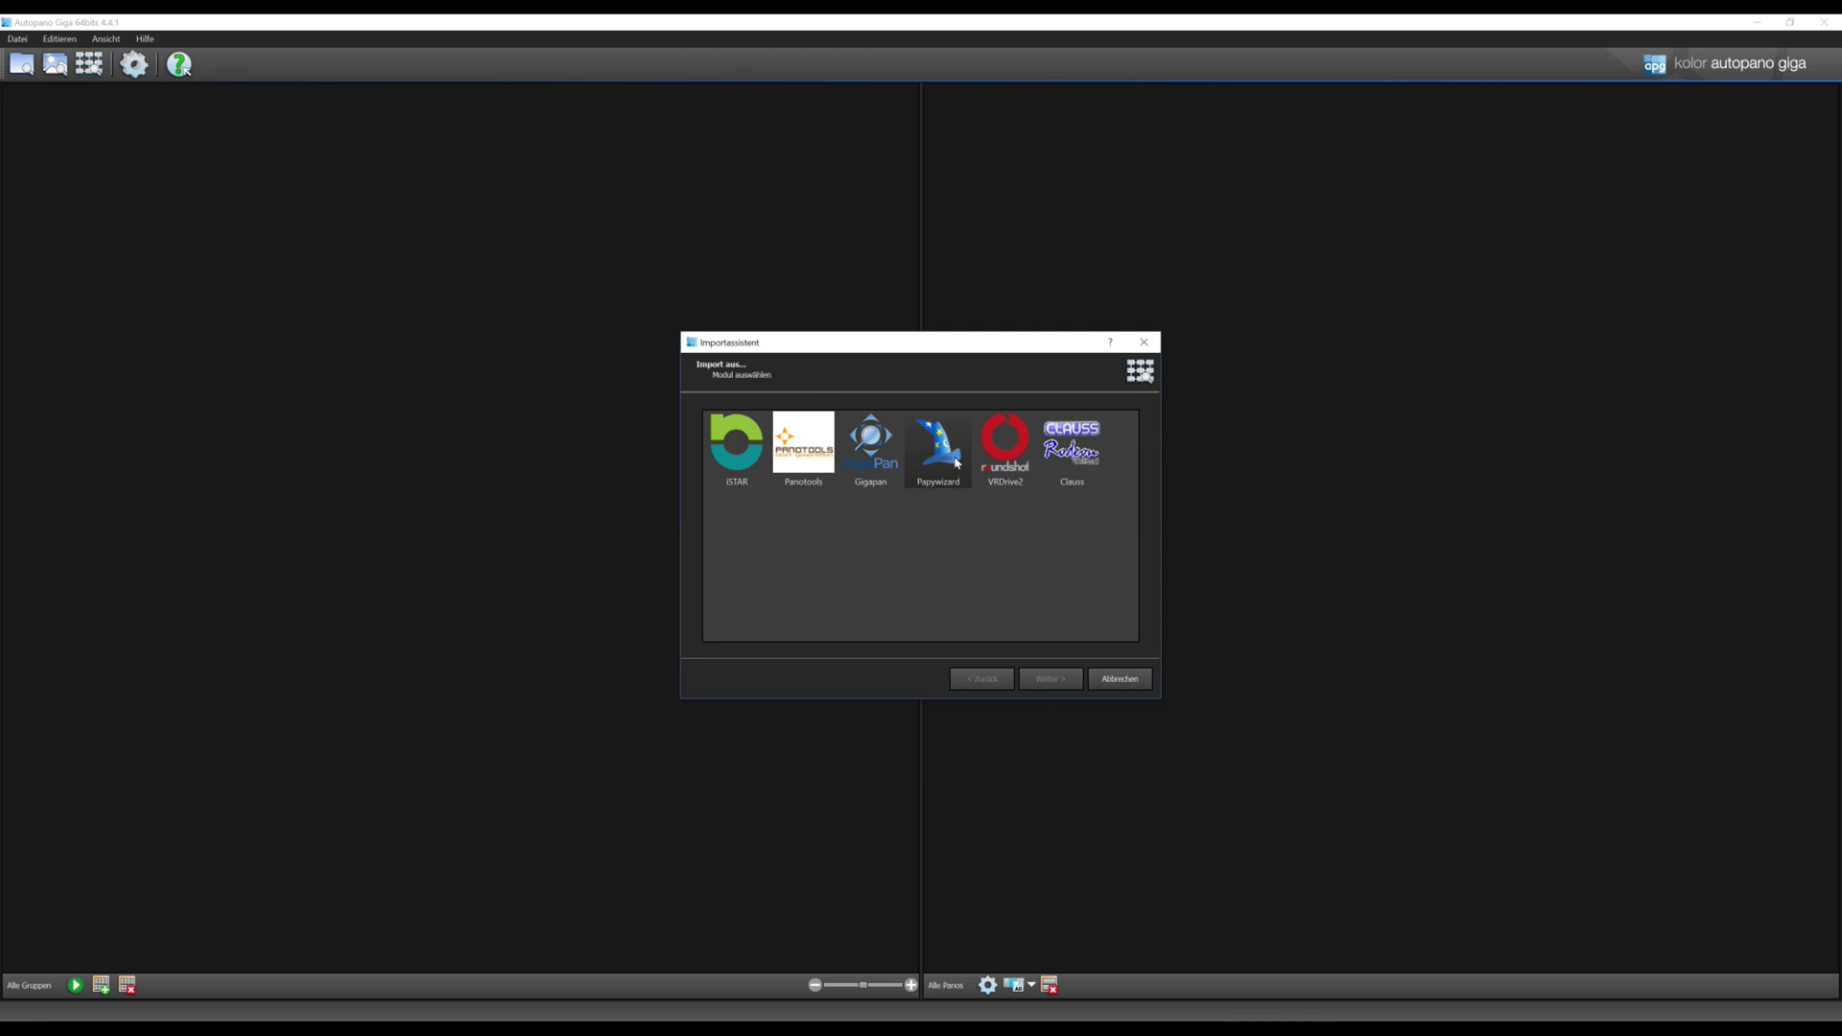
Start a Papywizard import and load the Litchi X5 30mm XML script.
click(957, 464)
click(1048, 678)
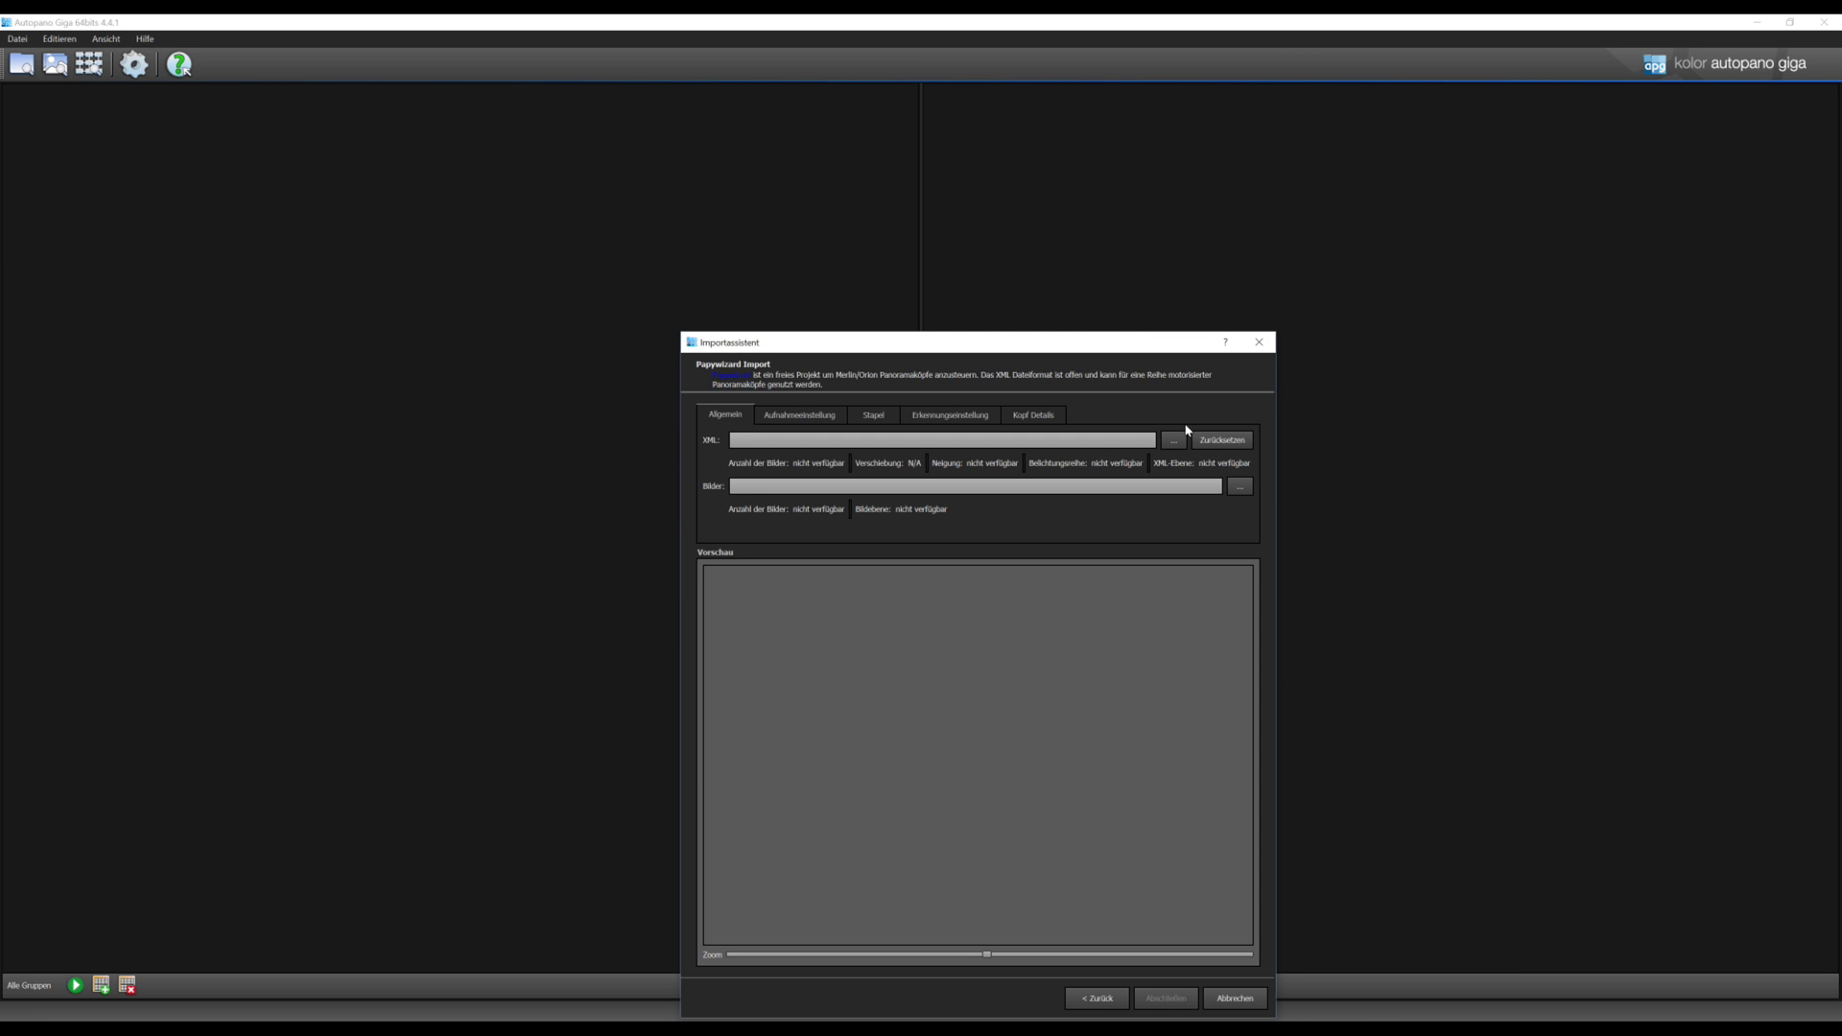
click(1174, 439)
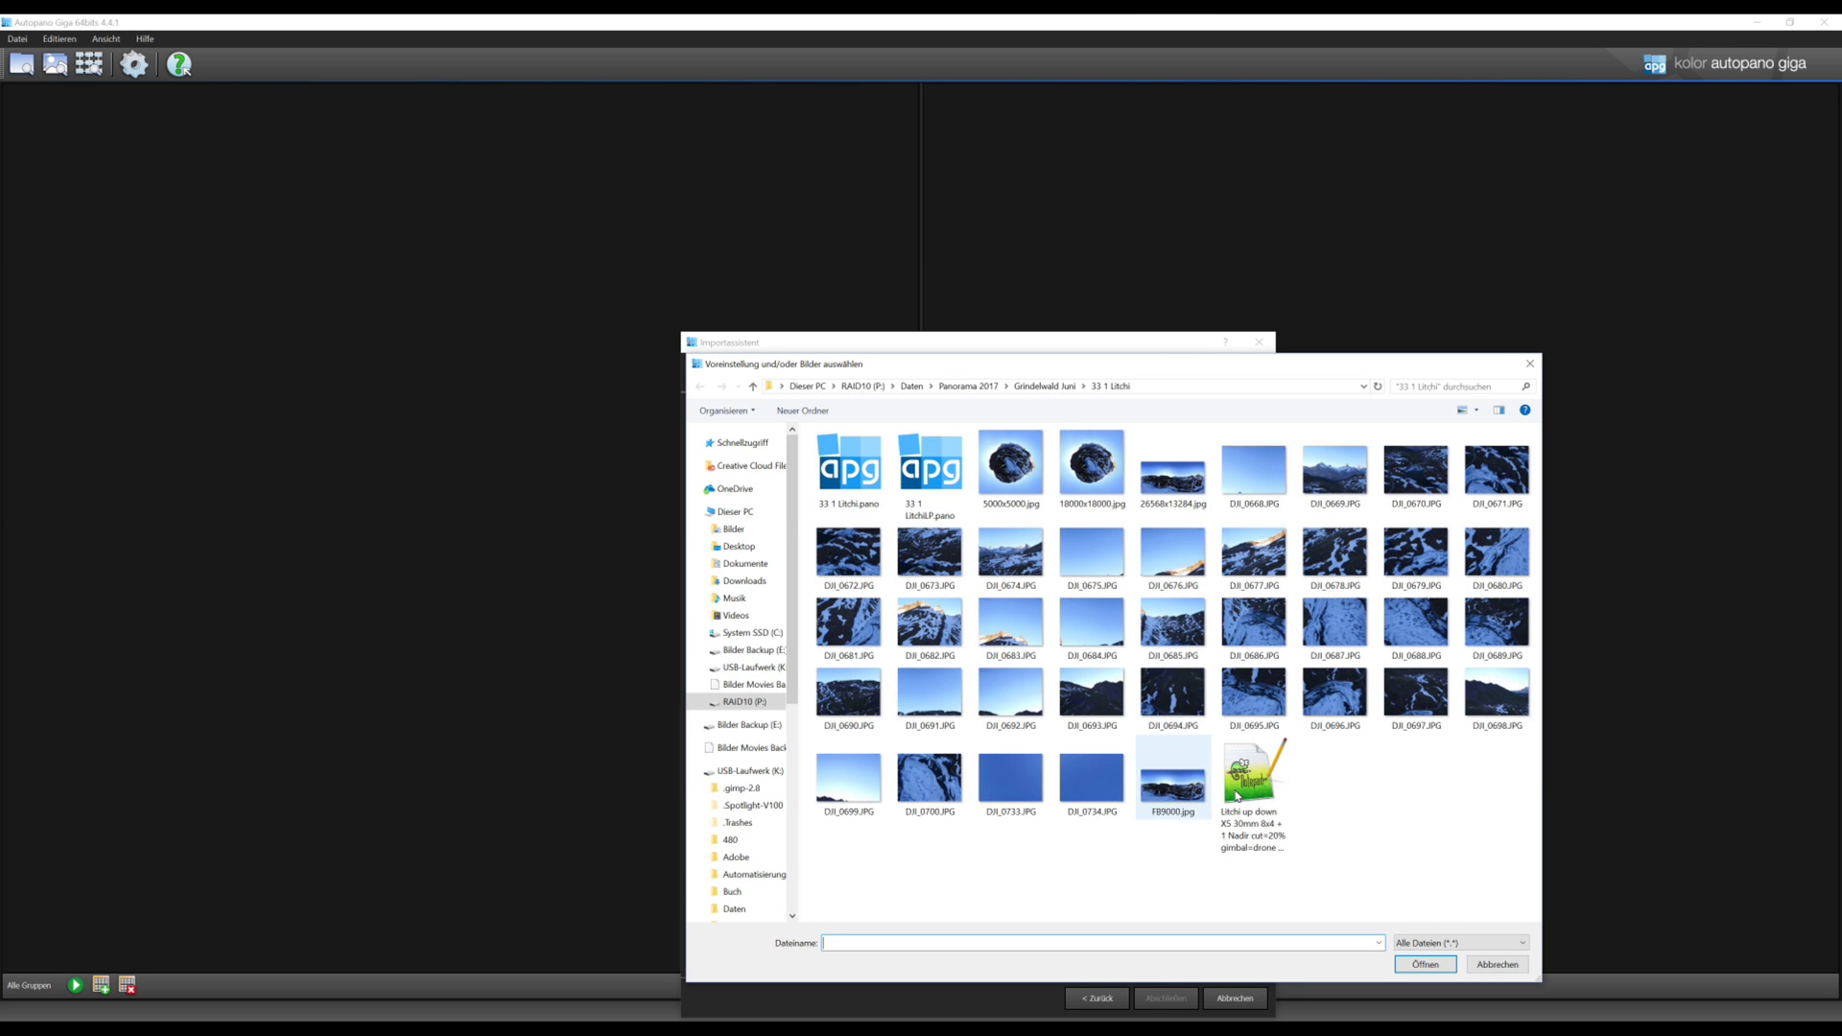
double_click(1236, 795)
Load the 35 images DJI_0668 through DJI_0734 into the import.
click(1241, 487)
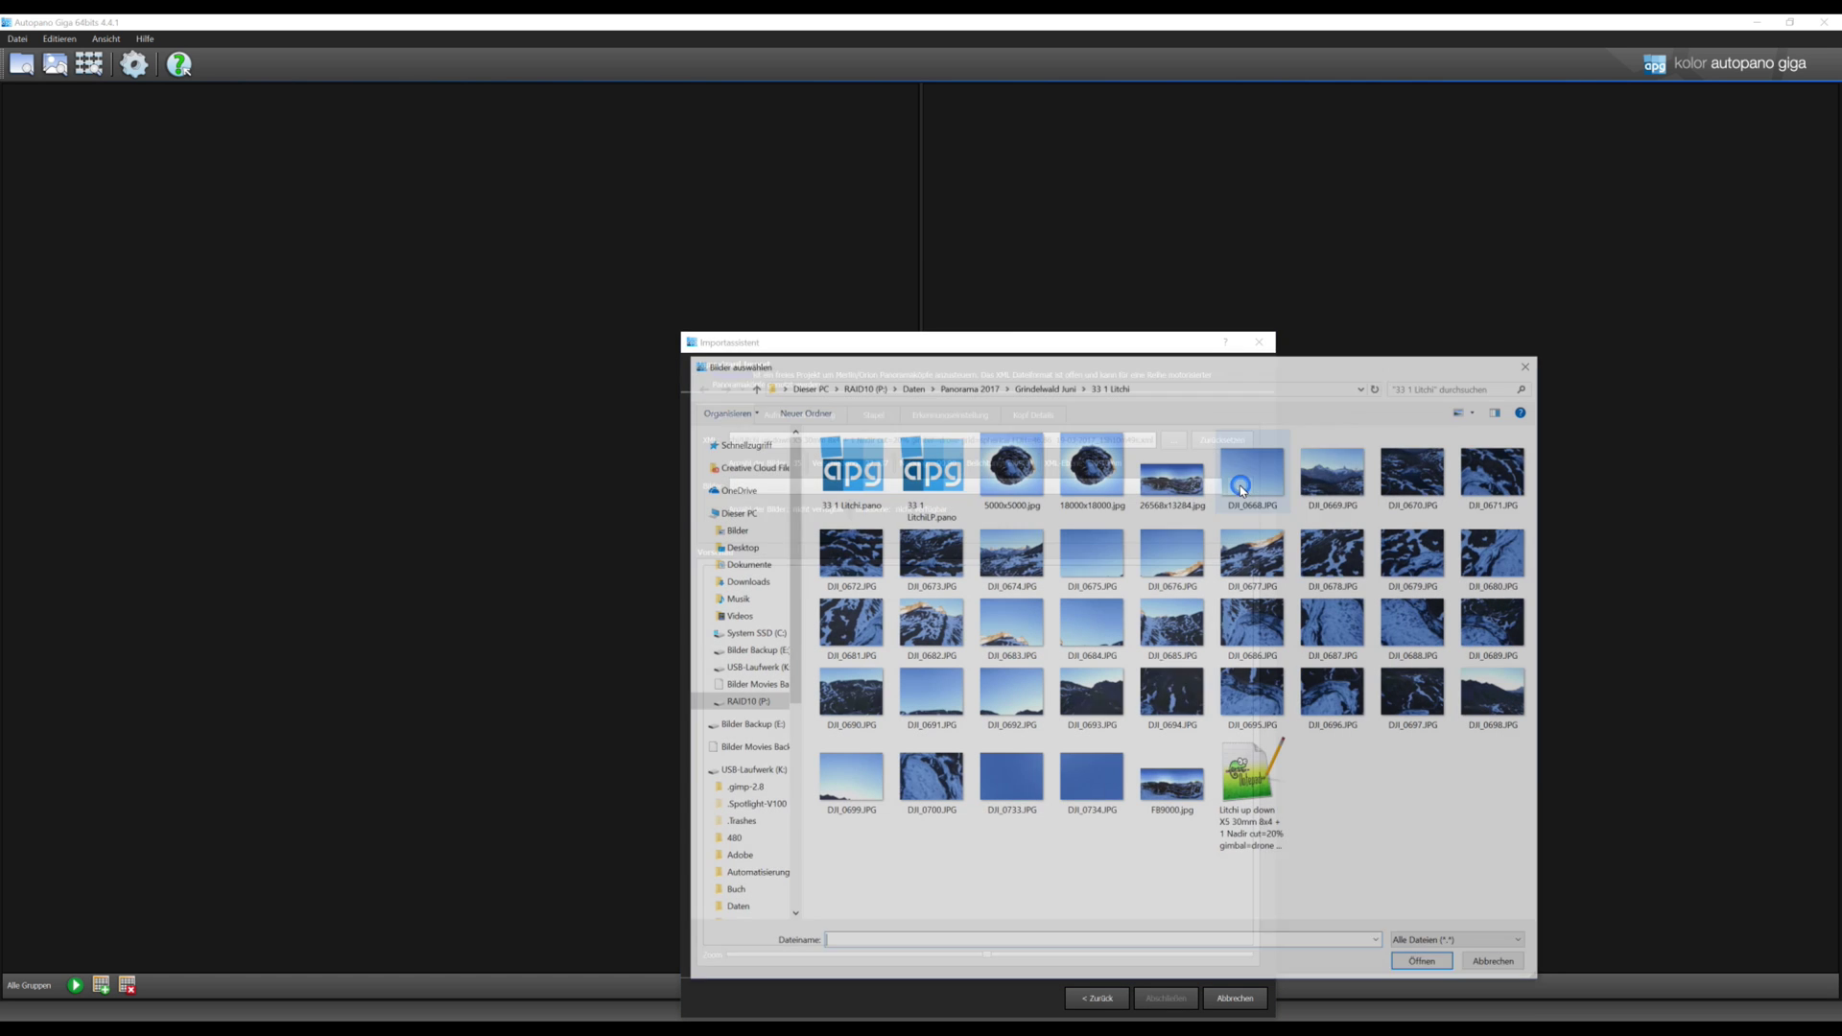
click(1242, 482)
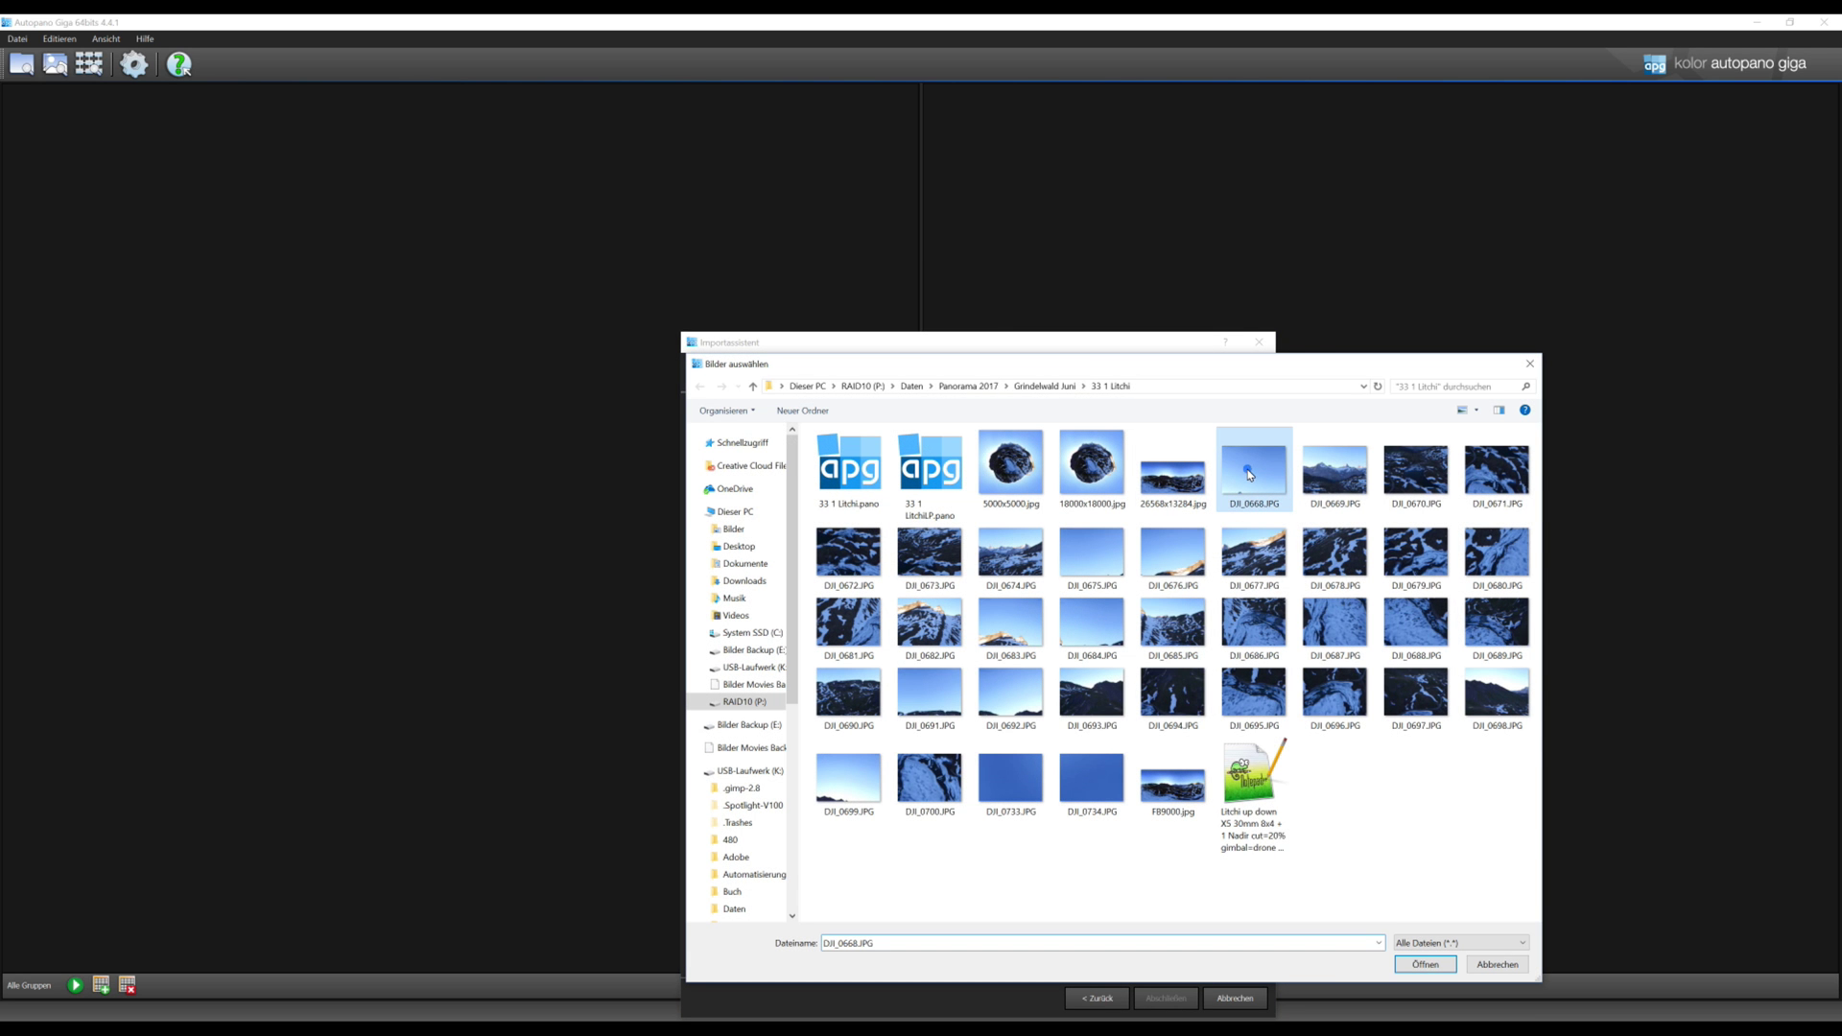
shift+click(1094, 758)
click(1423, 963)
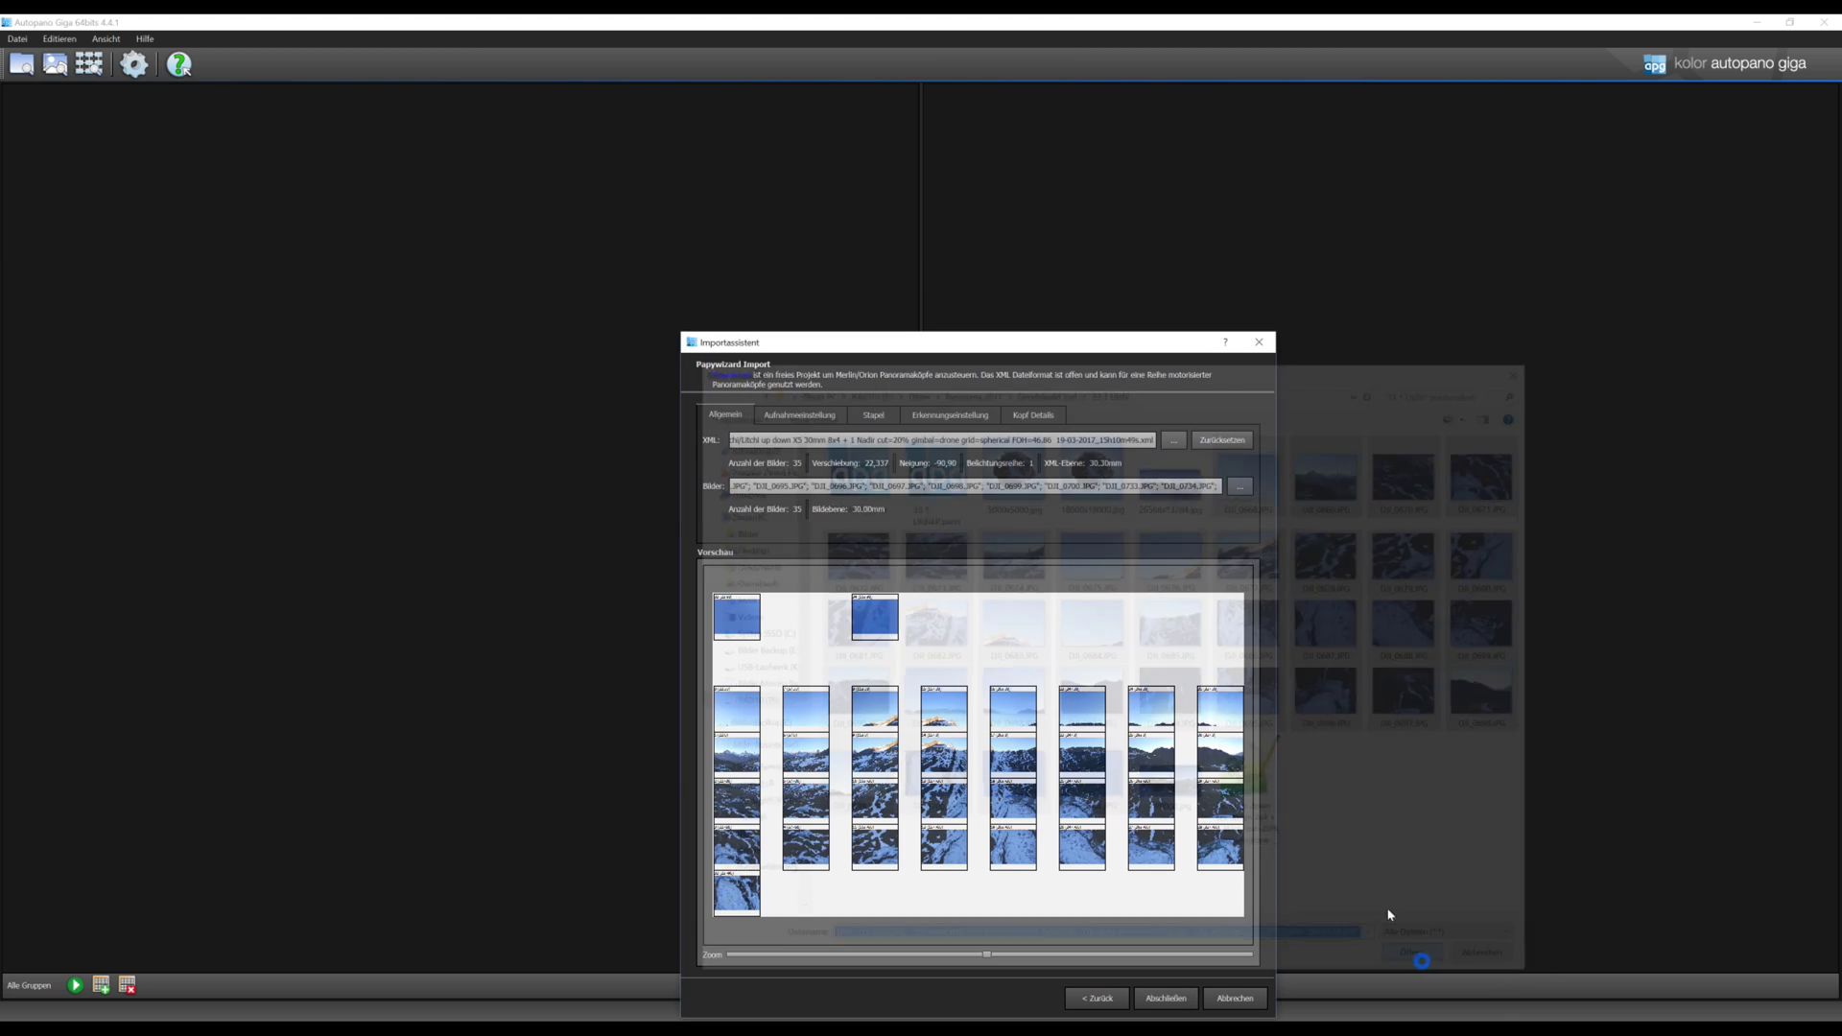
drag(1055, 357, 919, 202)
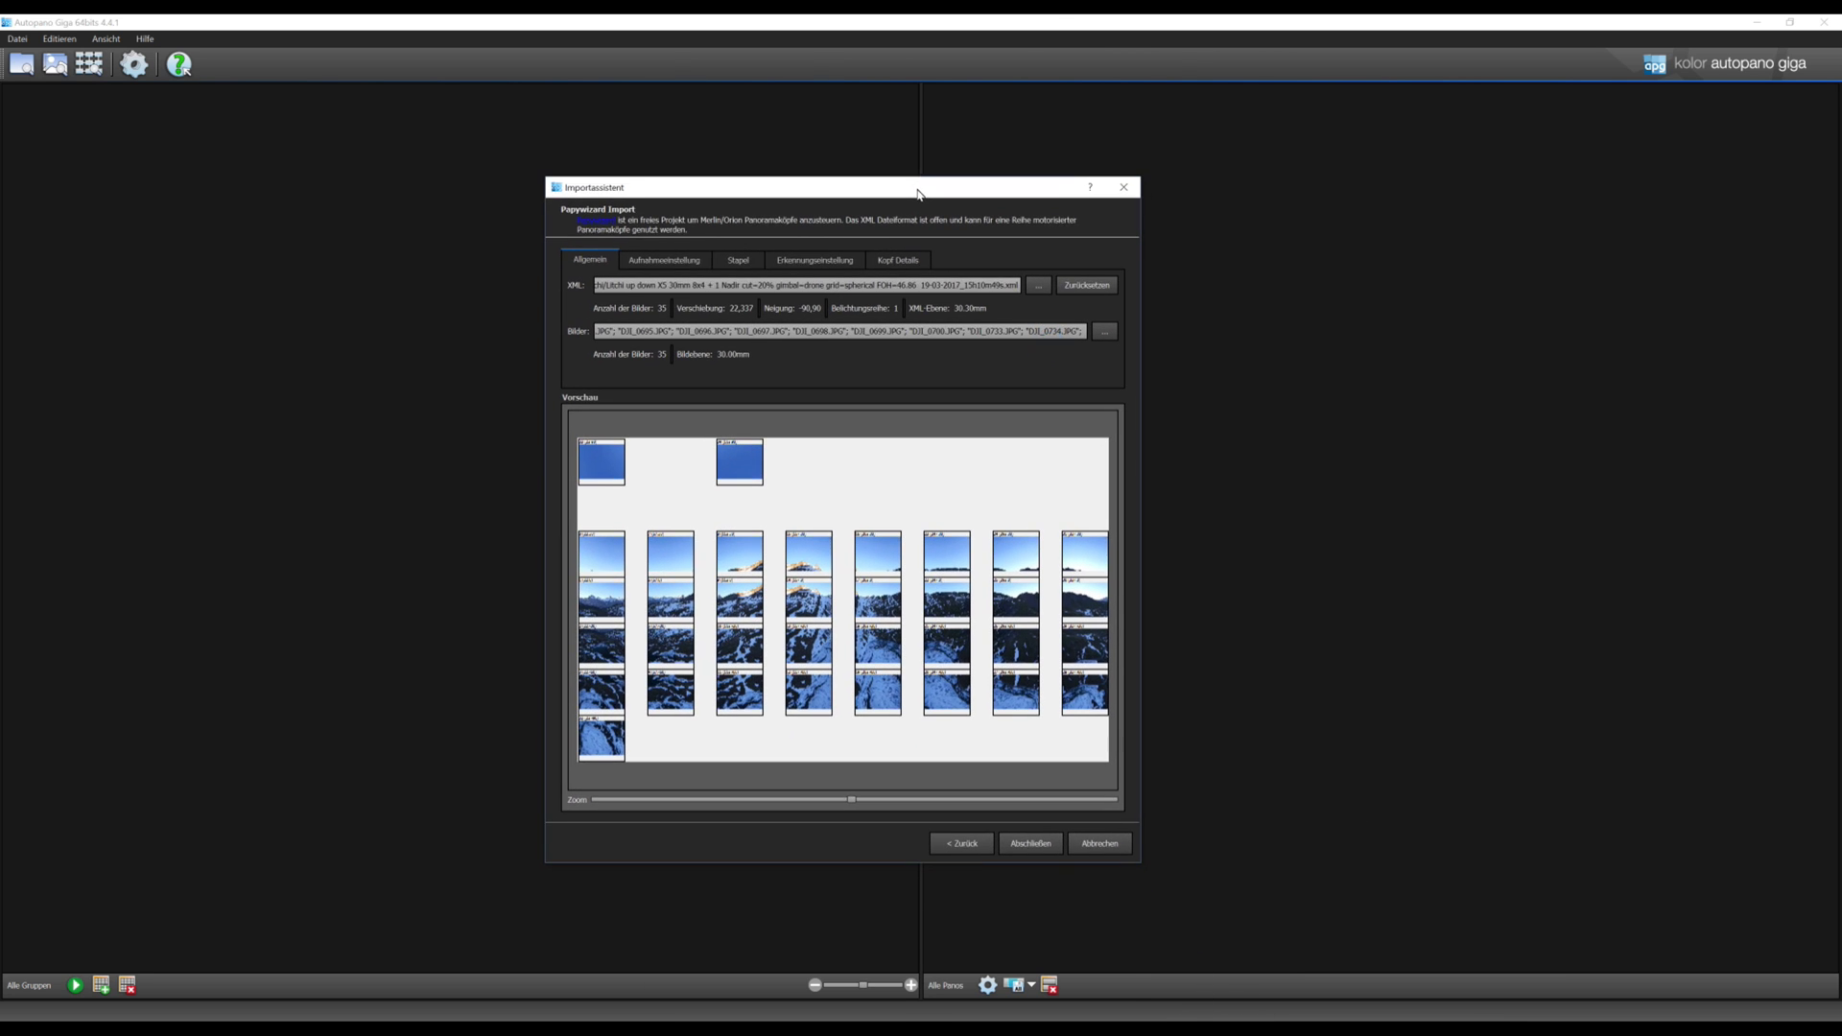
Generate an Inspire 1 X5 15mm XML optimized to 8 by 4 pictures.
key(alt+Tab)
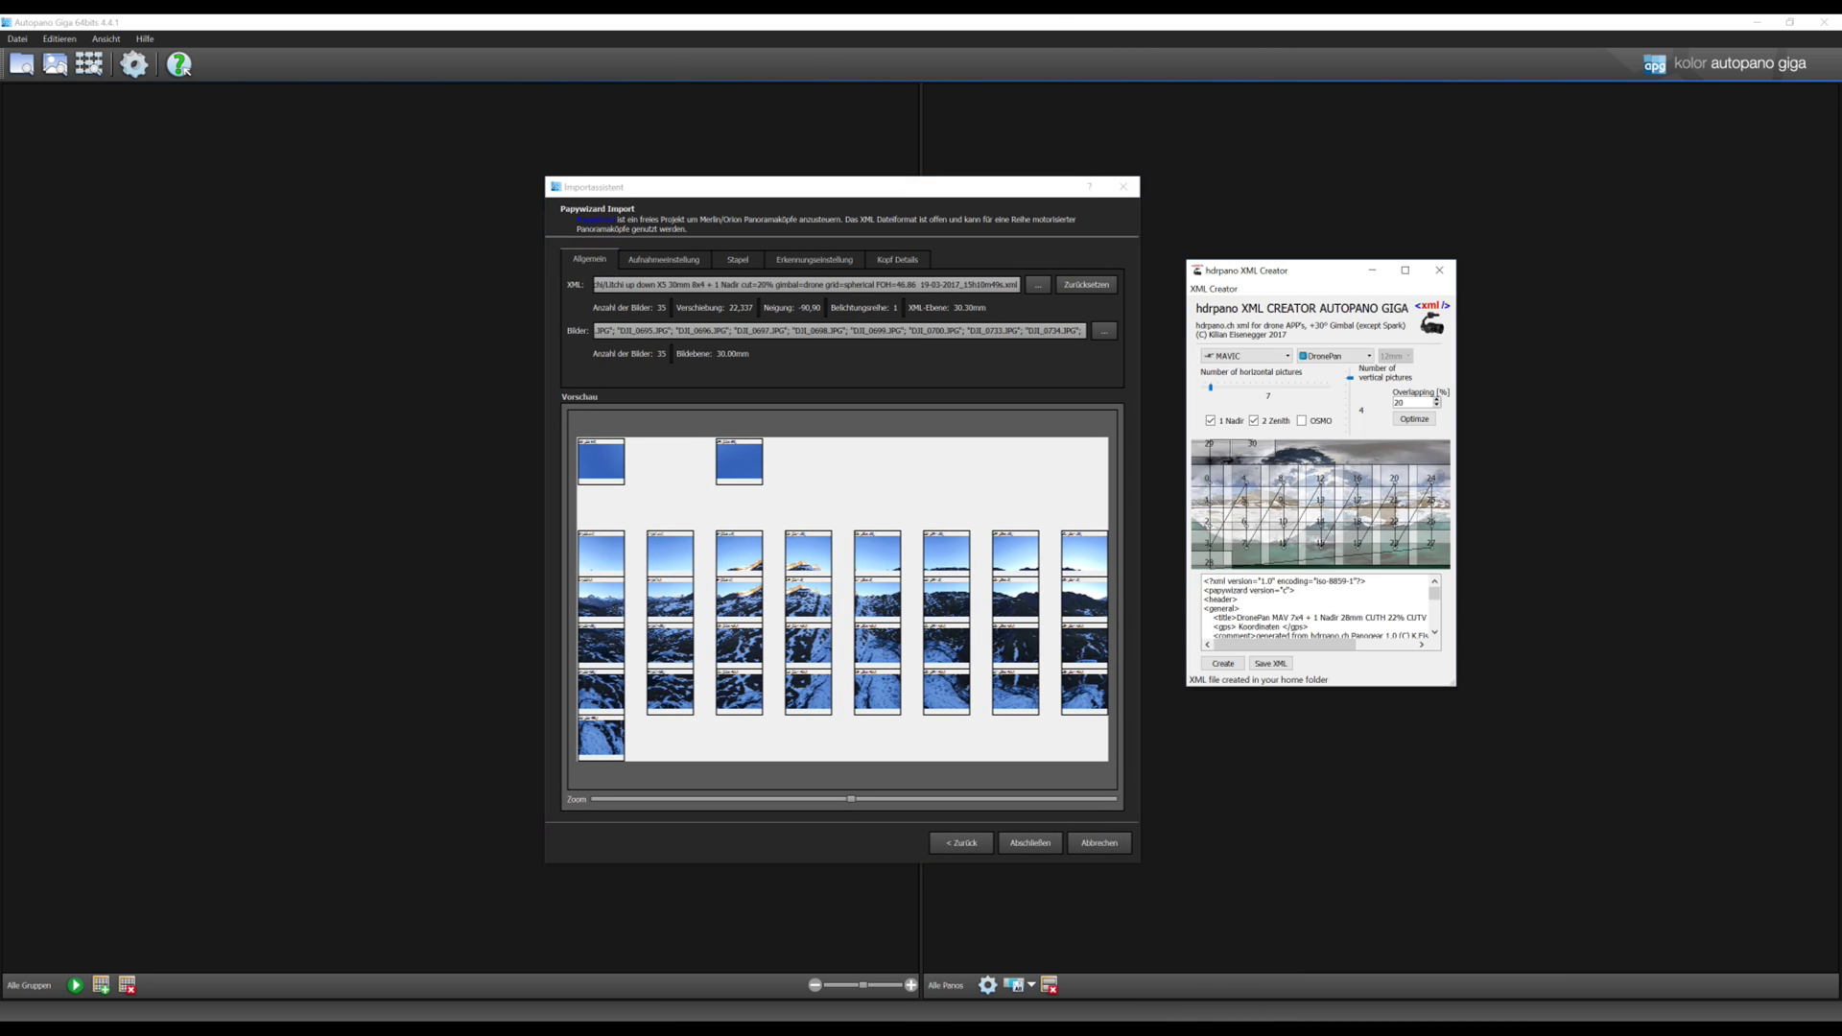
click(1254, 362)
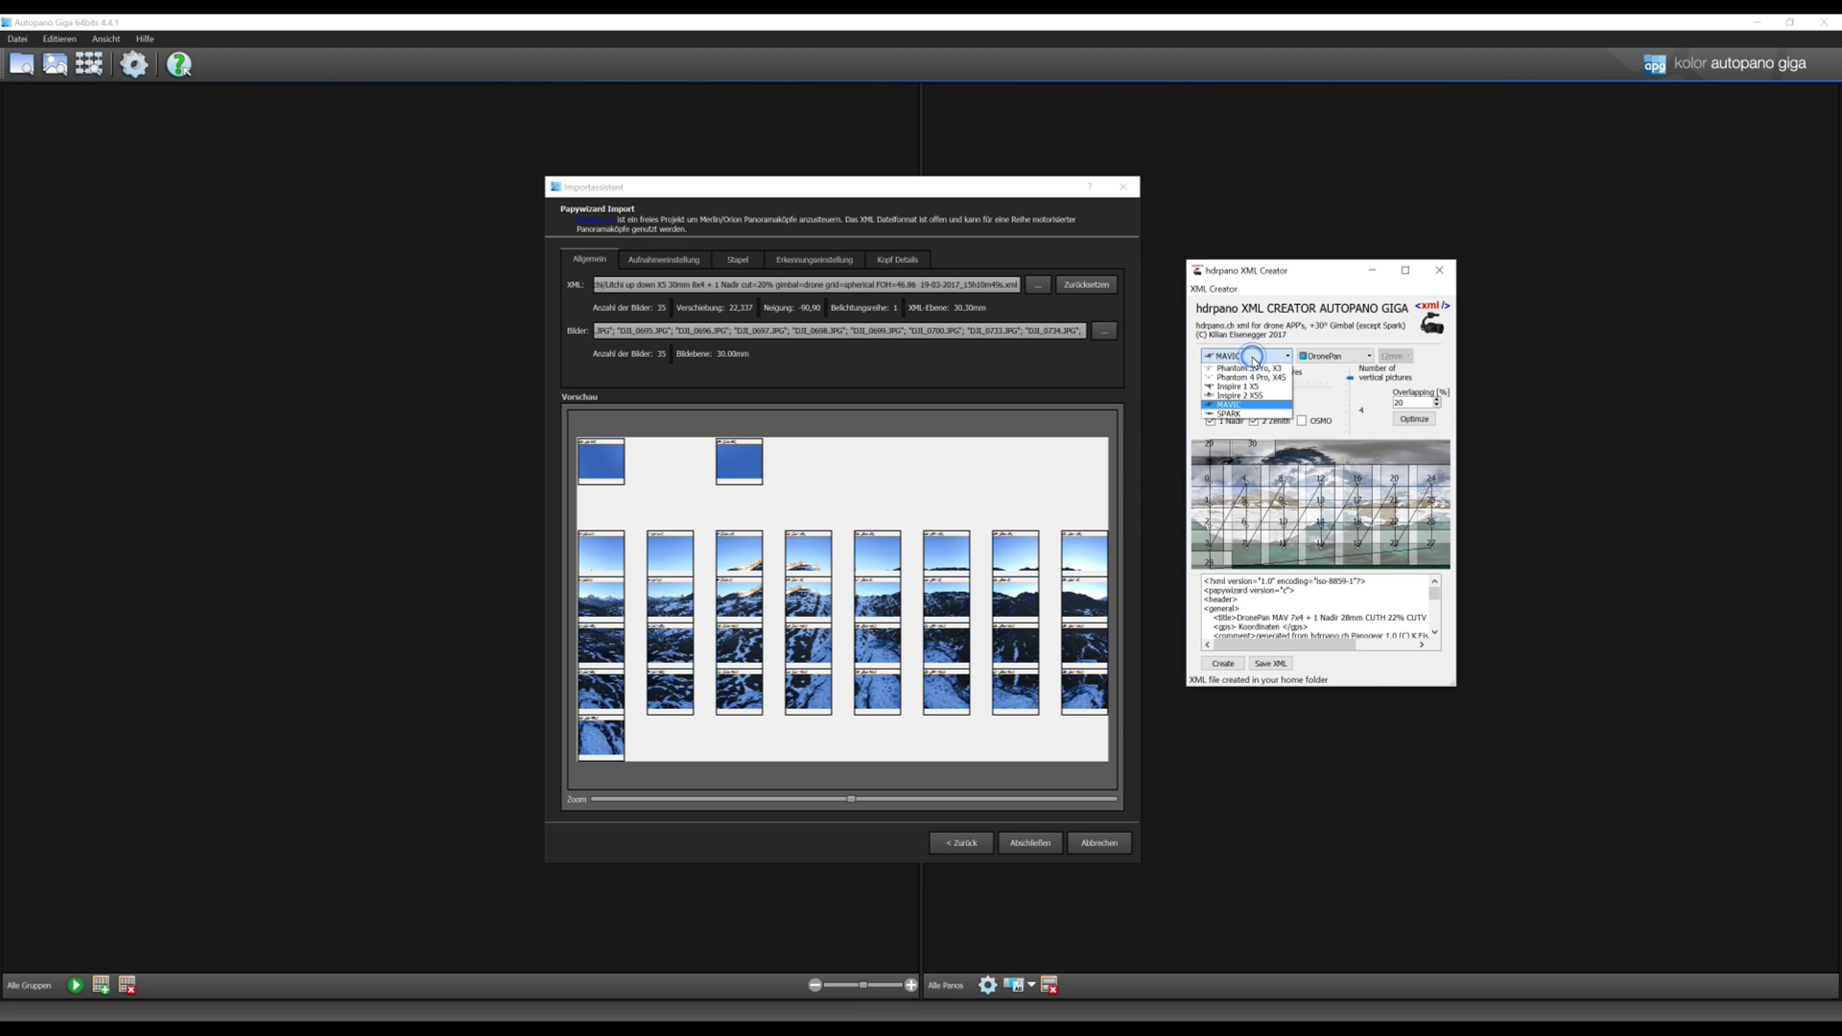
click(1244, 389)
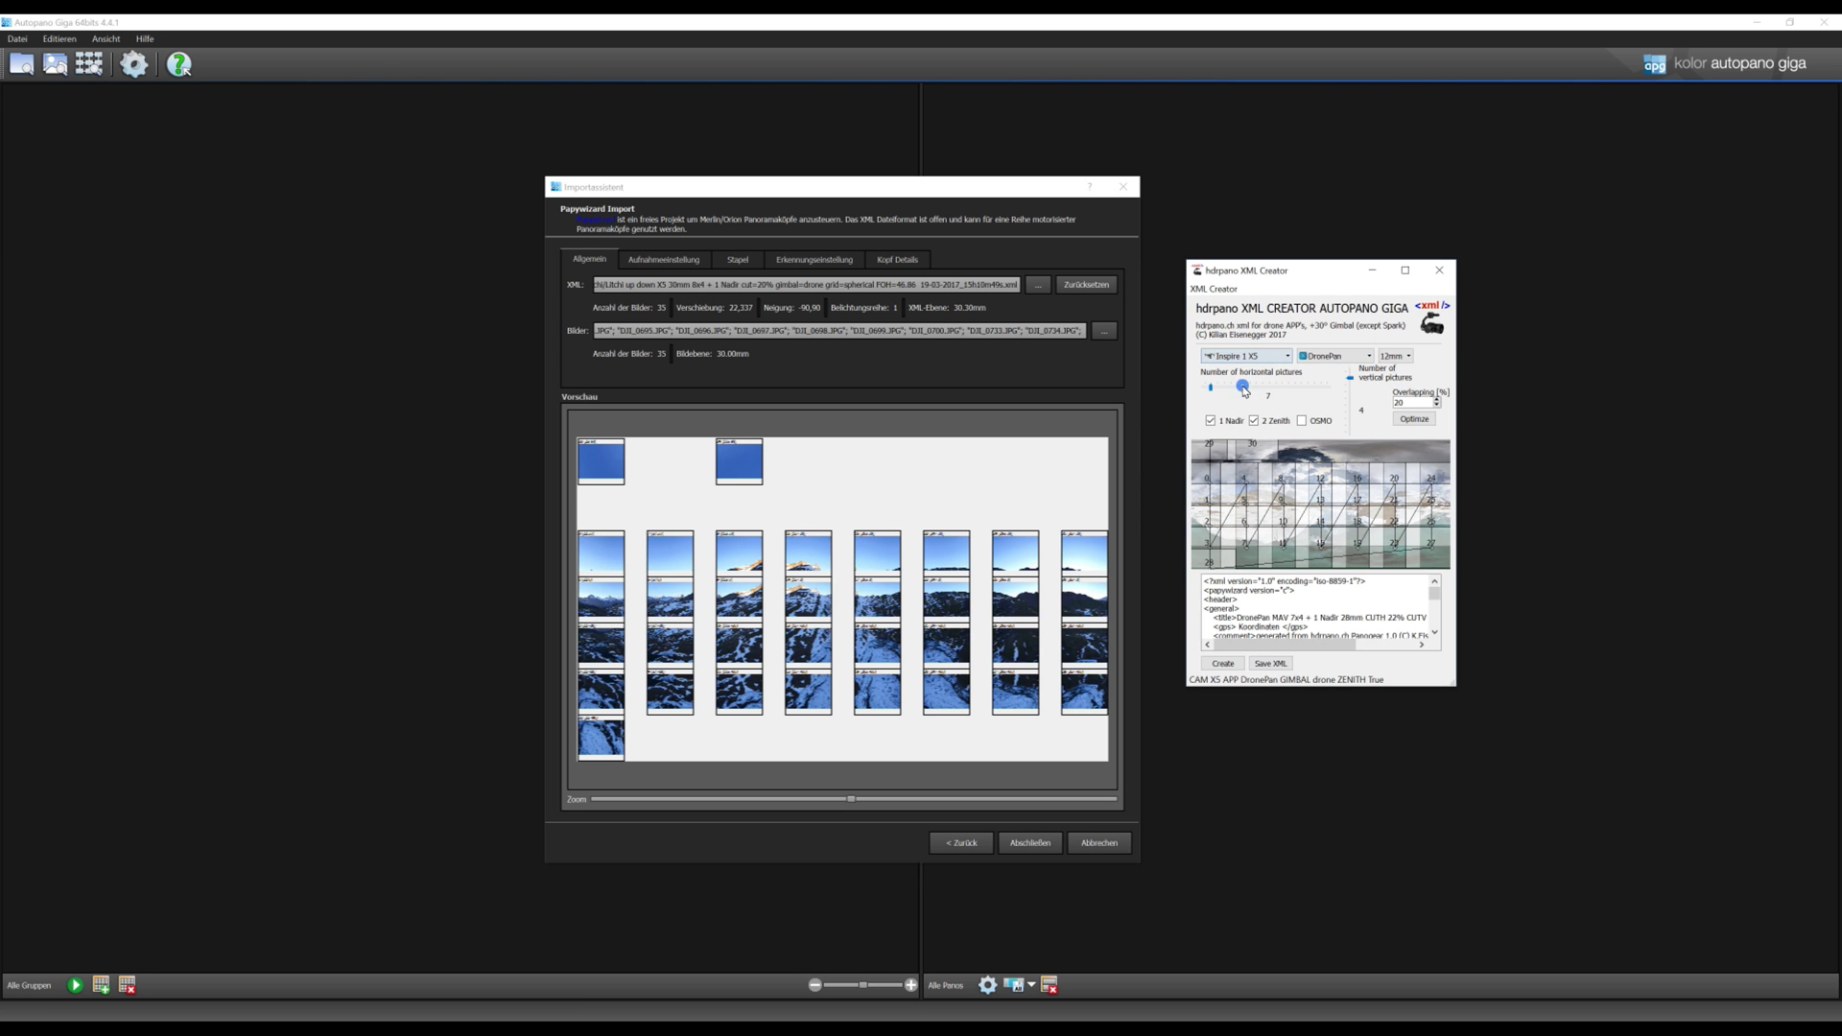
click(1396, 356)
click(1394, 382)
click(1418, 422)
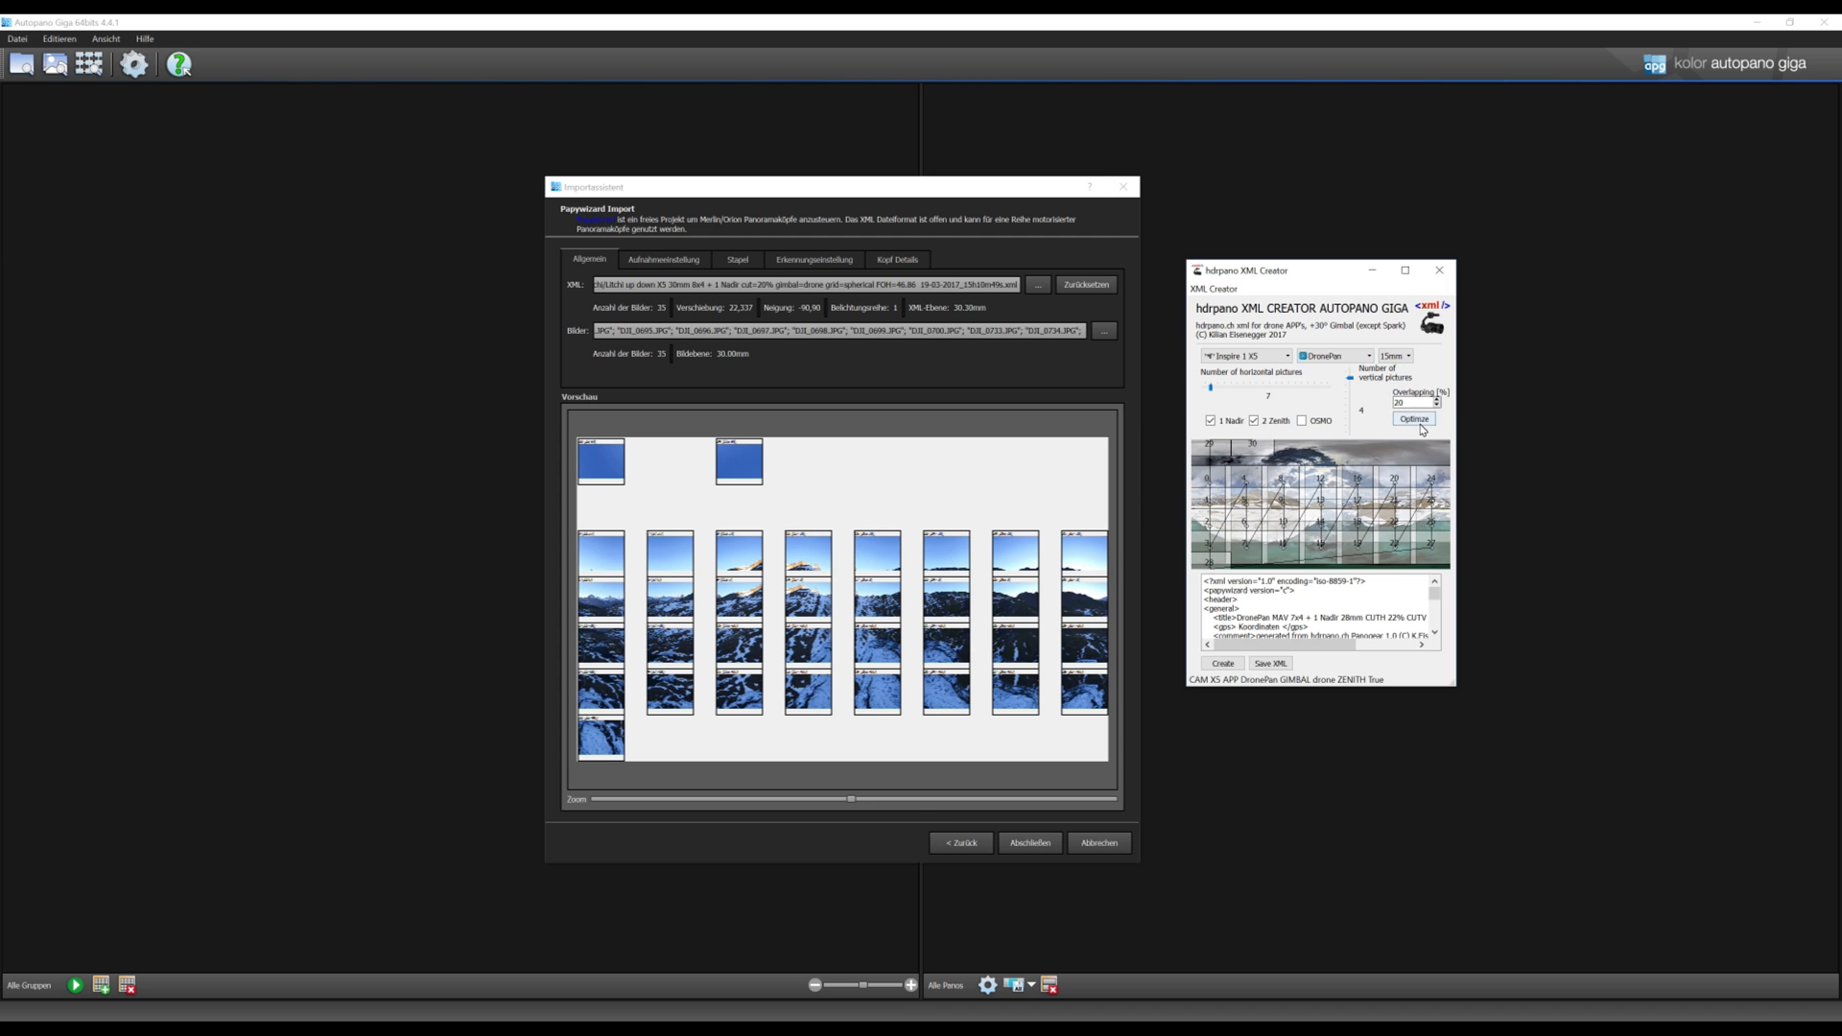
click(1416, 421)
click(1224, 664)
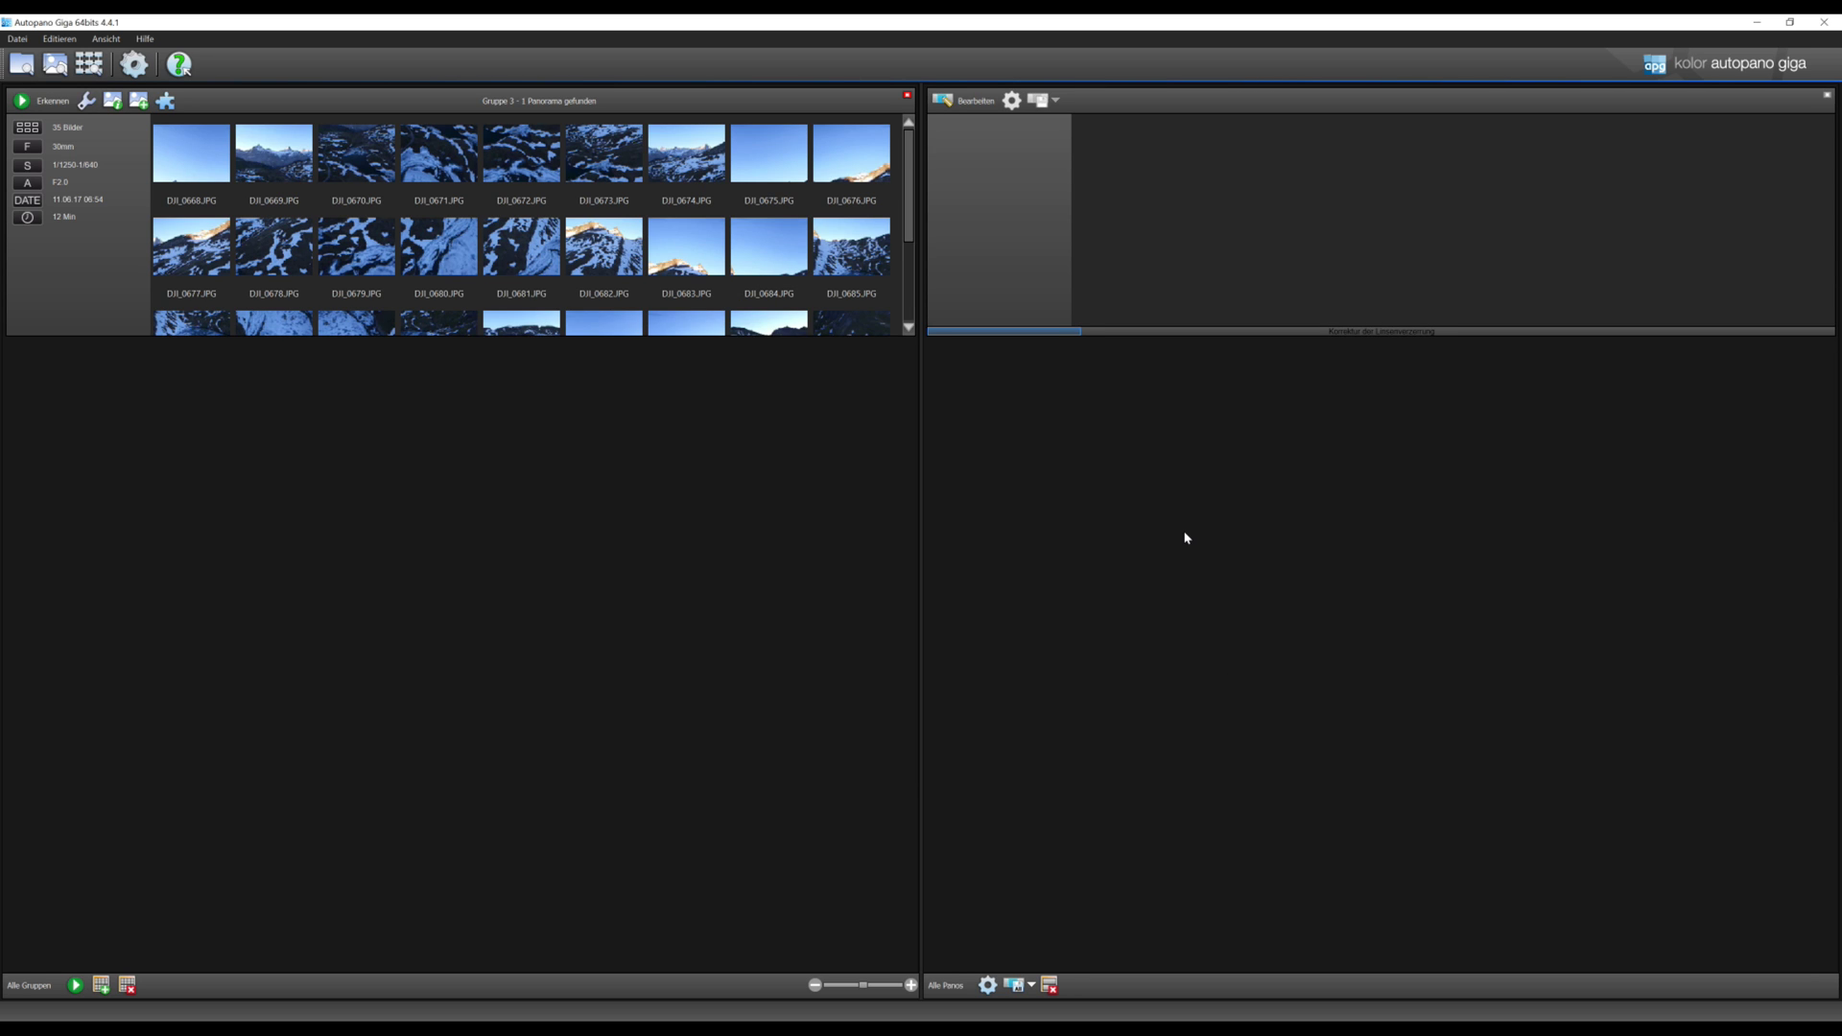
Open the detected drone panorama in the editor using Bearbeiten.
click(980, 102)
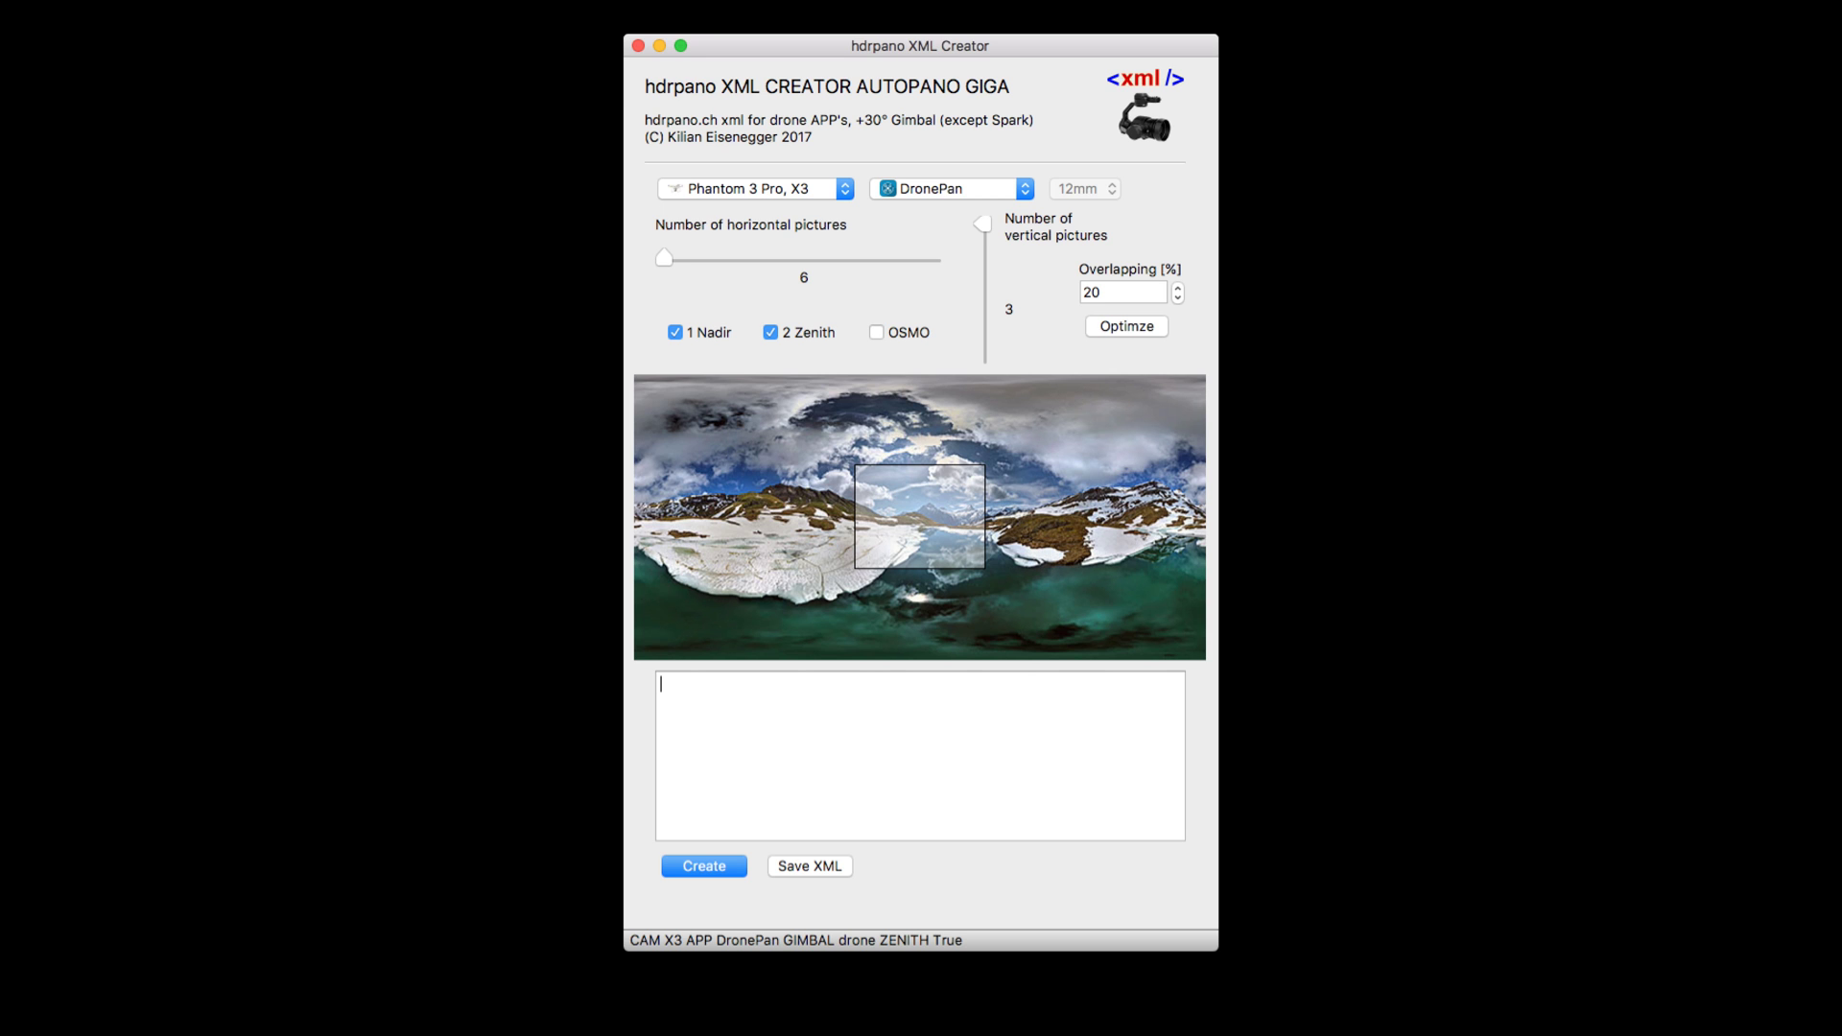
Generate the Papywizard XML and shot grid for the current Phantom 3 Pro X3 settings.
key(Return)
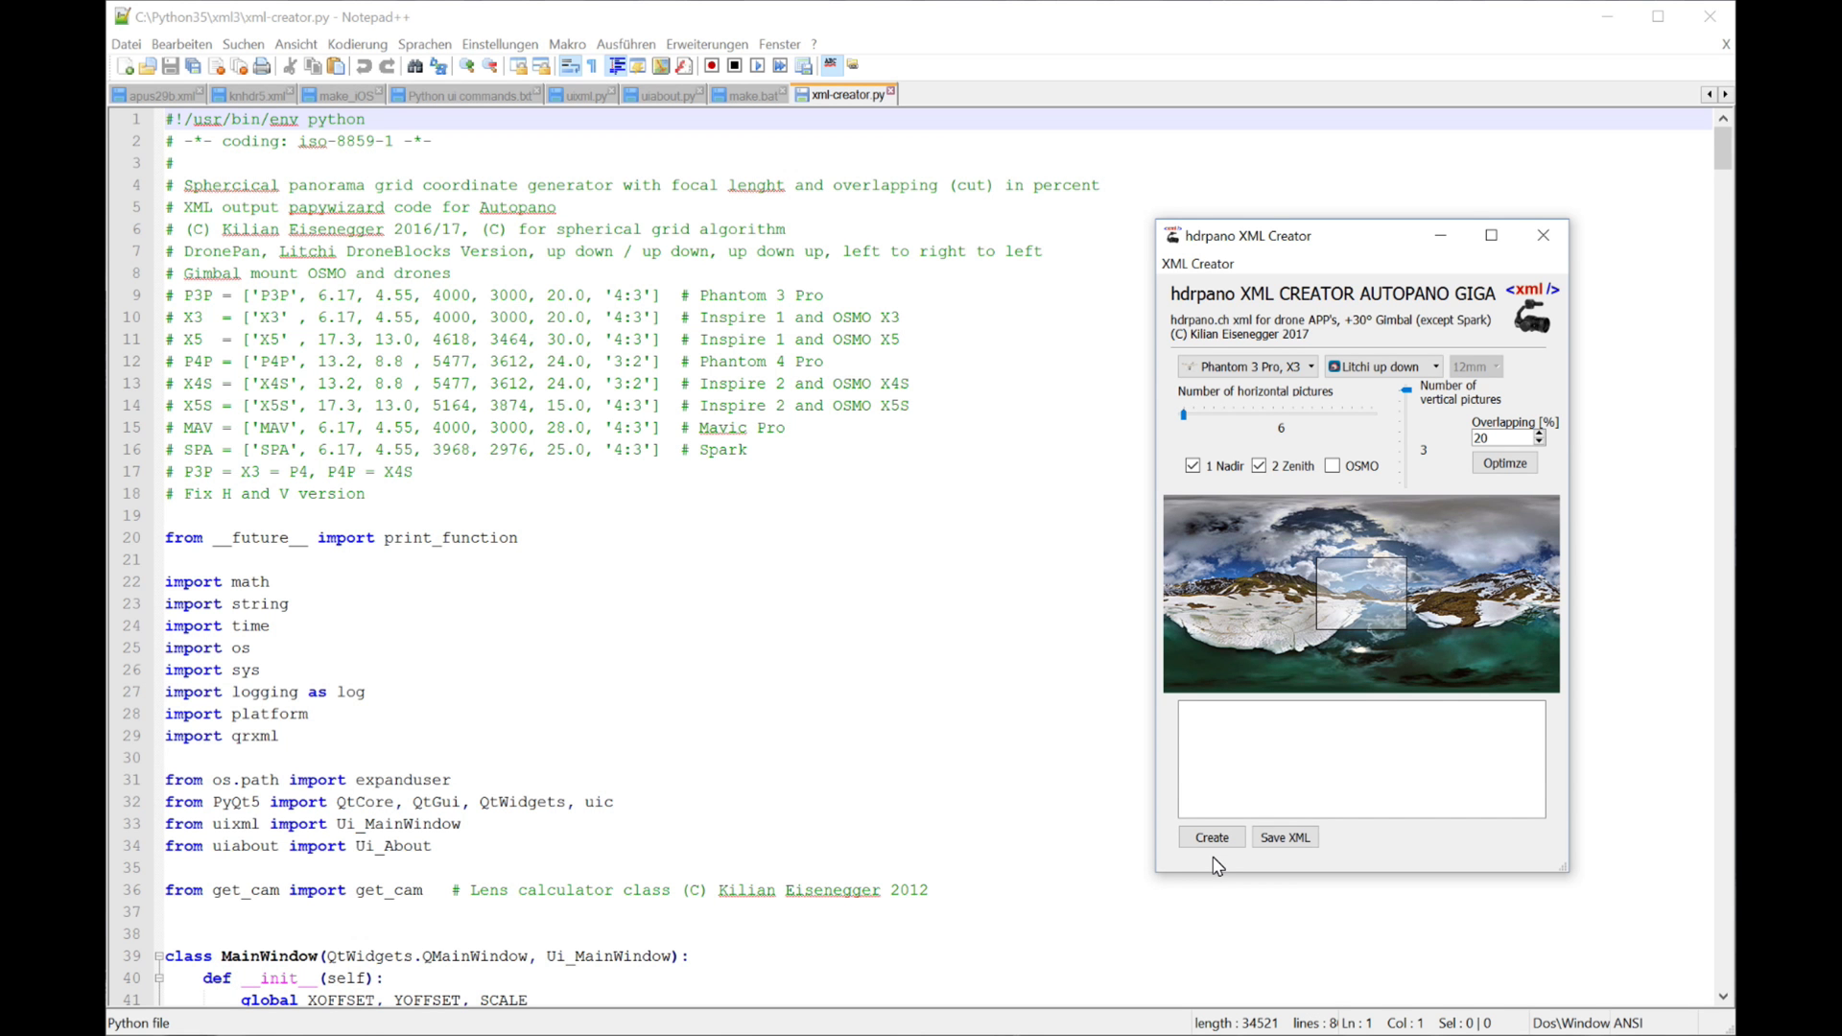
Select the MAVIC camera, optimise picture counts, and generate the XML shot grid.
click(1284, 370)
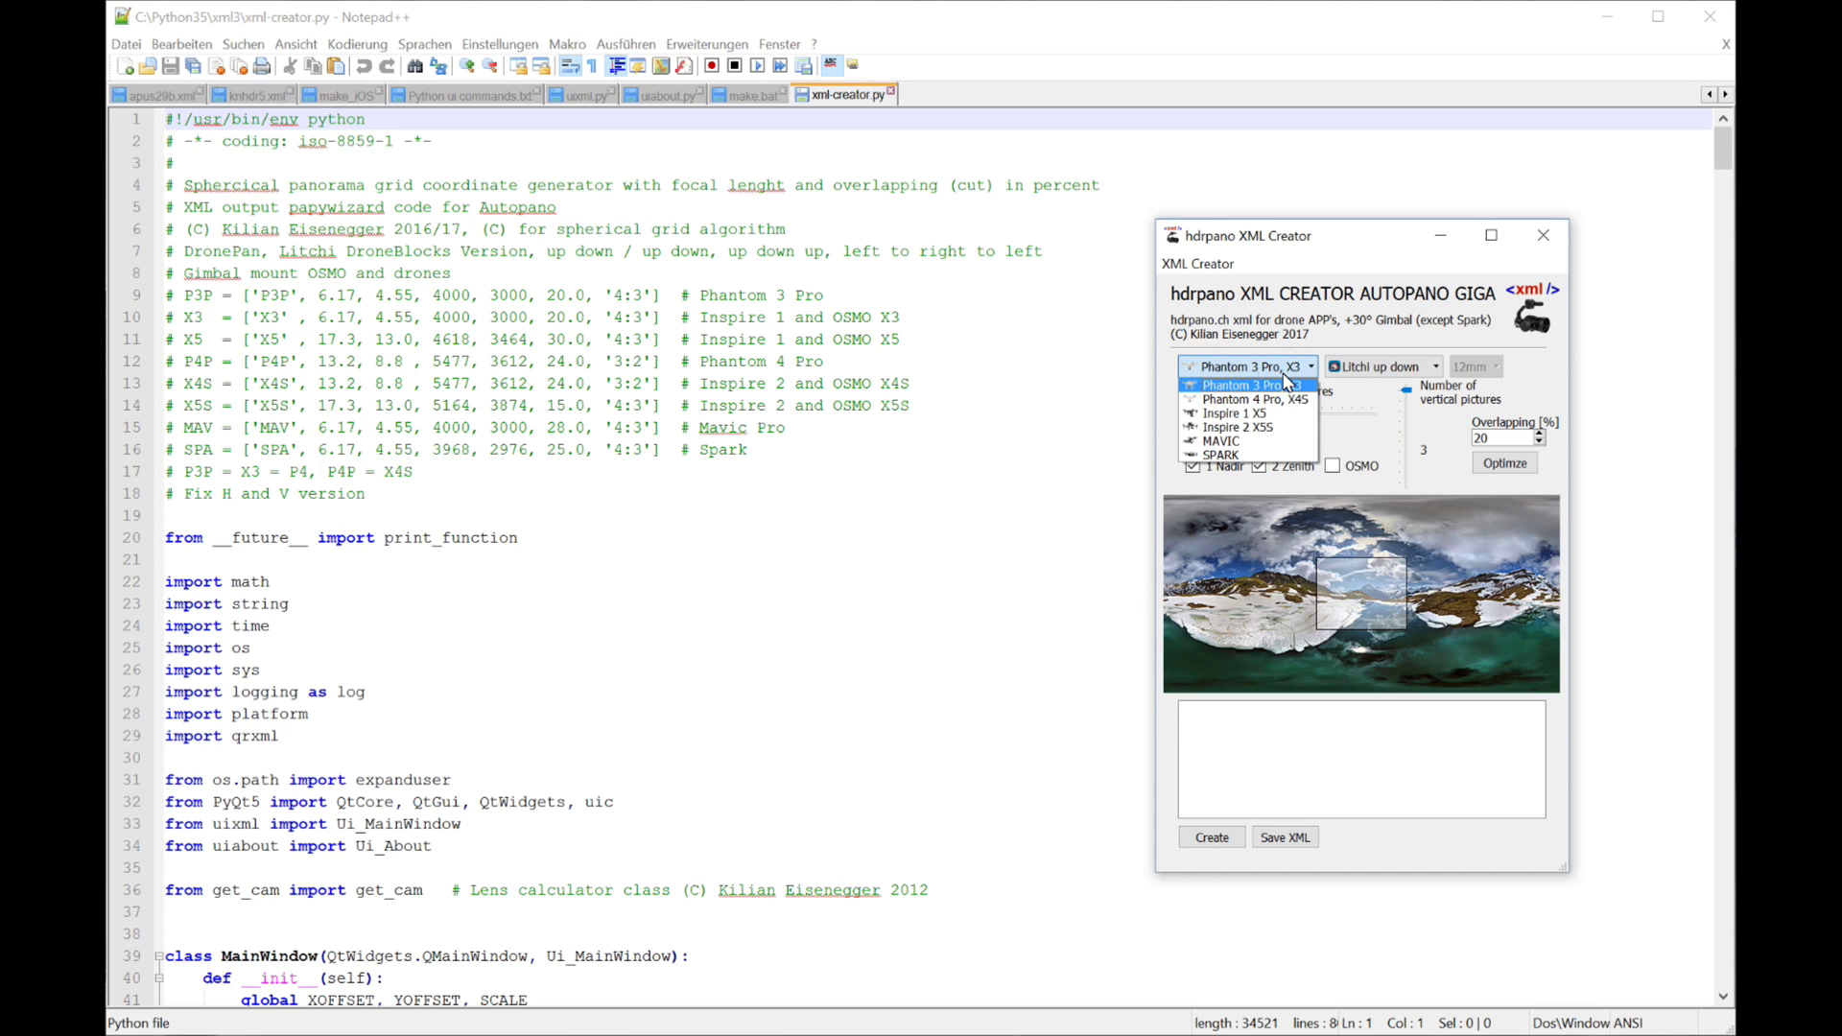
click(1264, 442)
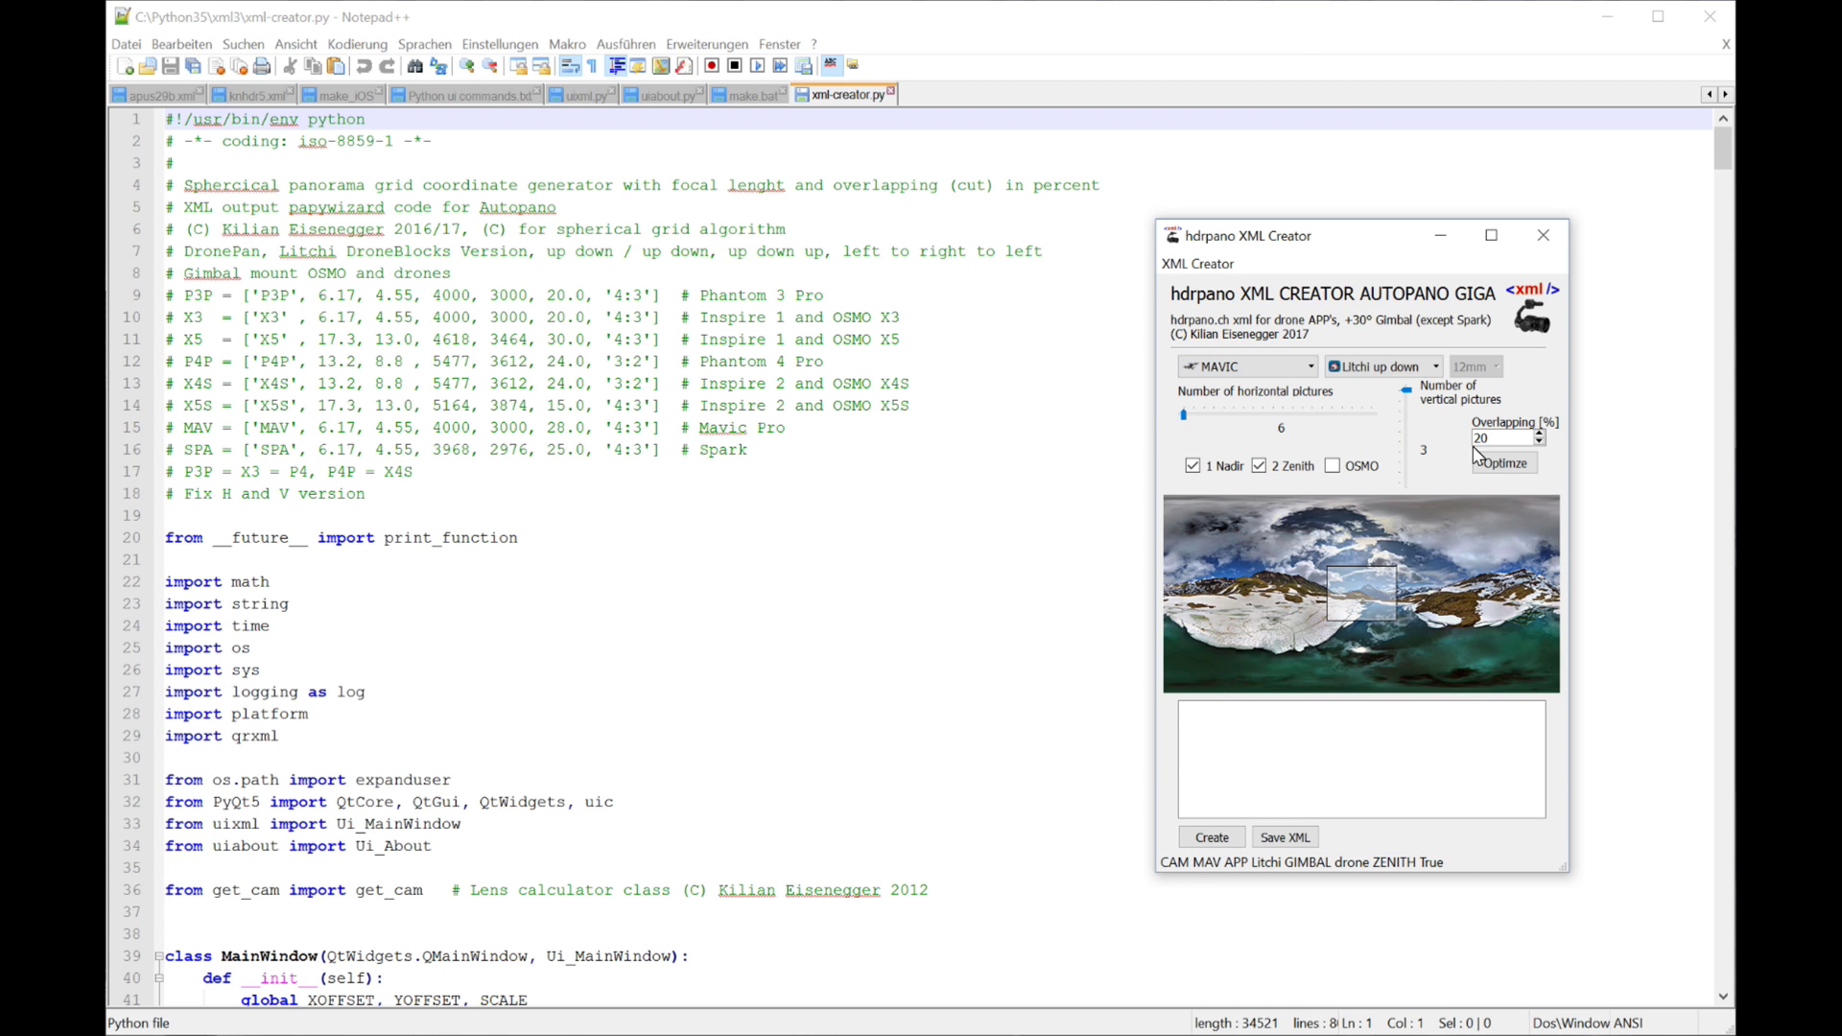
click(1502, 464)
click(1212, 837)
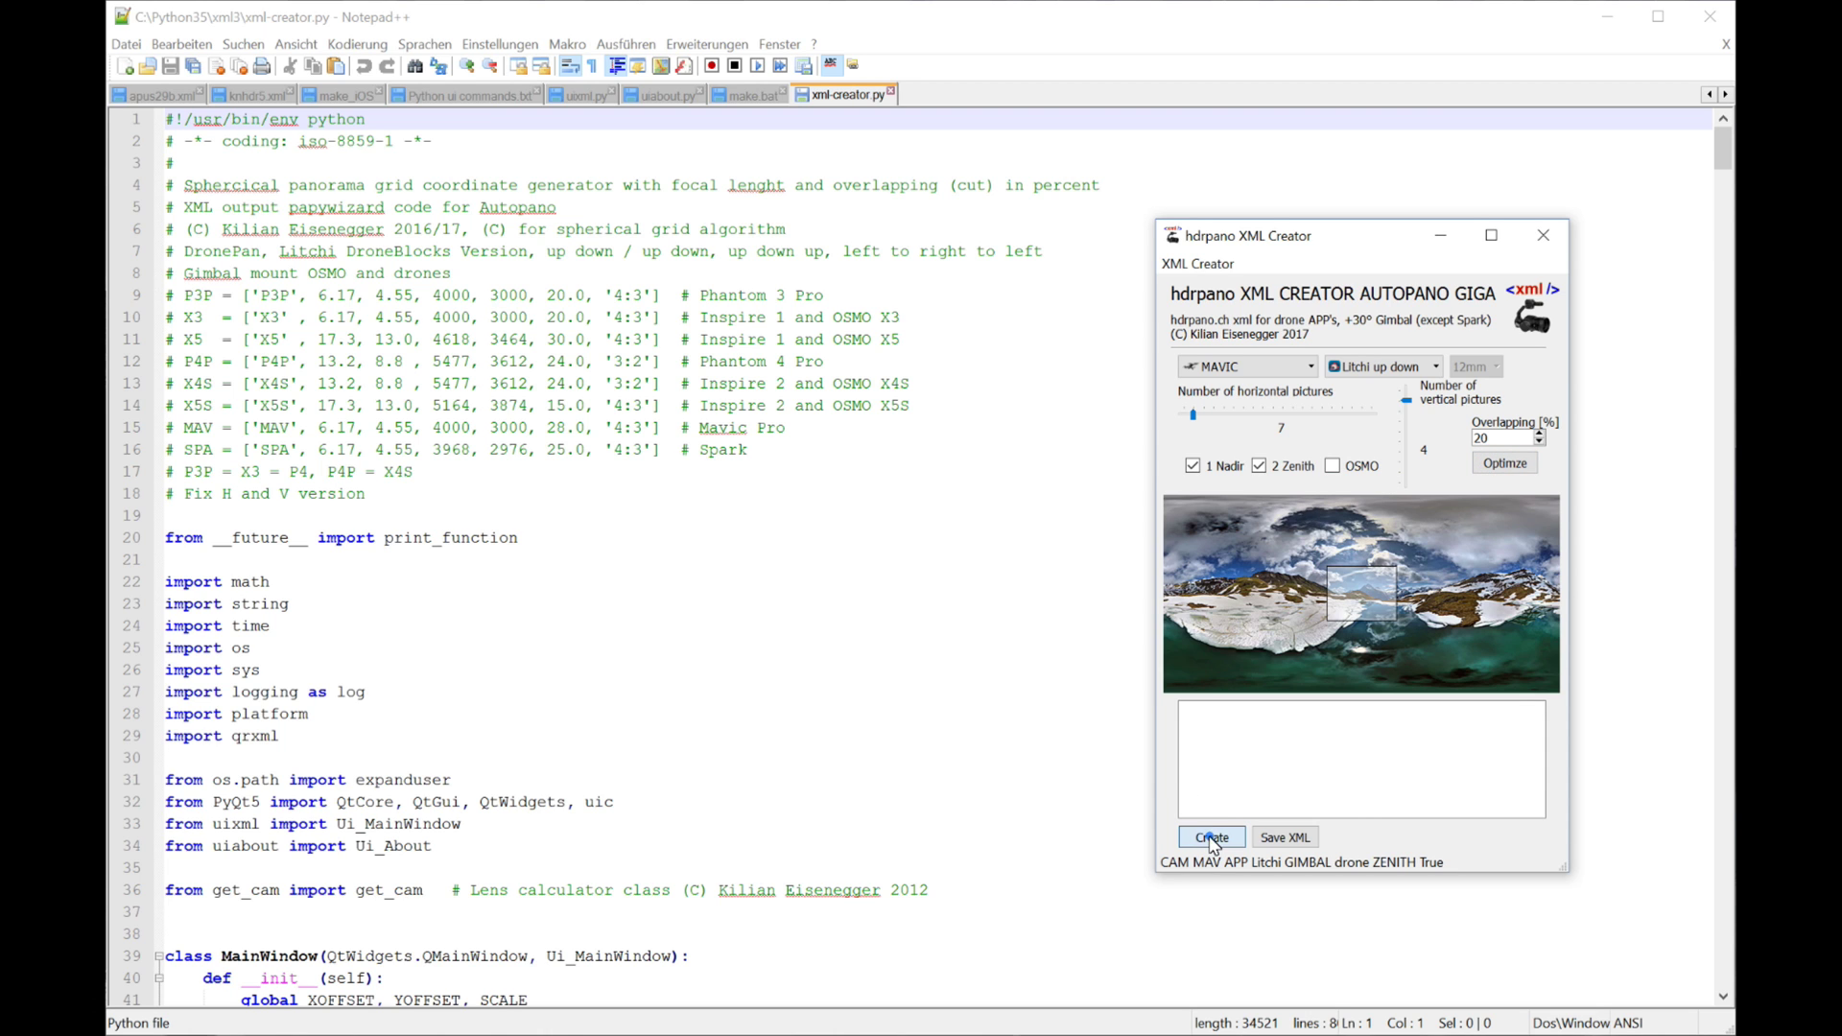
Regenerate the MAVIC XML with the nadir and zenith shots turned off.
click(1194, 466)
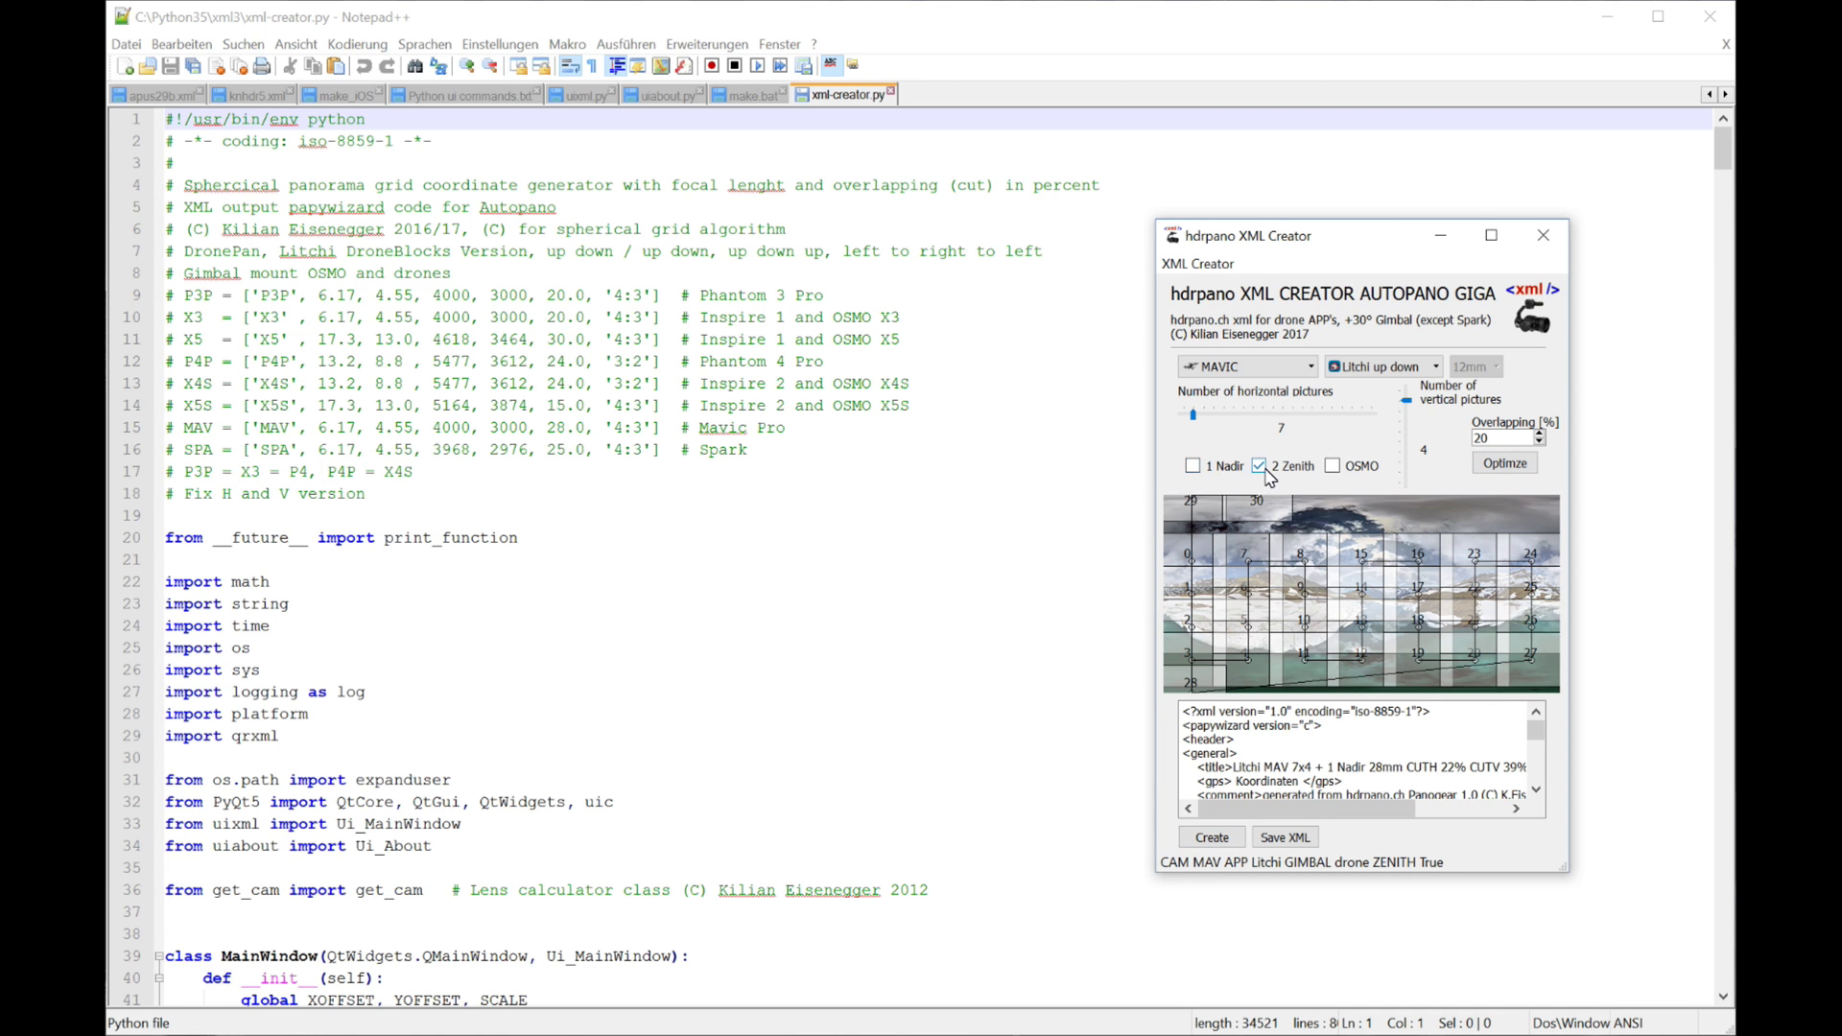
click(1259, 466)
click(1212, 837)
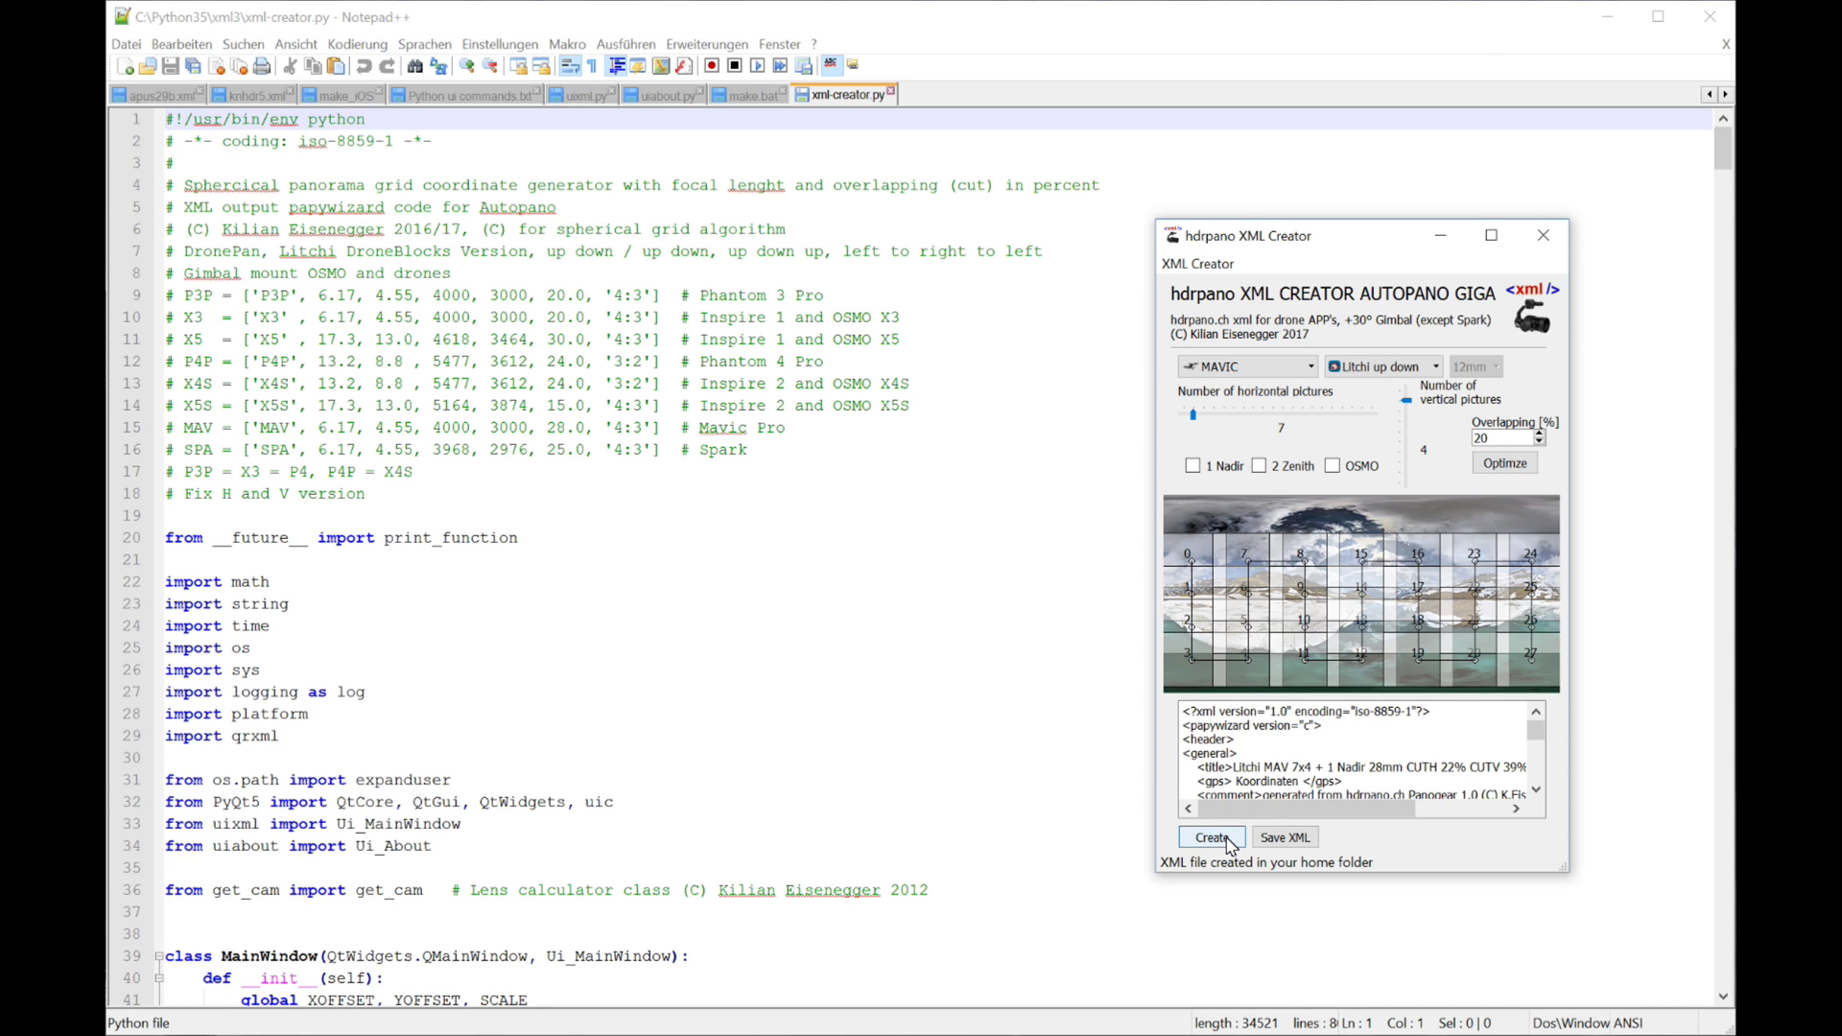
Restore nadir and zenith shots and regenerate the XML with 8 horizontal pictures (8x4 grid).
click(1193, 467)
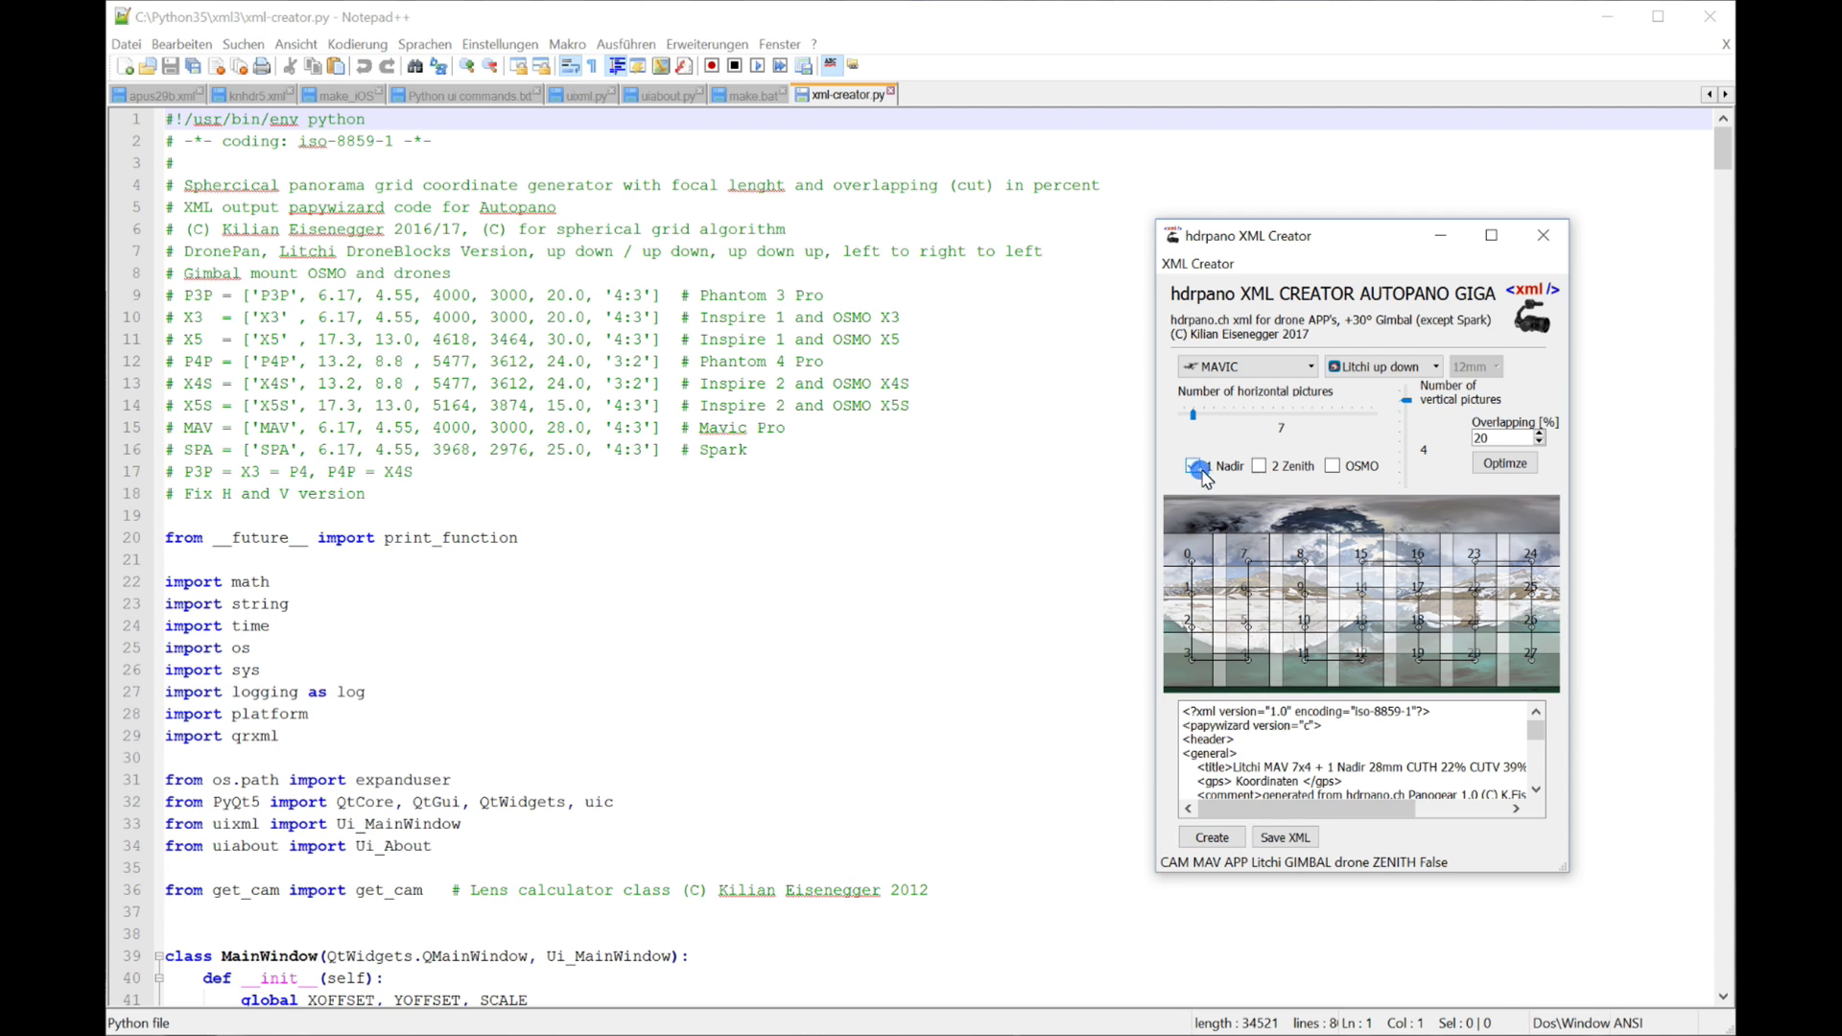
click(1260, 466)
click(1212, 839)
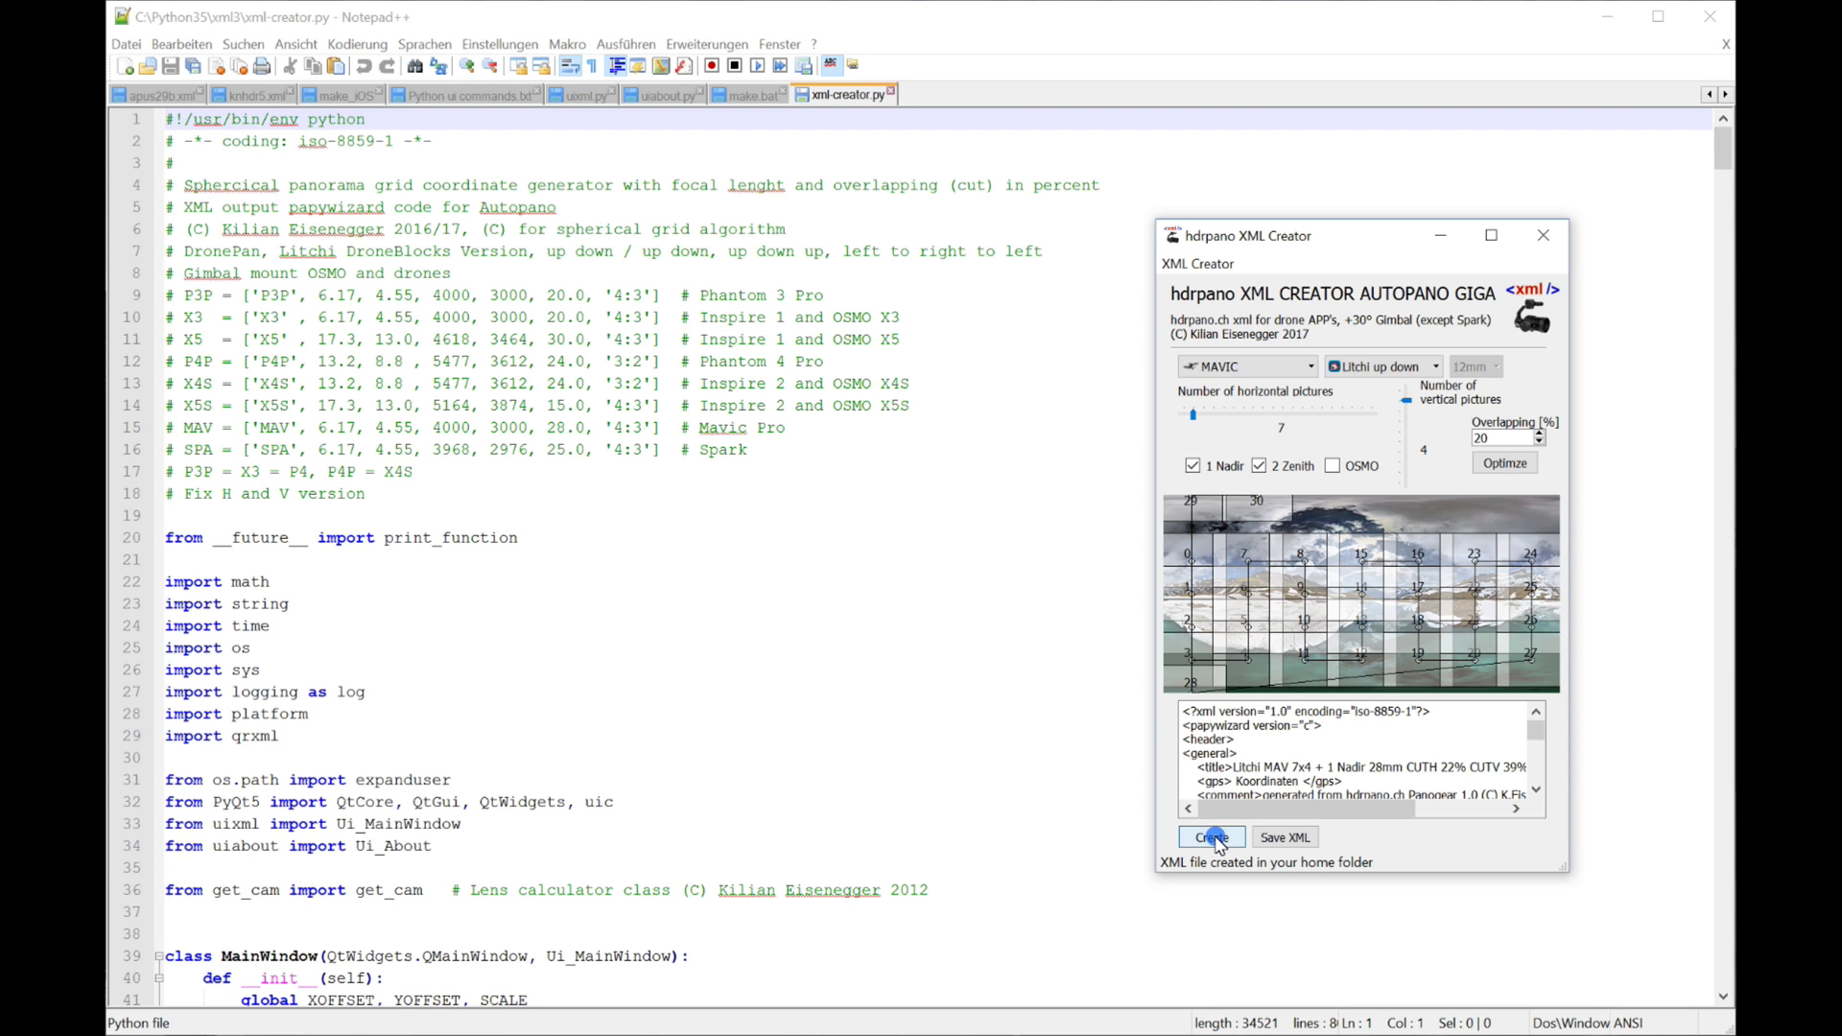
click(1199, 419)
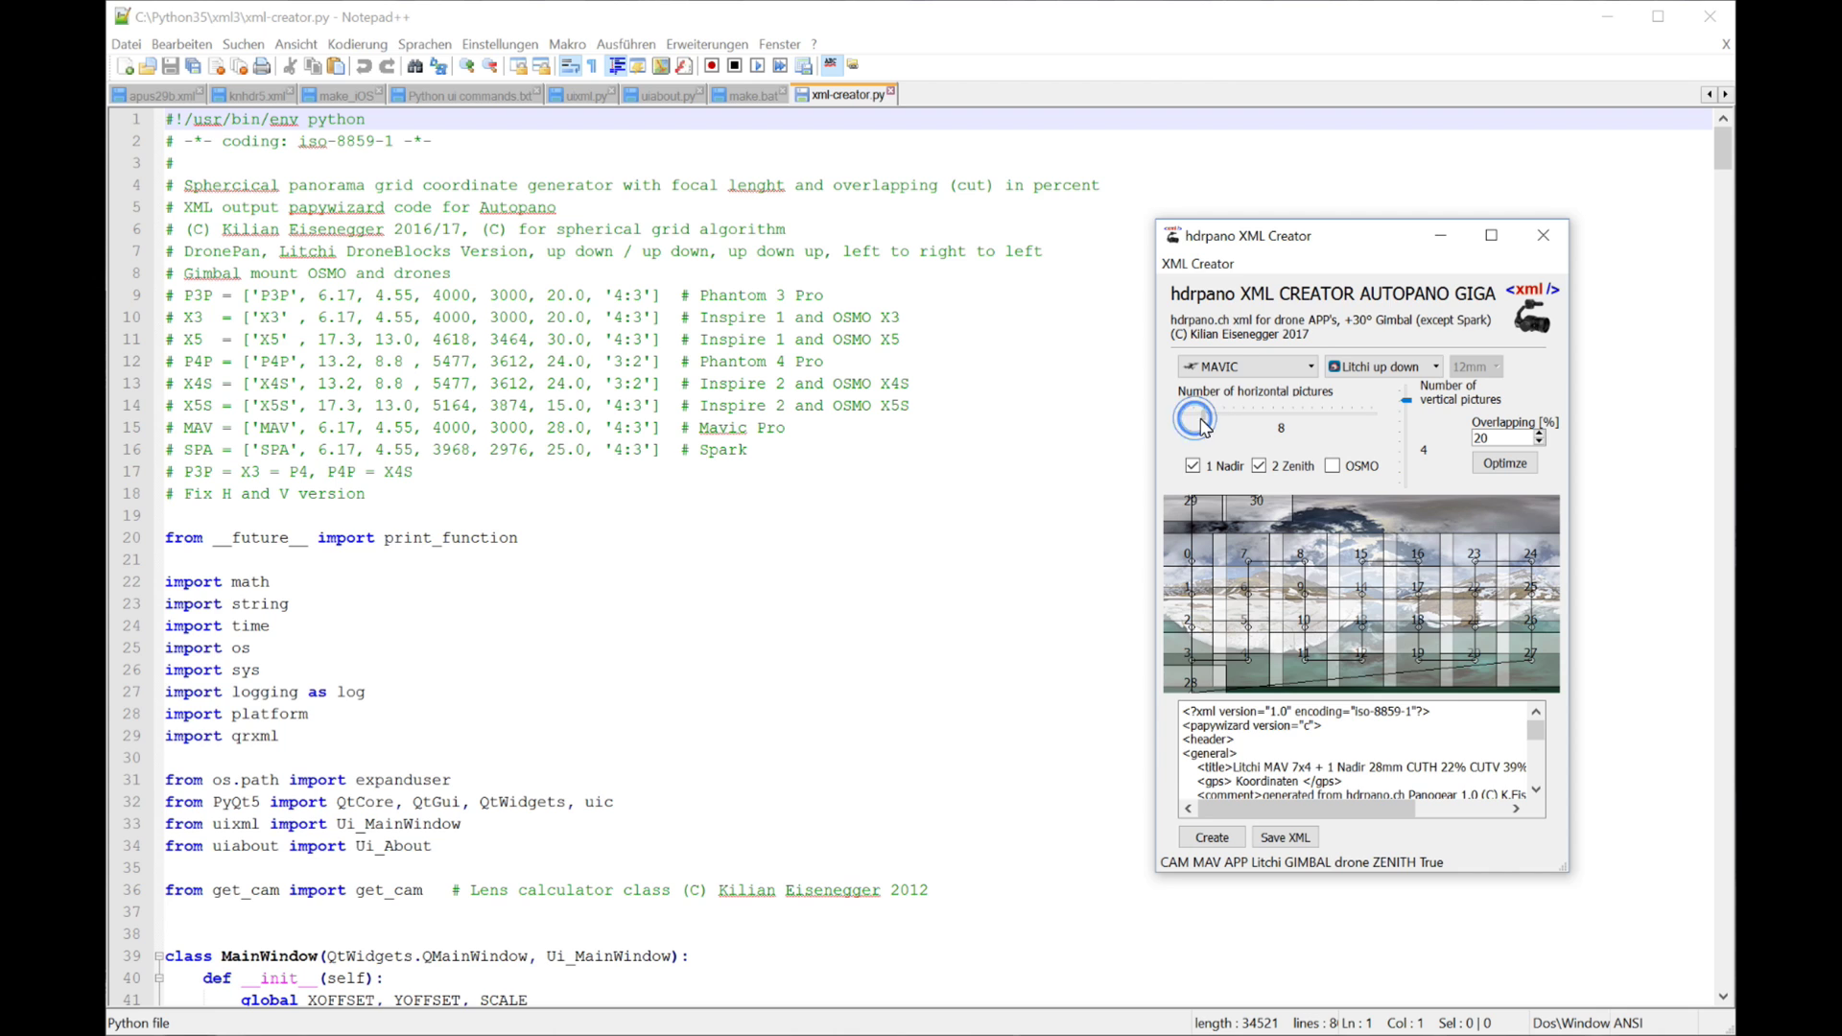
click(1210, 837)
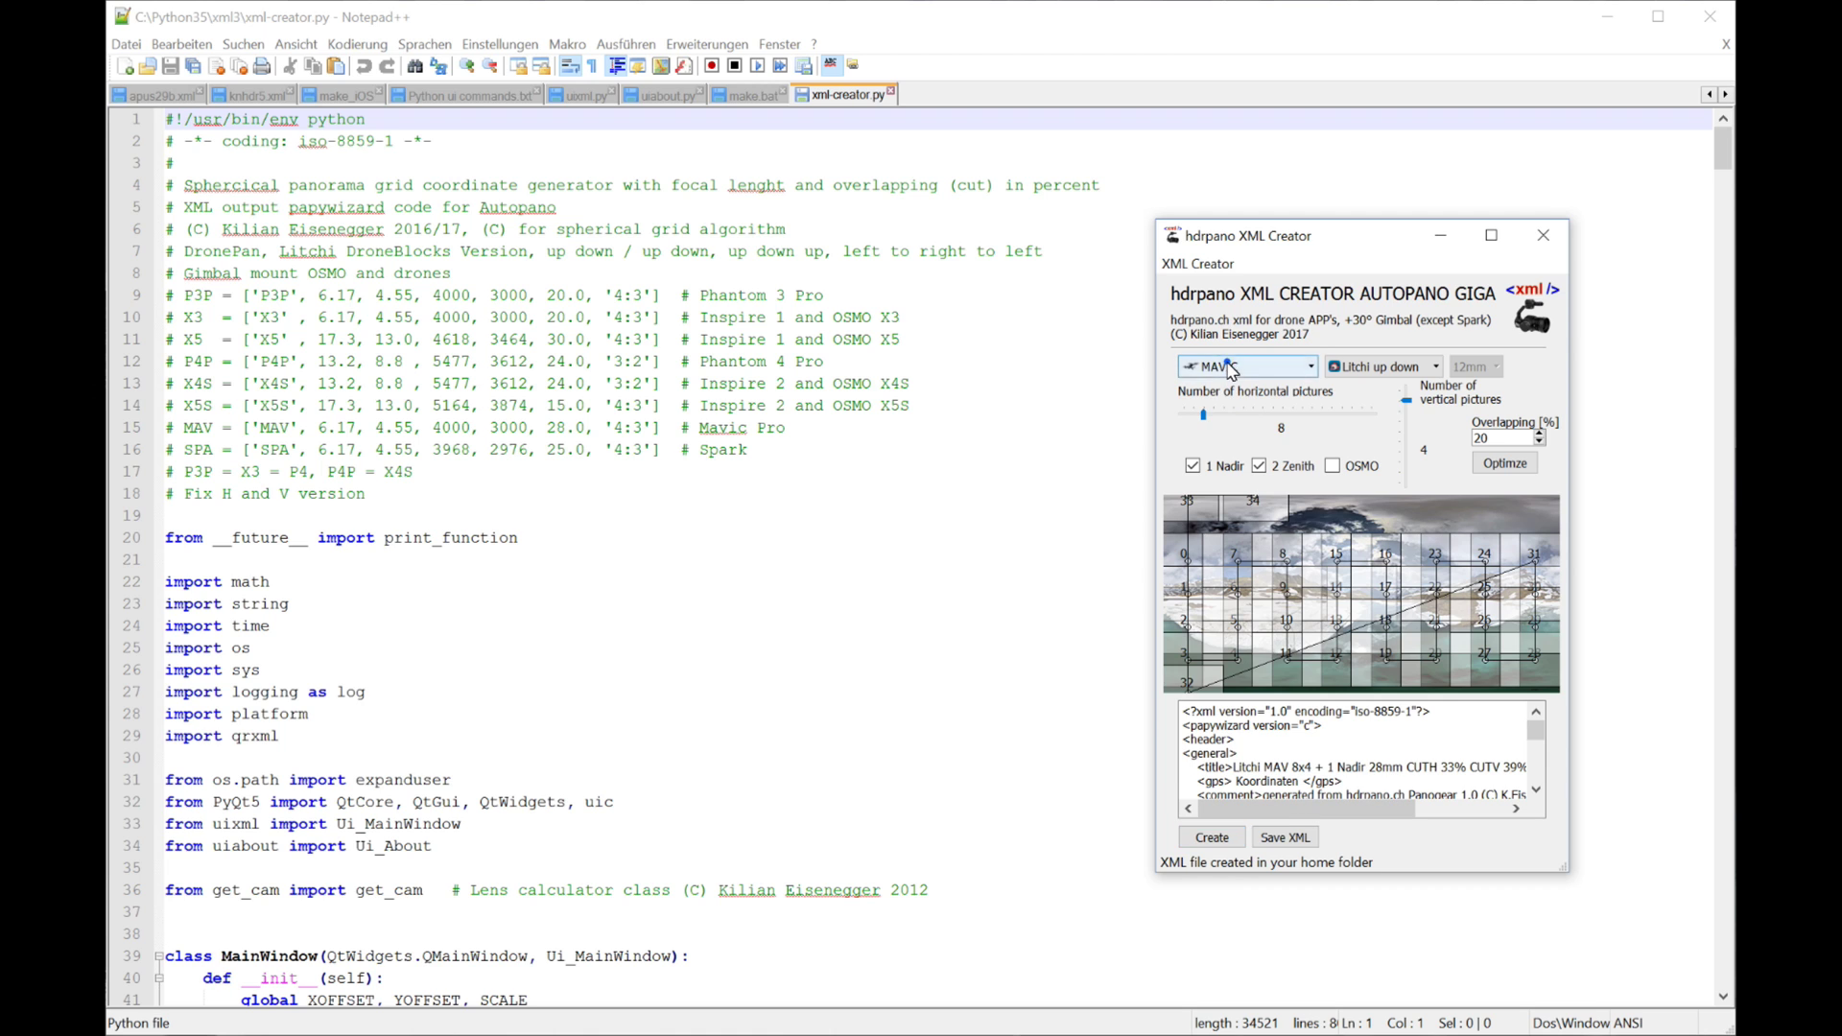
Select the Inspire 1 X5 with 25mm lens, optimise, and generate the 12x6 grid XML.
click(1227, 366)
click(1232, 414)
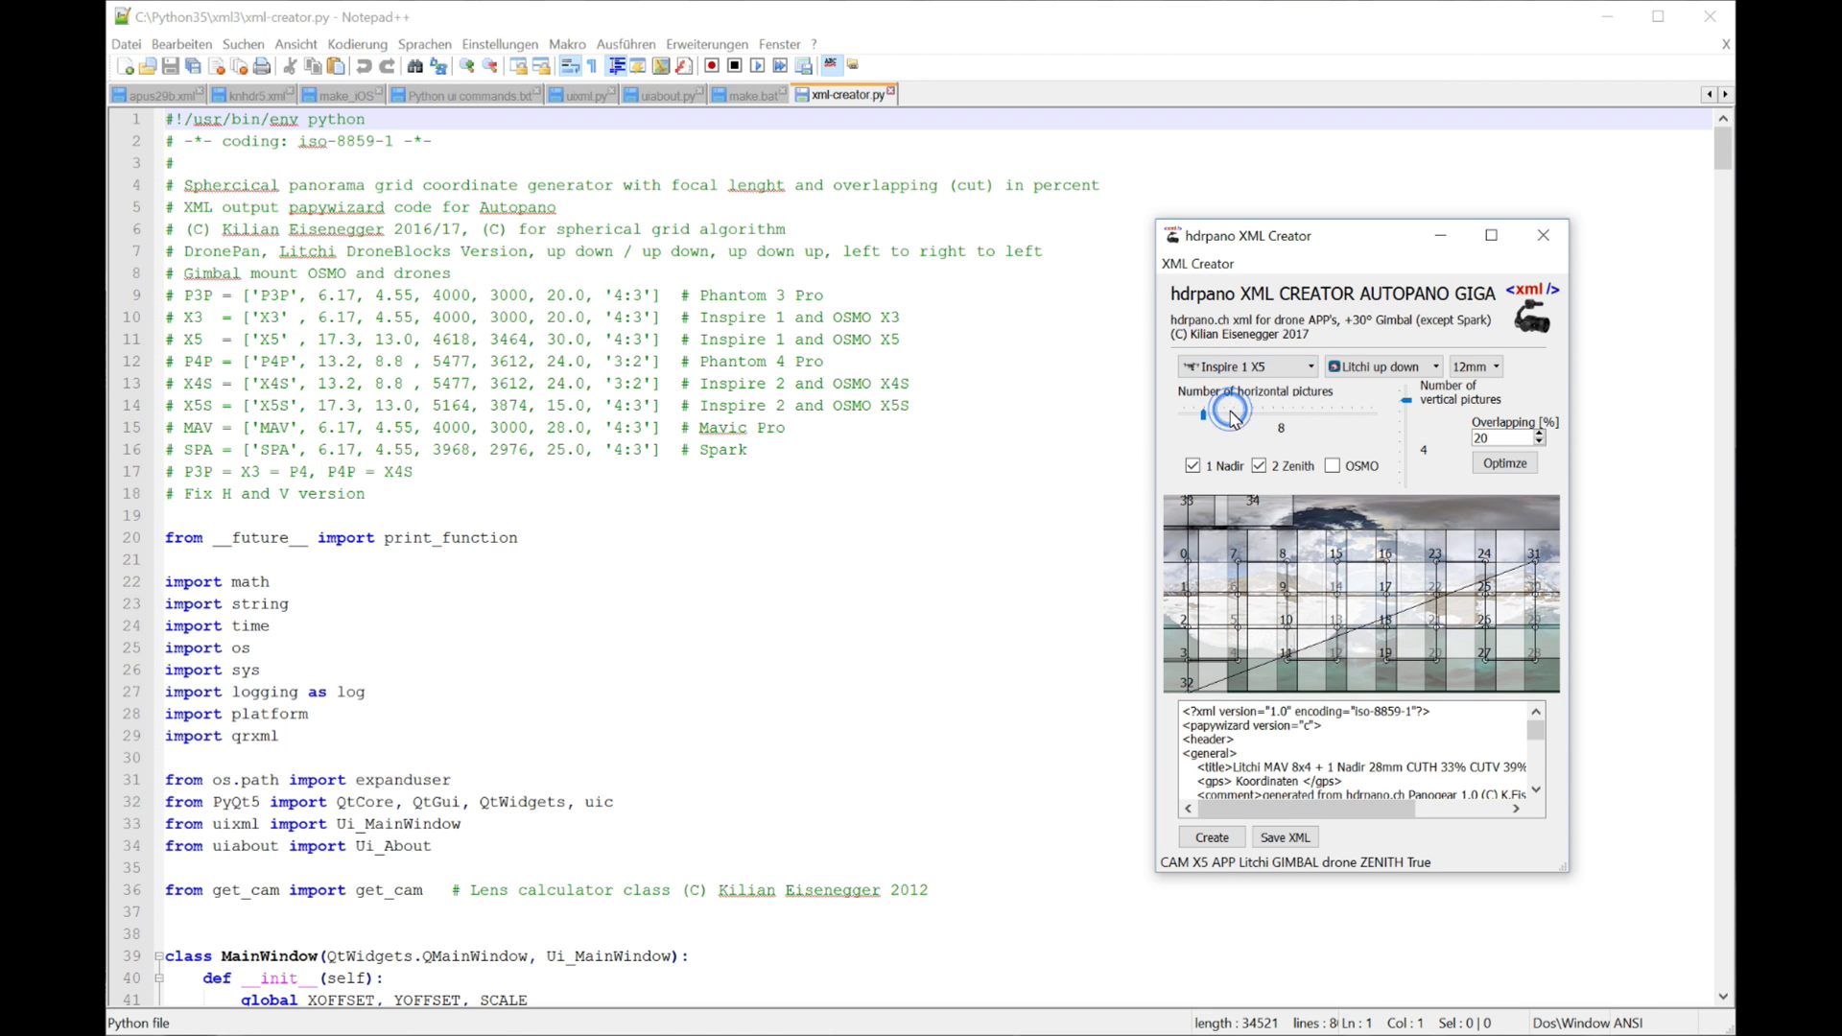
click(1474, 365)
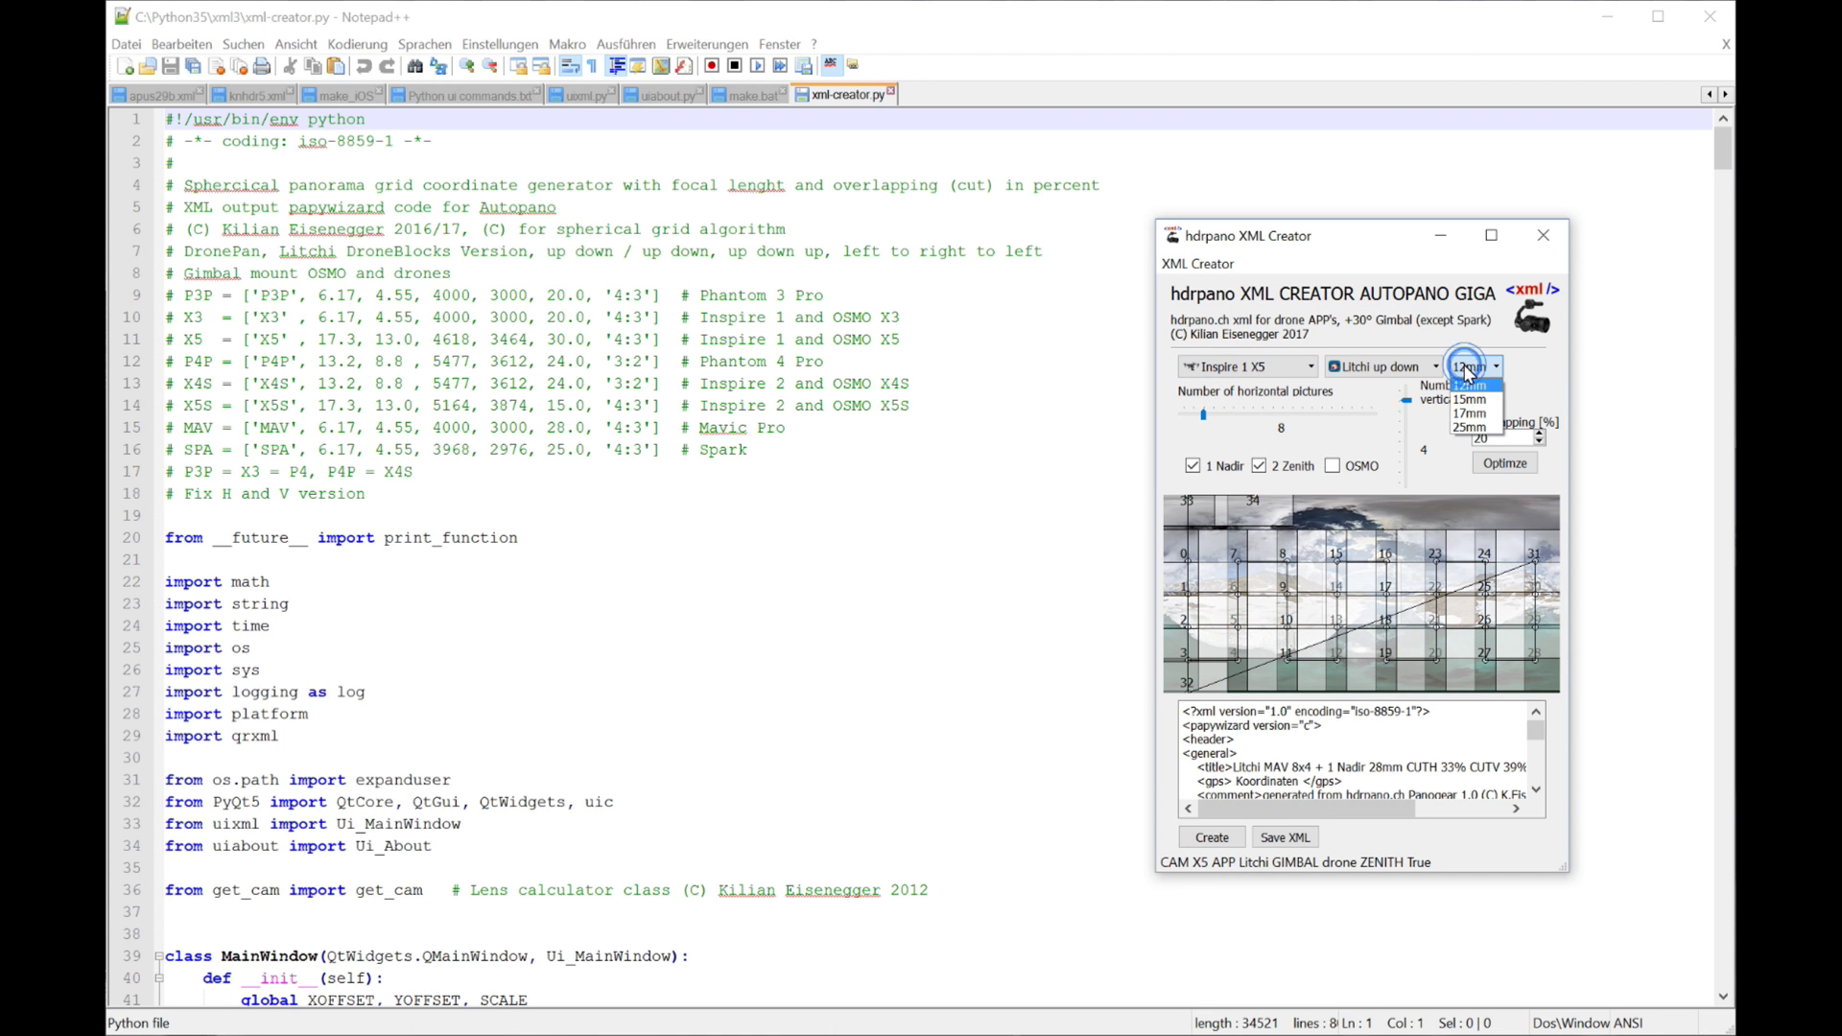
click(1478, 432)
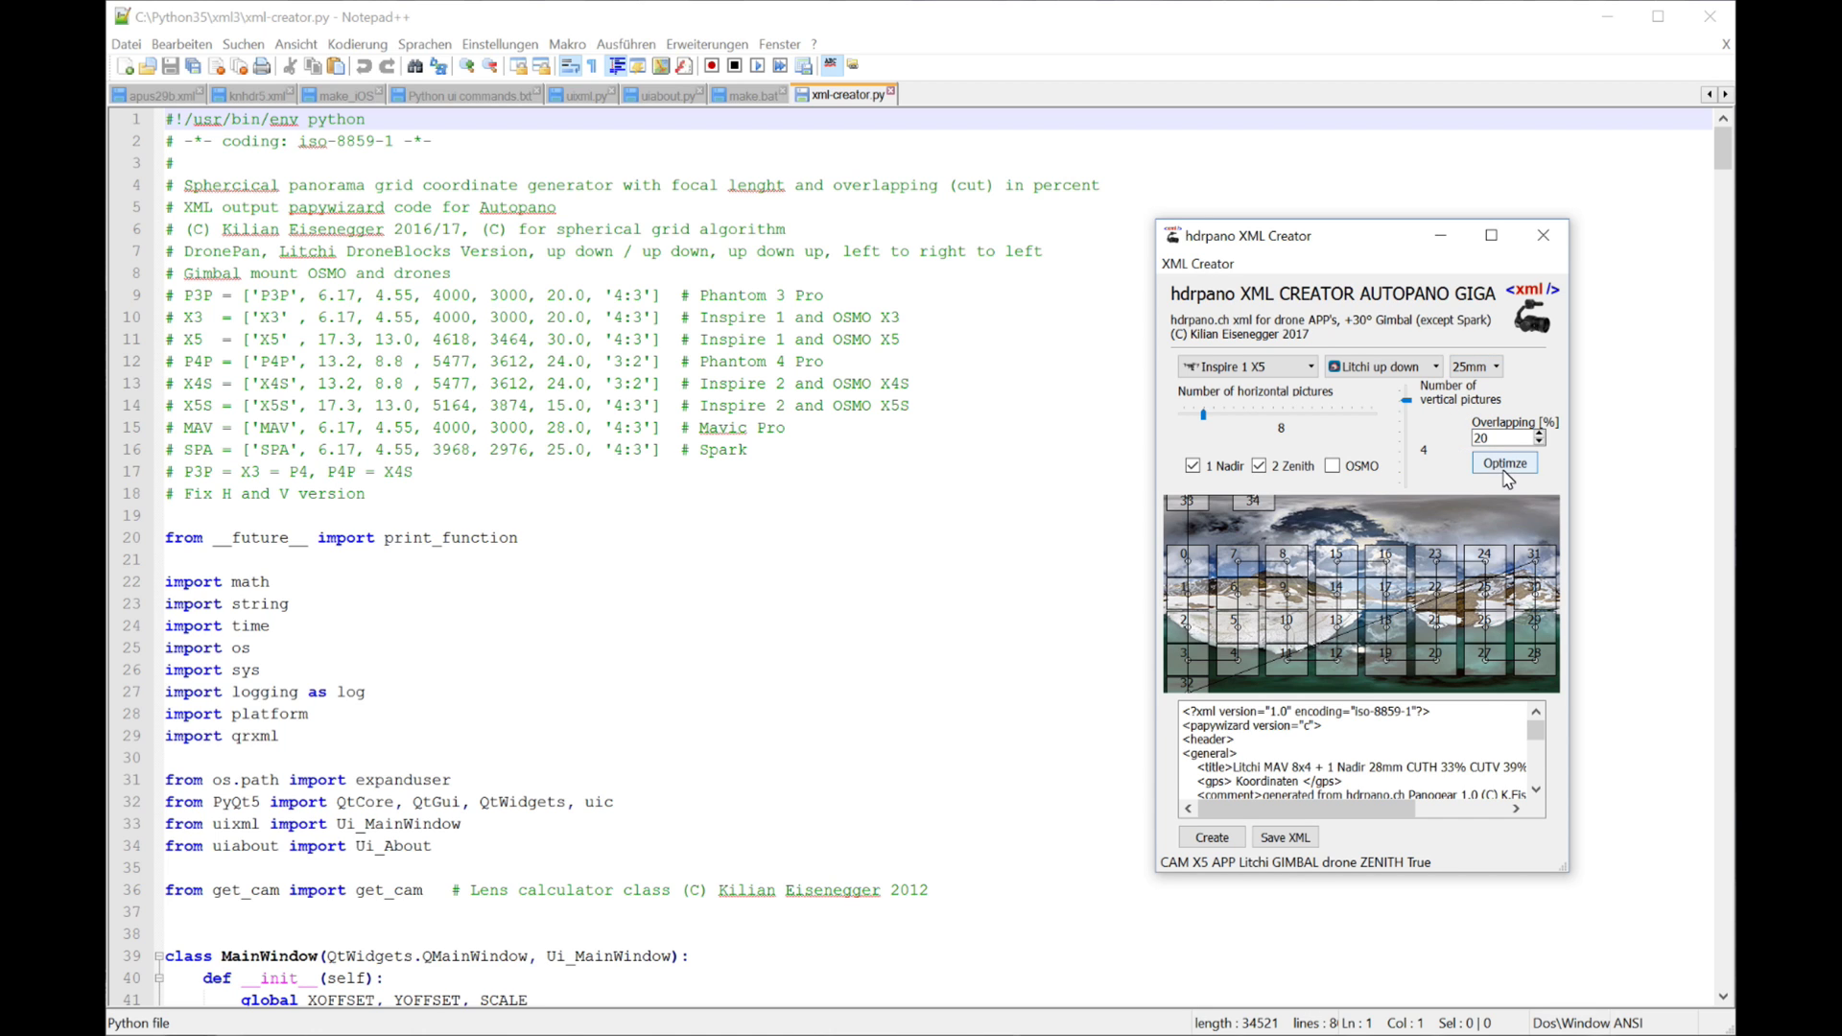
click(1504, 462)
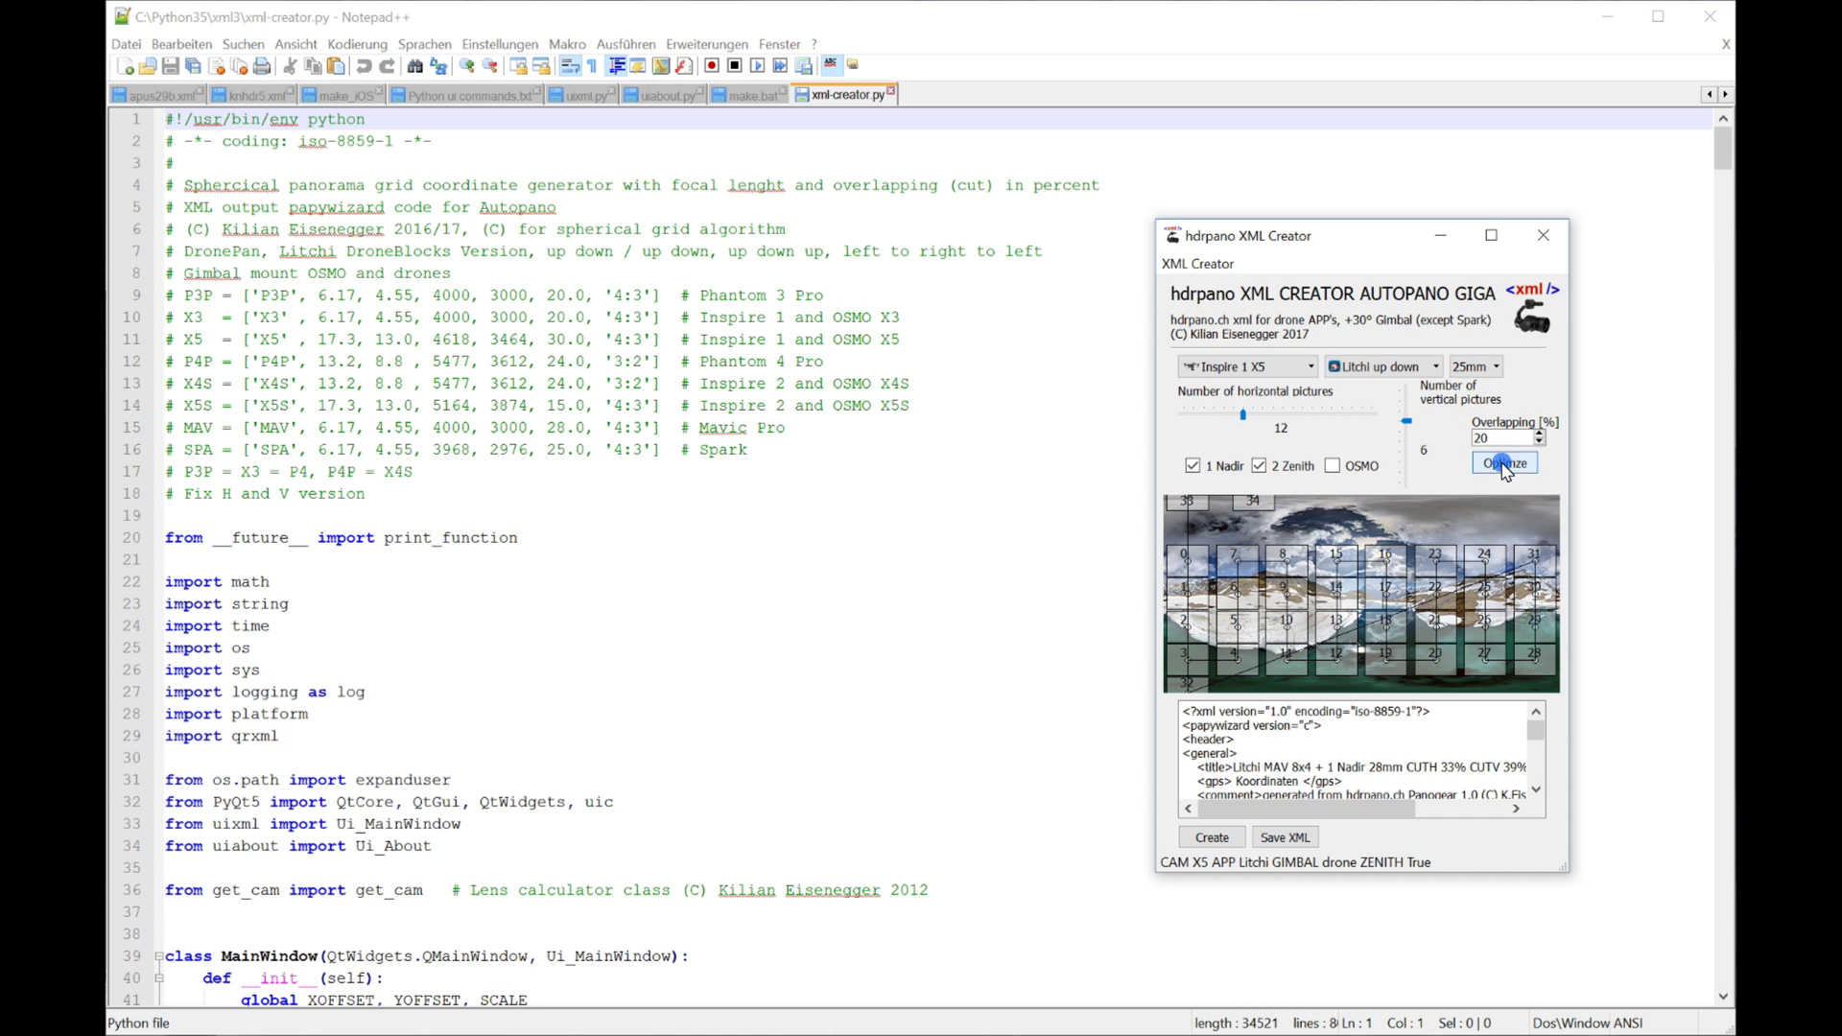
click(1205, 838)
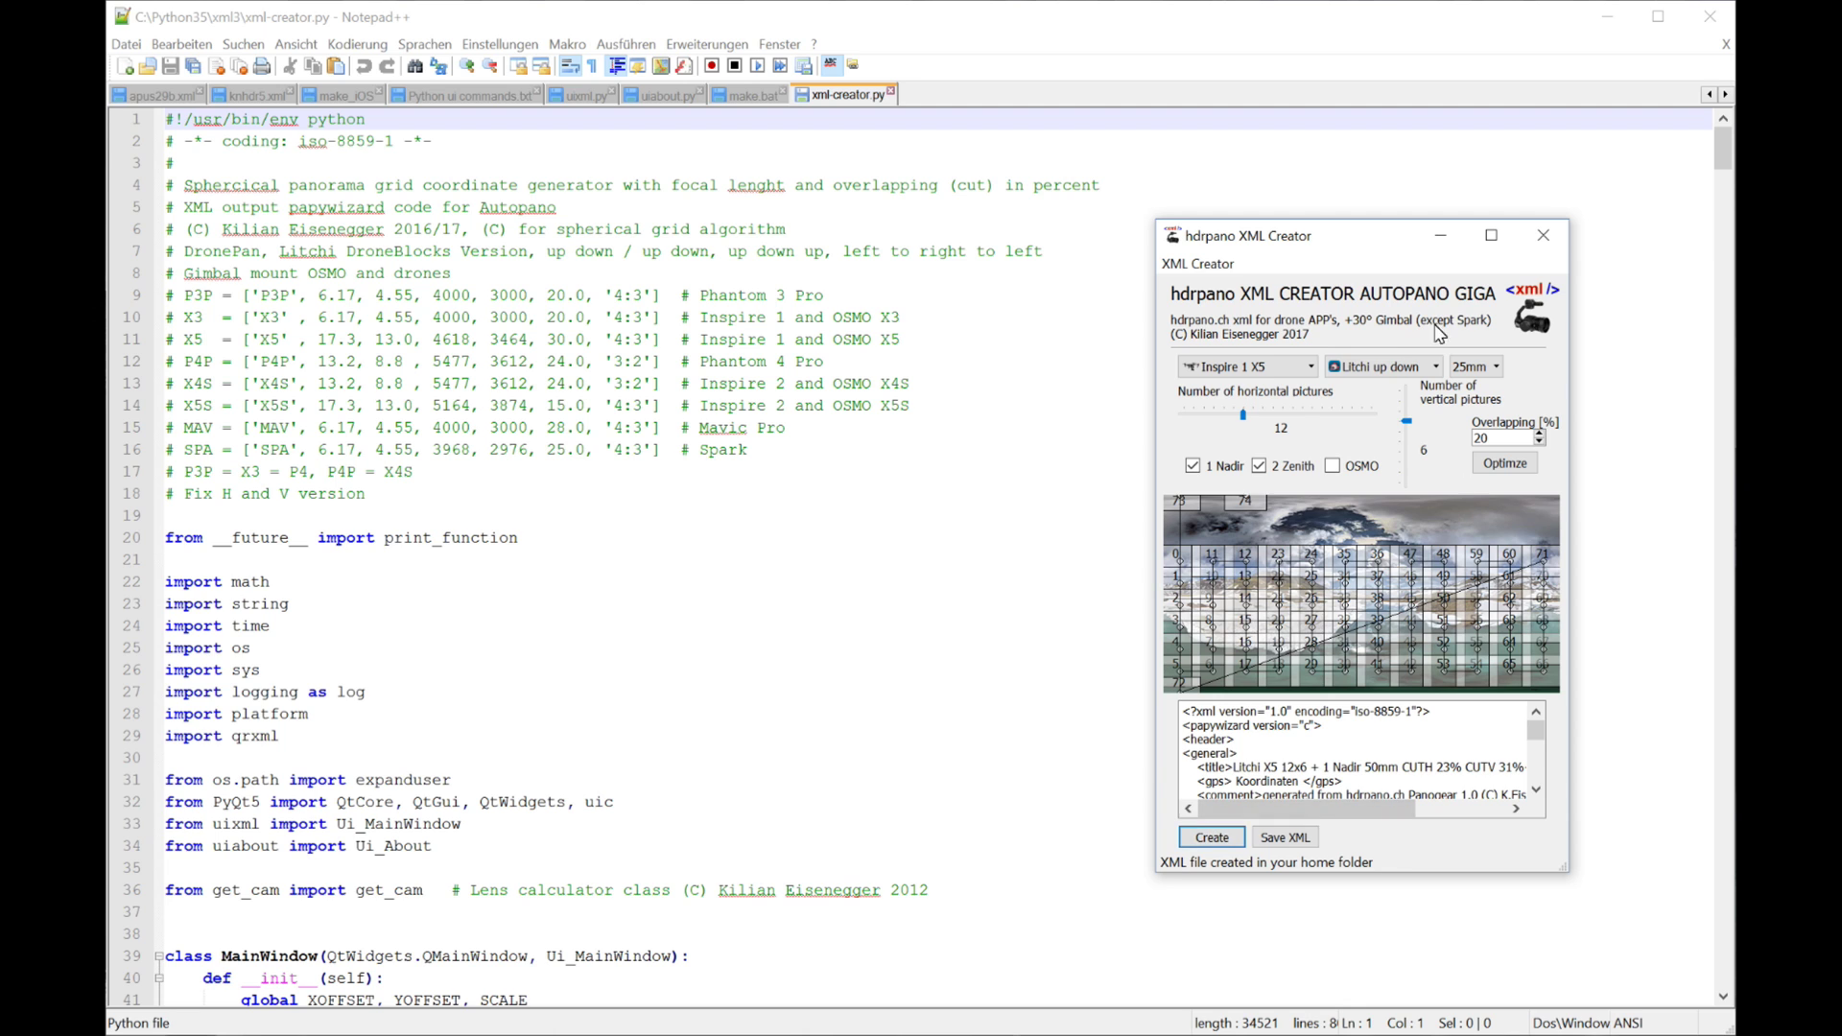
Regenerate the XML for DronePan, then for the DroneBlocks spherical mission.
click(1382, 368)
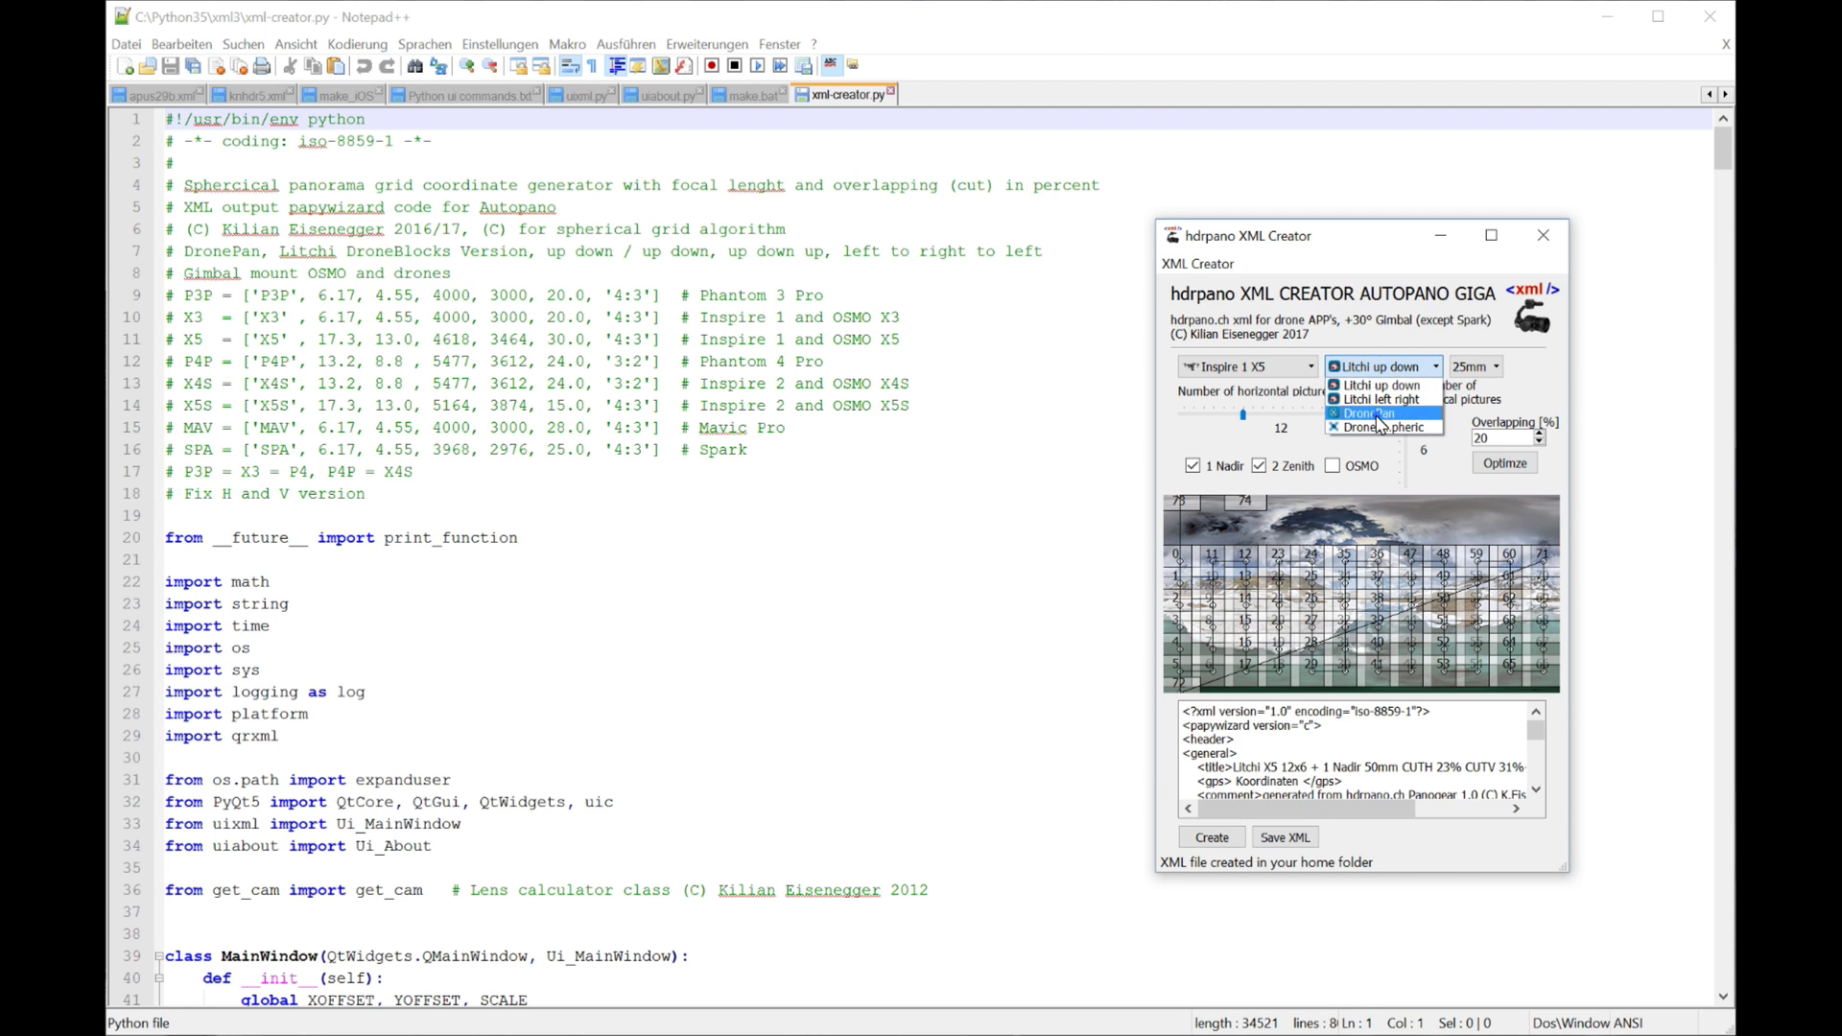
click(1369, 413)
click(1214, 838)
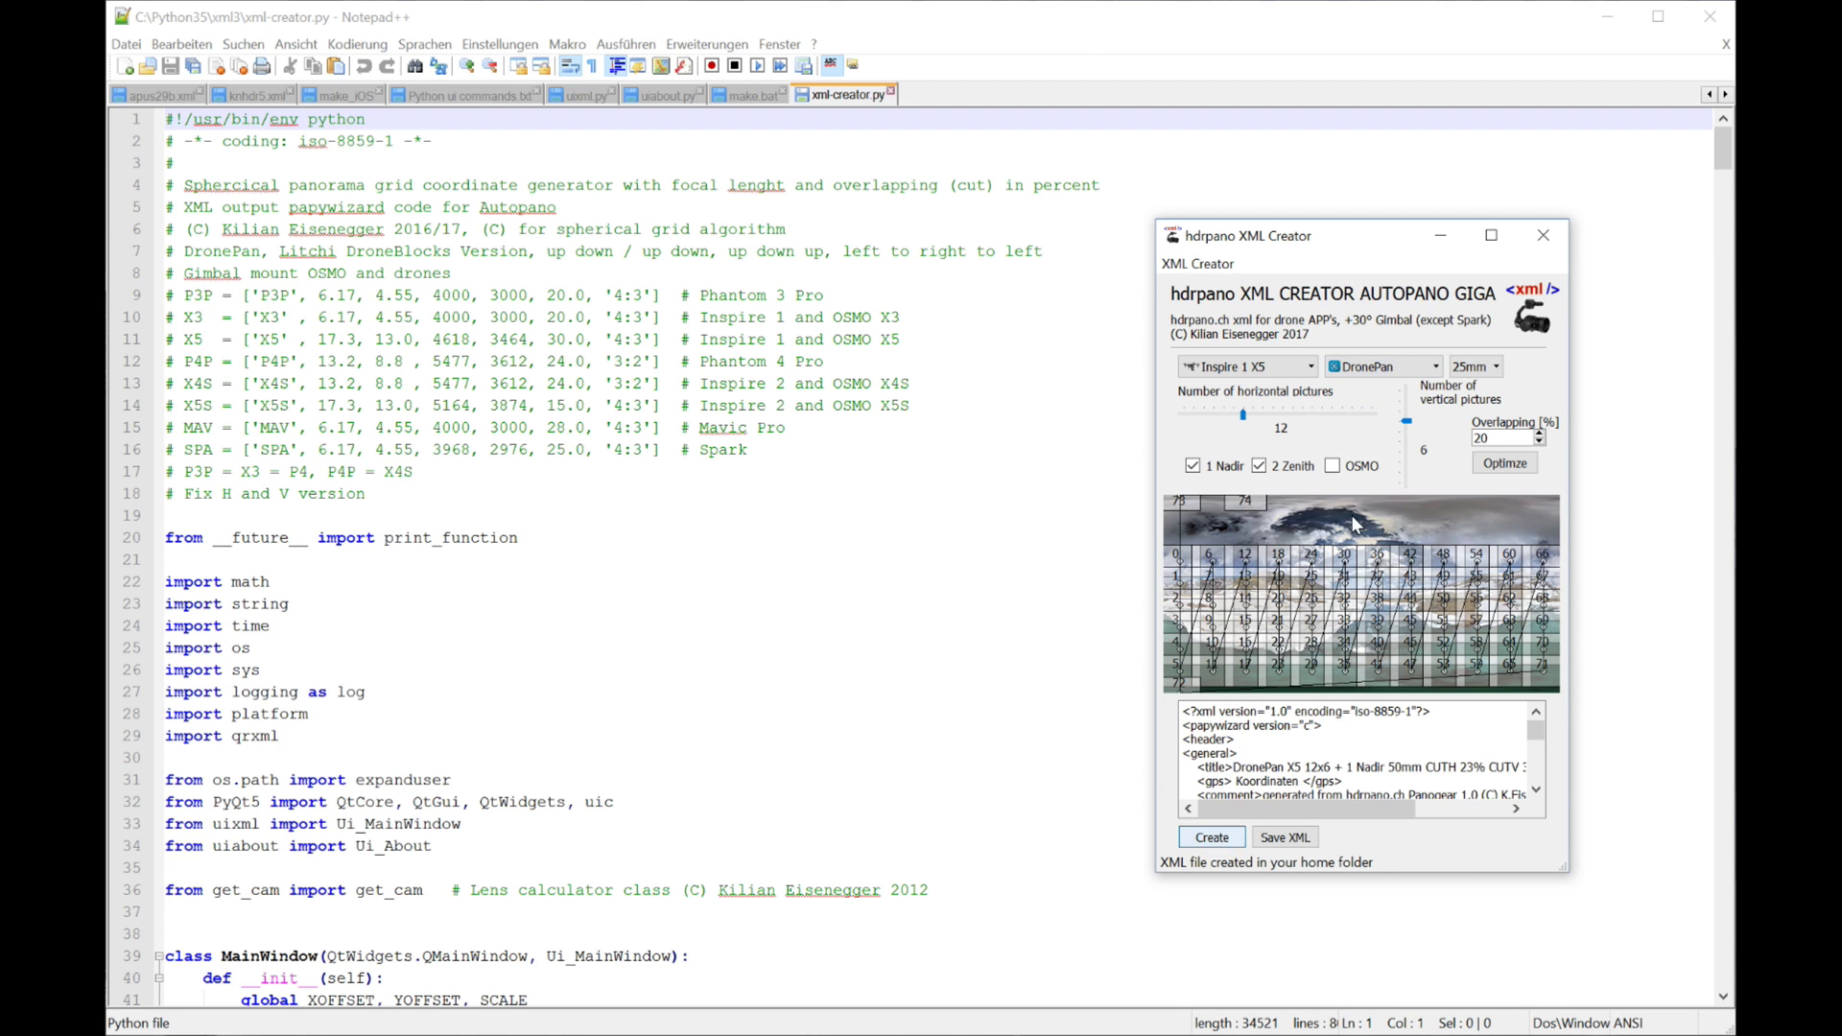
click(1381, 366)
click(1383, 427)
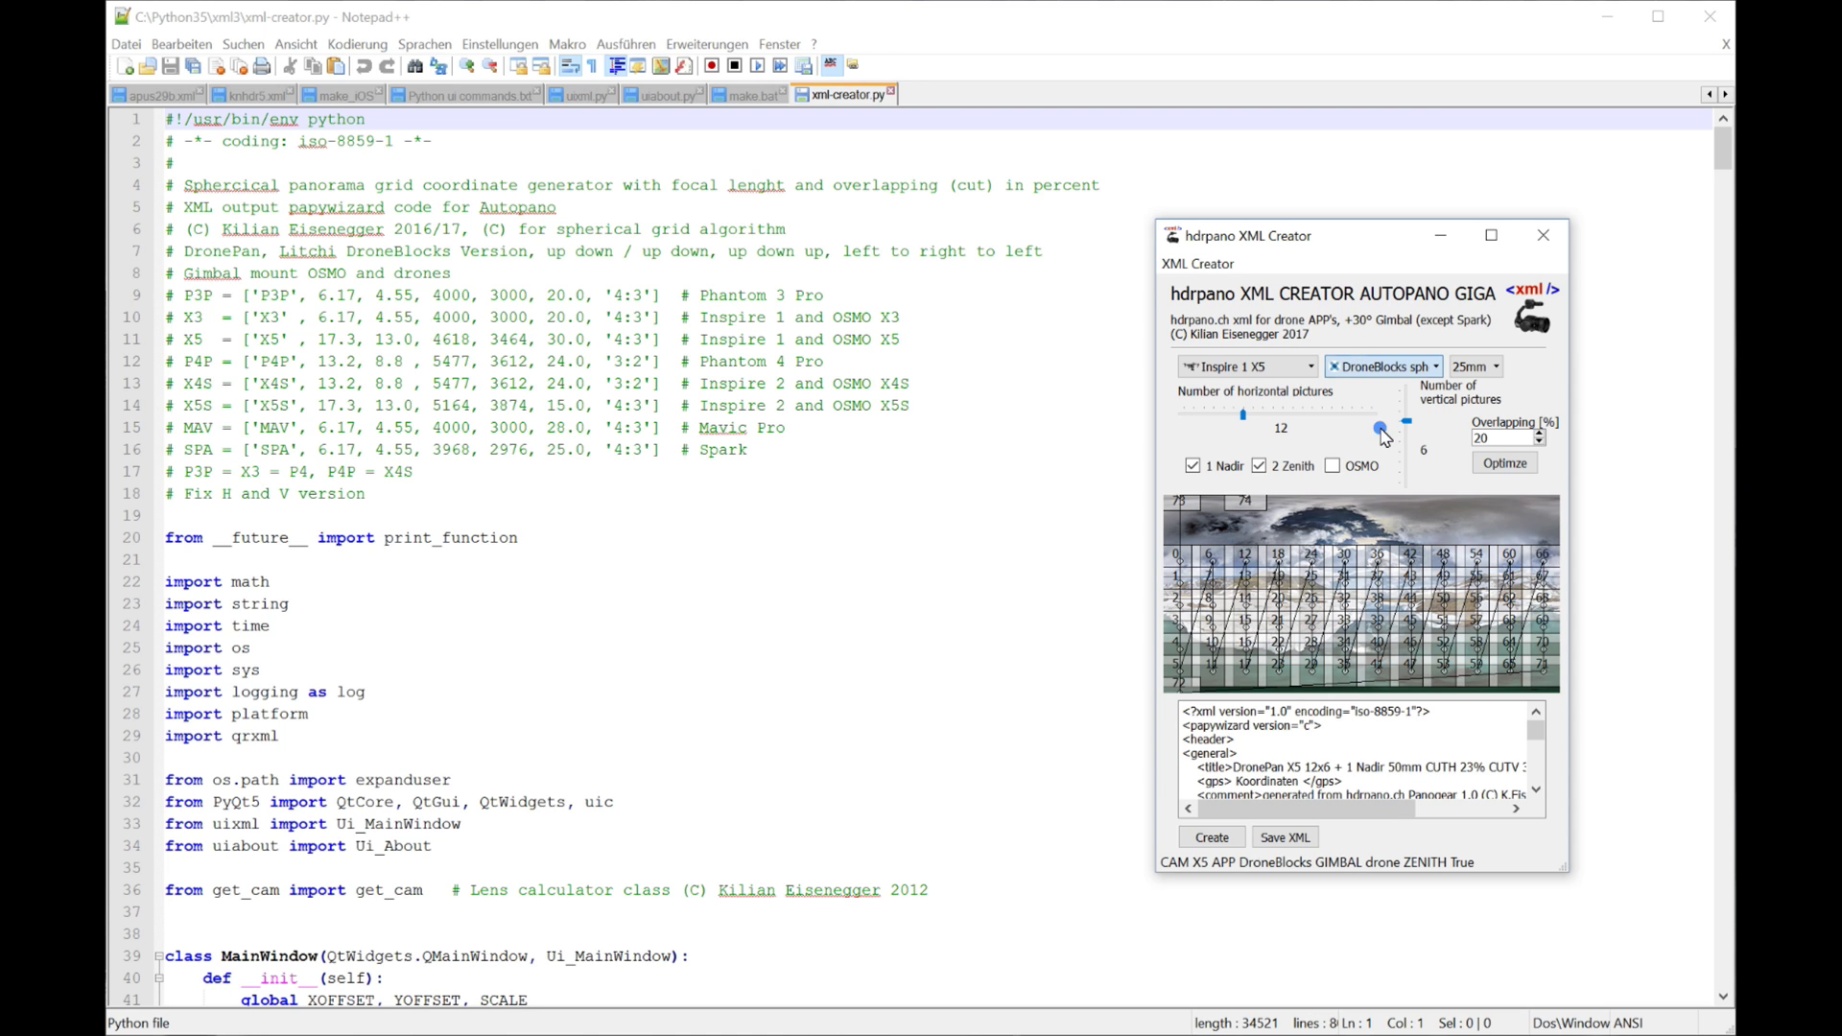
click(1214, 838)
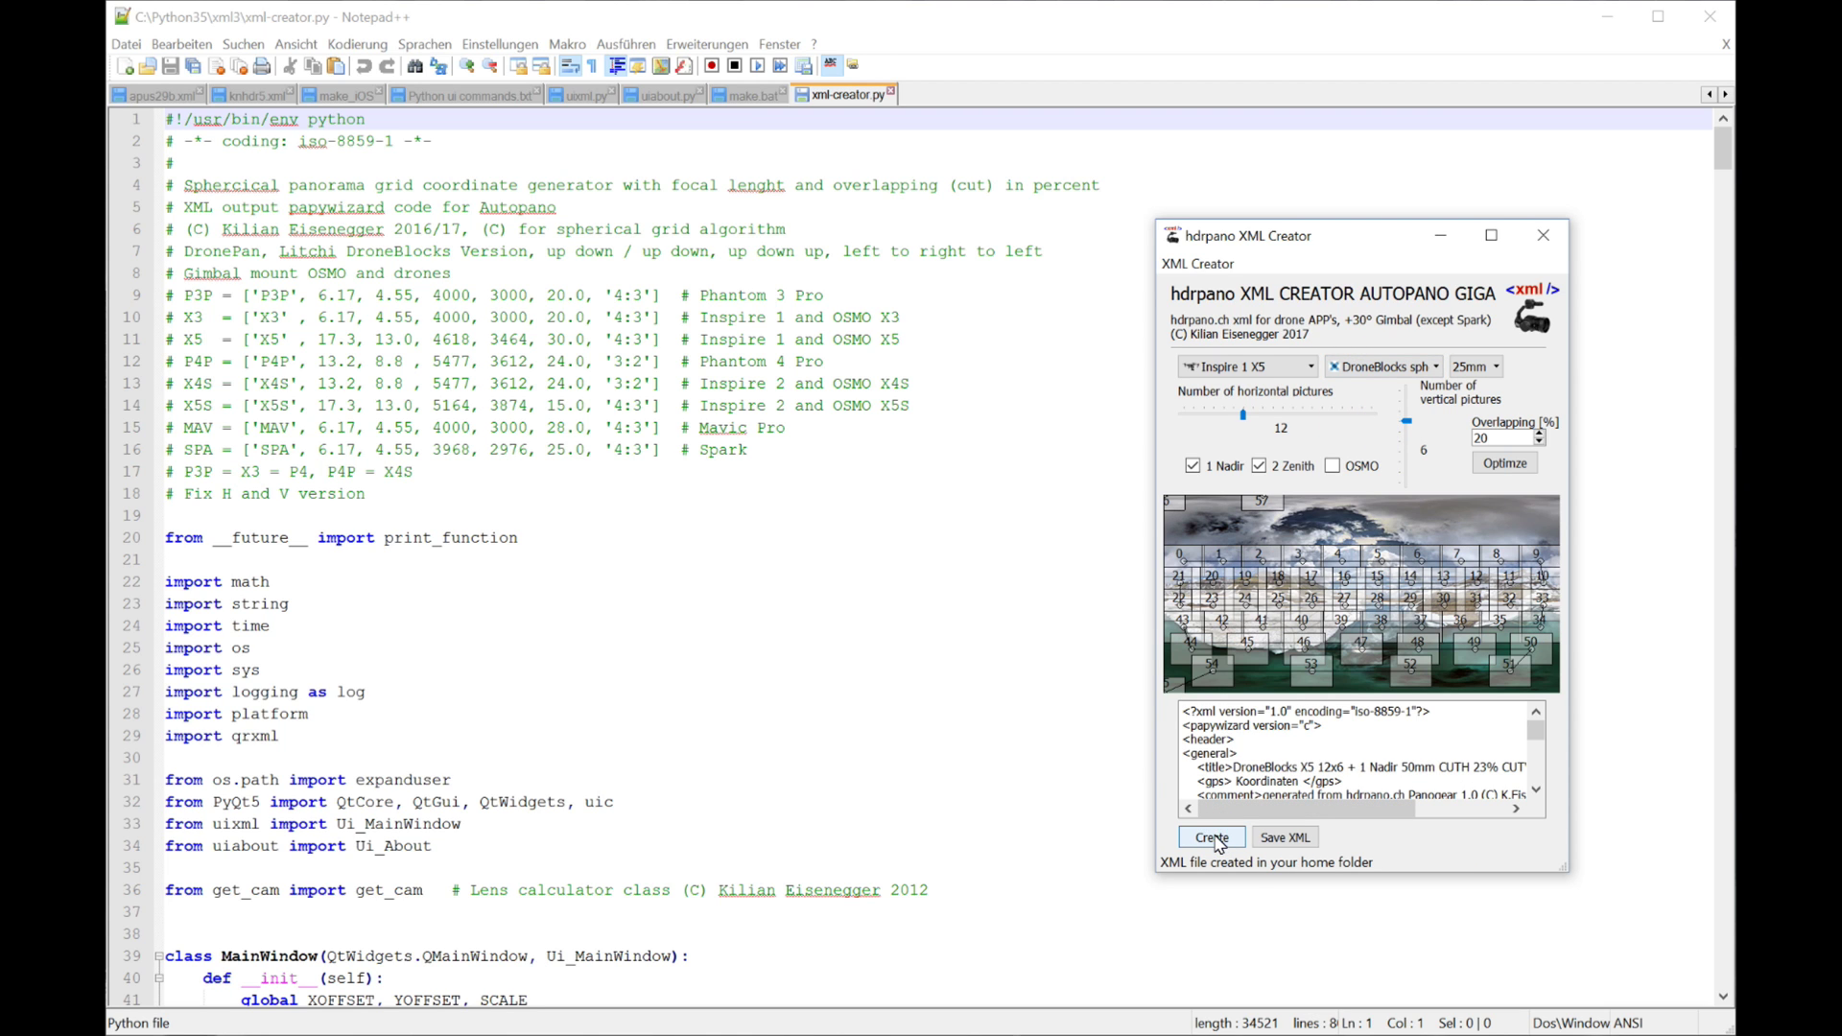